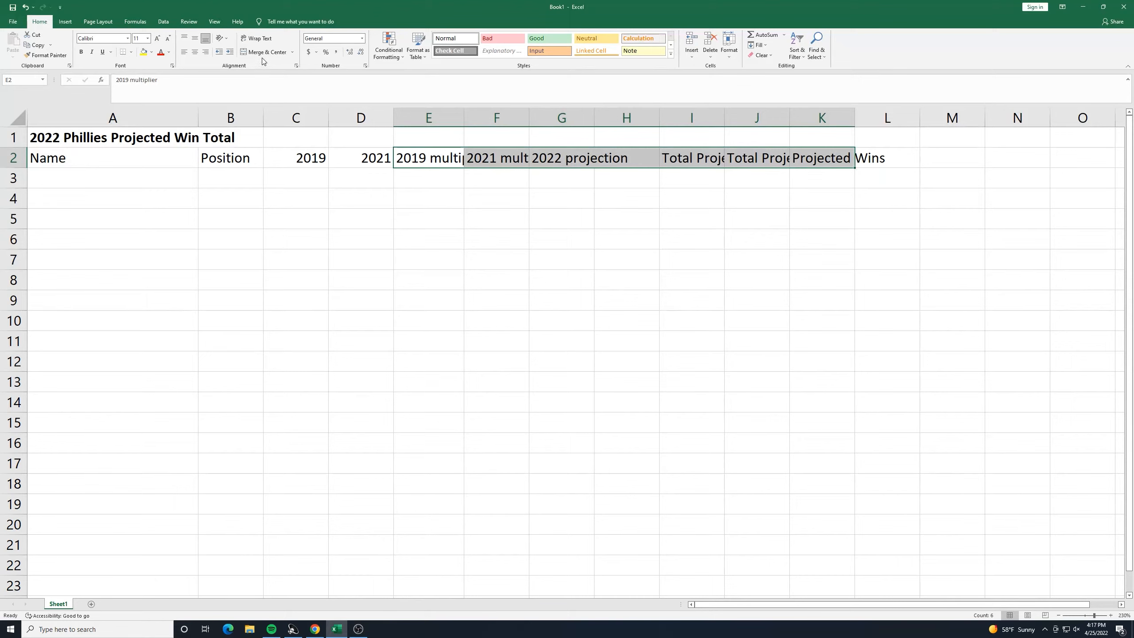
Step: Wrap the header text in E2:K2 and widen the multiplier, 2022 projection and Total Projected Runs columns to fit their words
{"action": "left_click", "coordinate": [258, 39]}
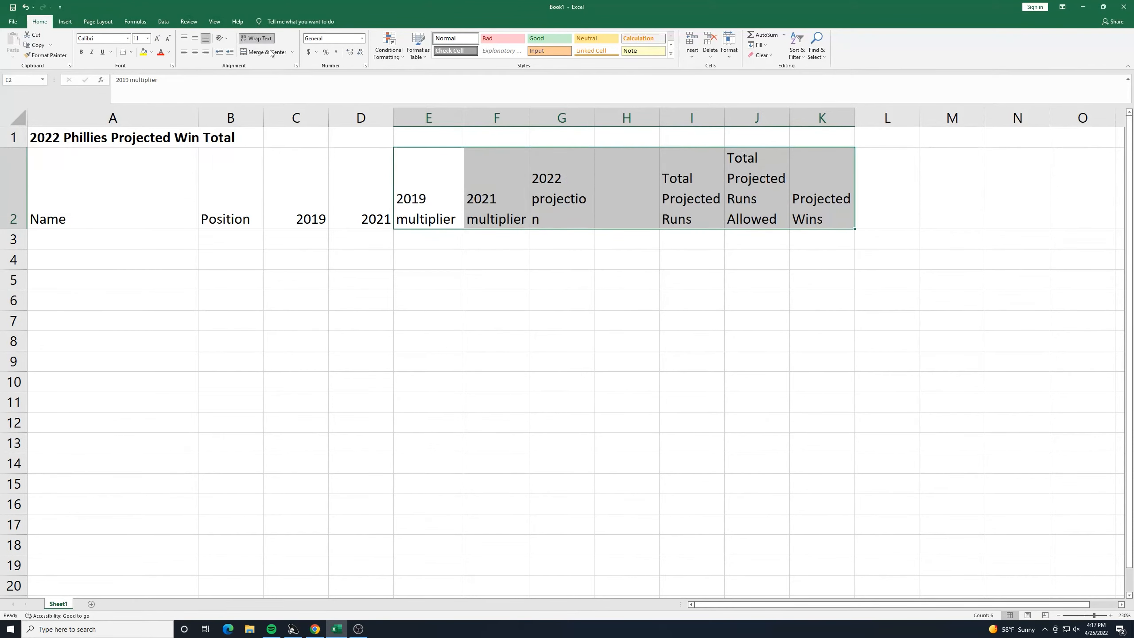
{"action": "left_click_drag", "start_coordinate": [463, 118], "coordinate": [540, 114]}
{"action": "left_click_drag", "start_coordinate": [609, 118], "coordinate": [619, 120]}
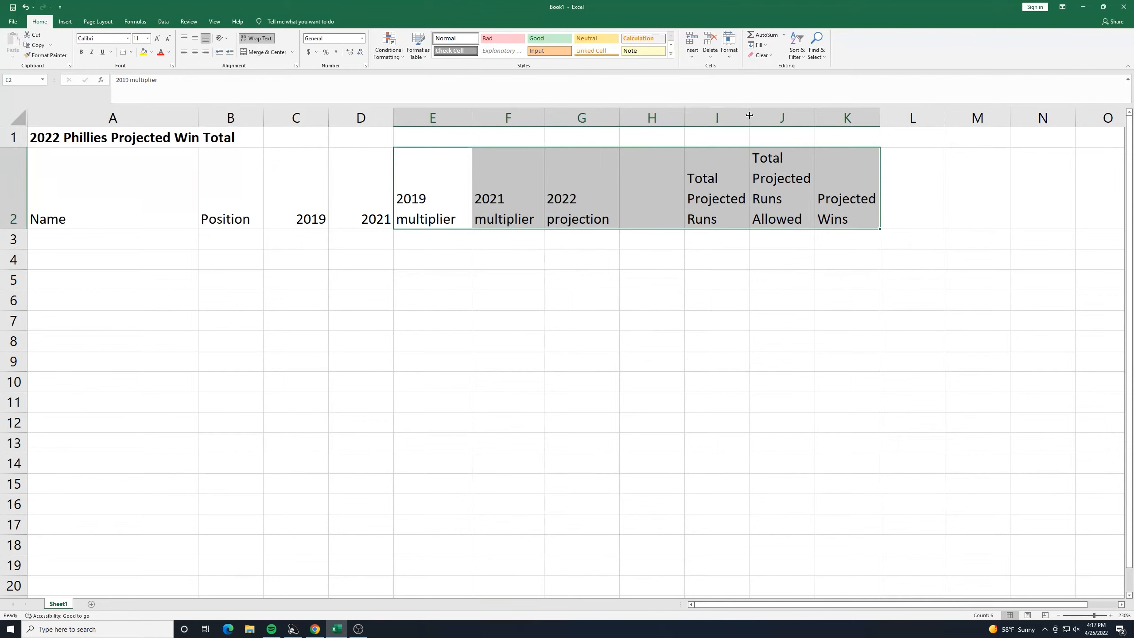
{"action": "left_click_drag", "start_coordinate": [747, 116], "coordinate": [747, 116]}
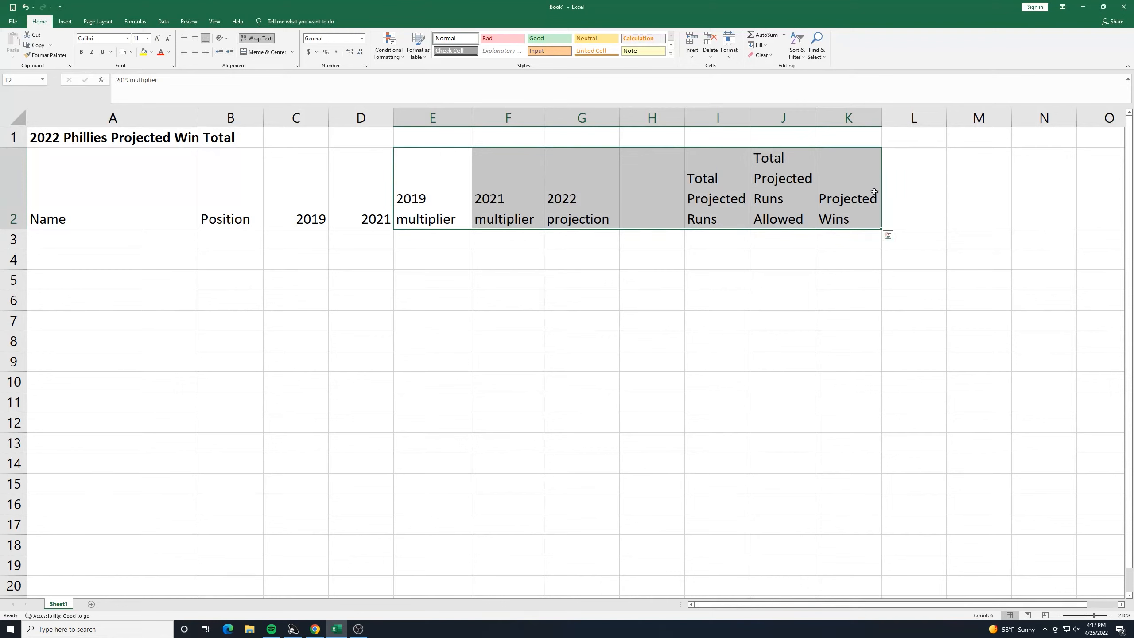
Step: Widen the Total Projected Runs Allowed column so its header takes three lines, and shrink header row 2 to match
{"action": "left_click", "coordinate": [912, 314]}
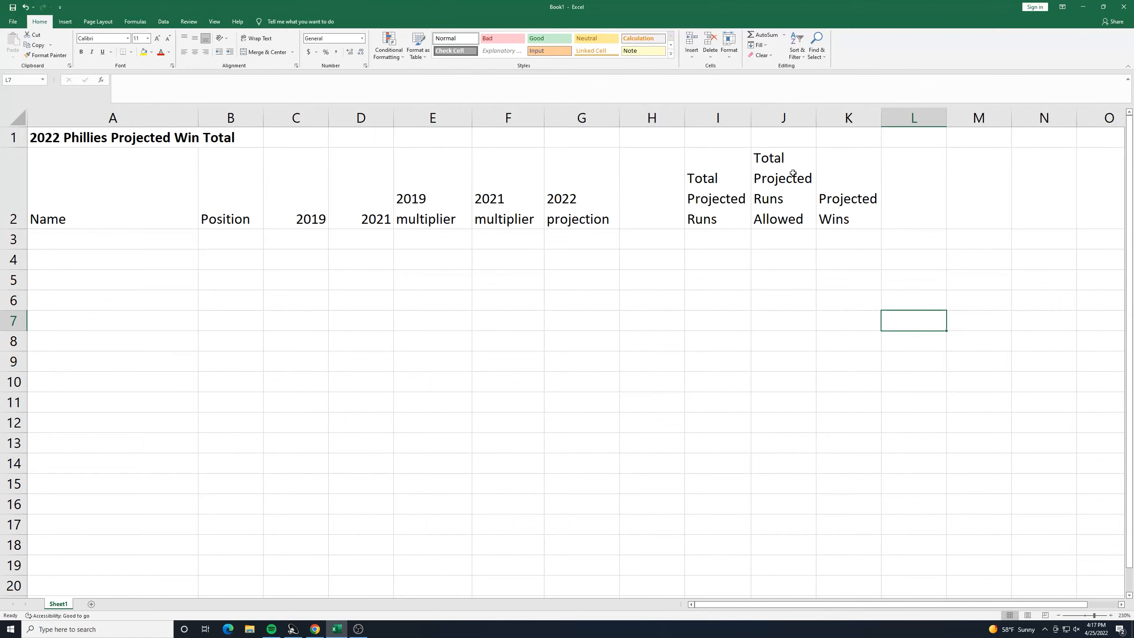
{"action": "left_click_drag", "start_coordinate": [817, 122], "coordinate": [848, 117]}
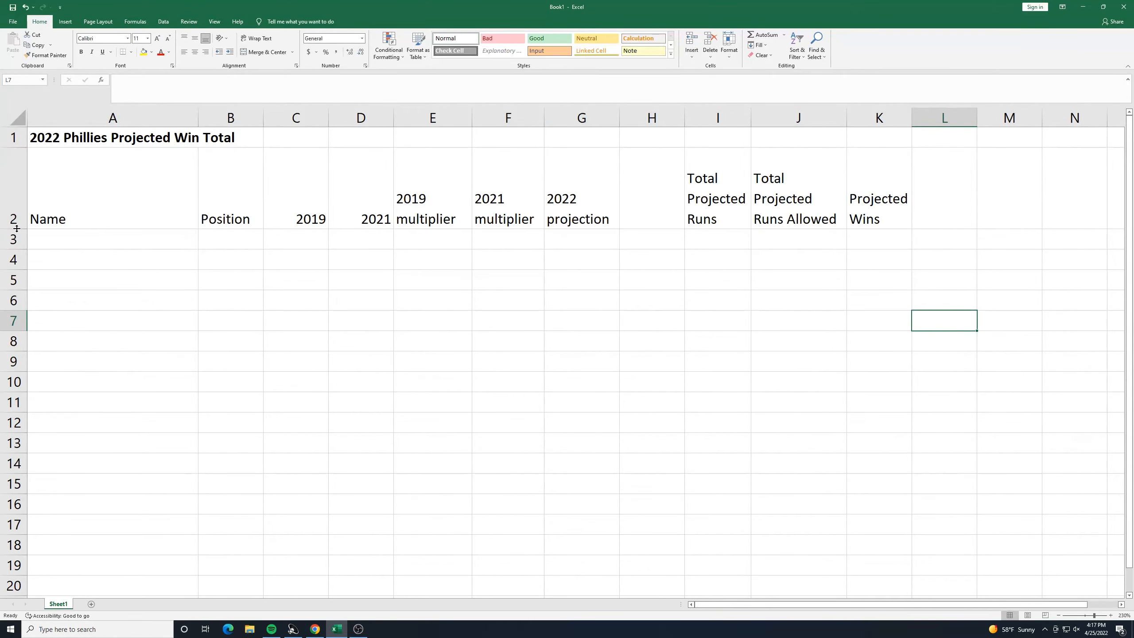
{"action": "left_click_drag", "start_coordinate": [22, 229], "coordinate": [22, 213]}
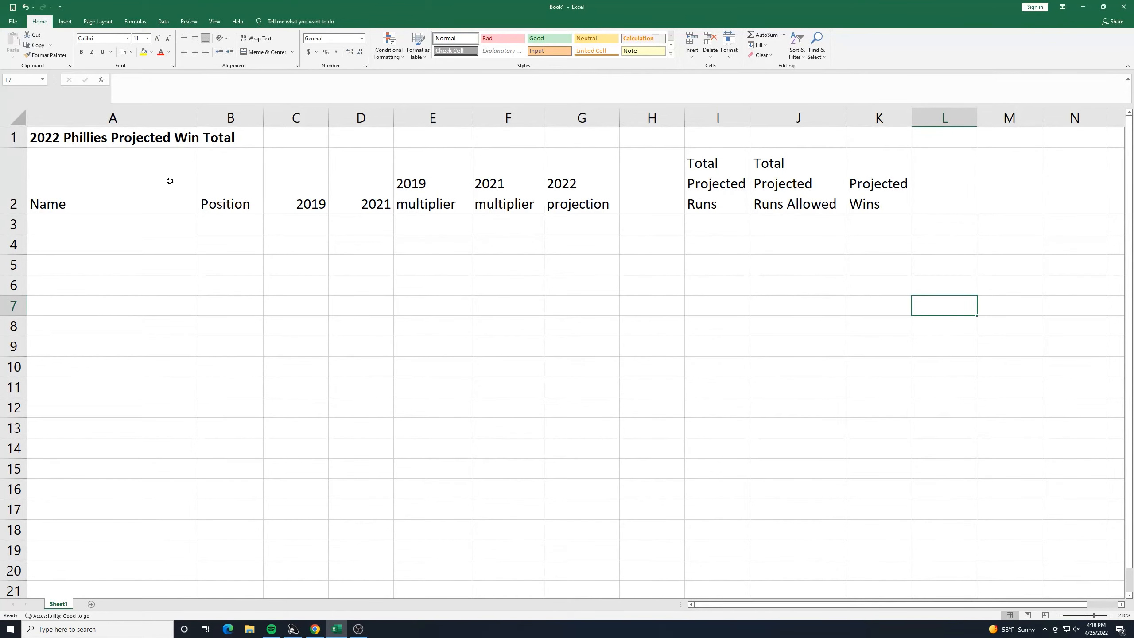
Step: Switch to Baseball Reference in Chrome, open the 2022 Philadelphia Phillies page and find the Current 40-Man Roster table
{"action": "left_click", "coordinate": [315, 629]}
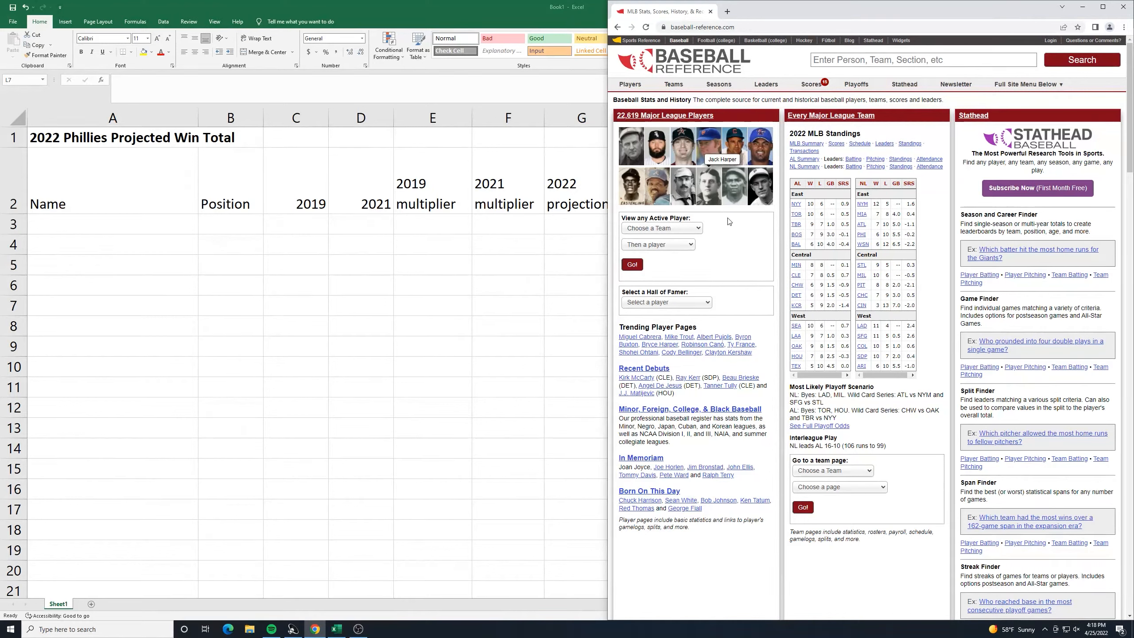
{"action": "left_click", "coordinate": [861, 234]}
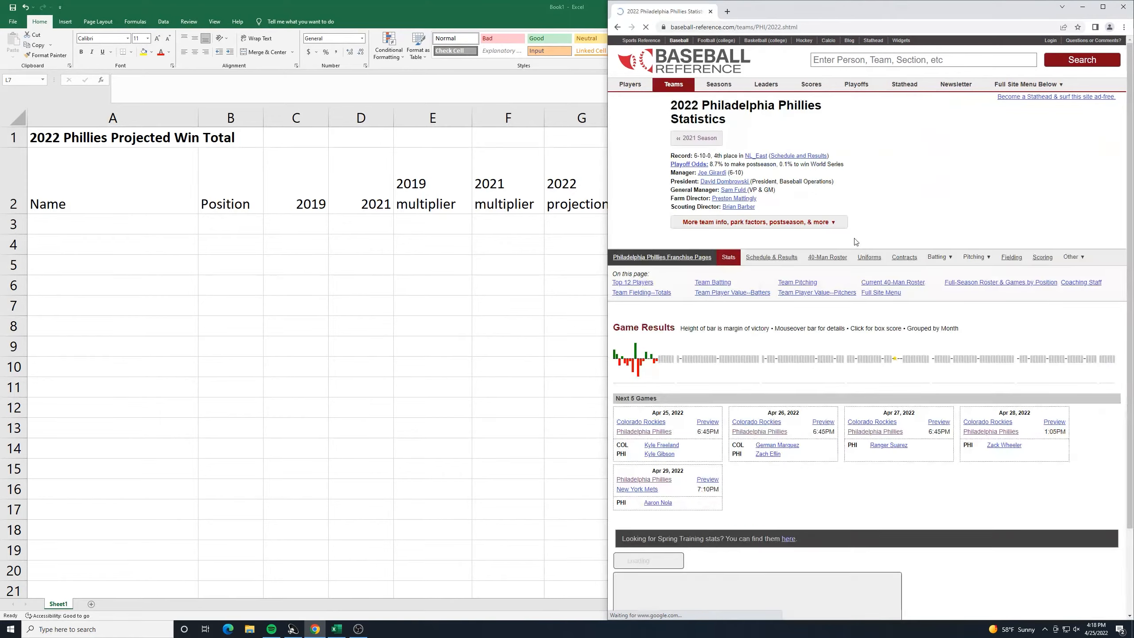
{"action": "scroll", "coordinate": [800, 295], "scroll_direction": "down", "scroll_amount": 10}
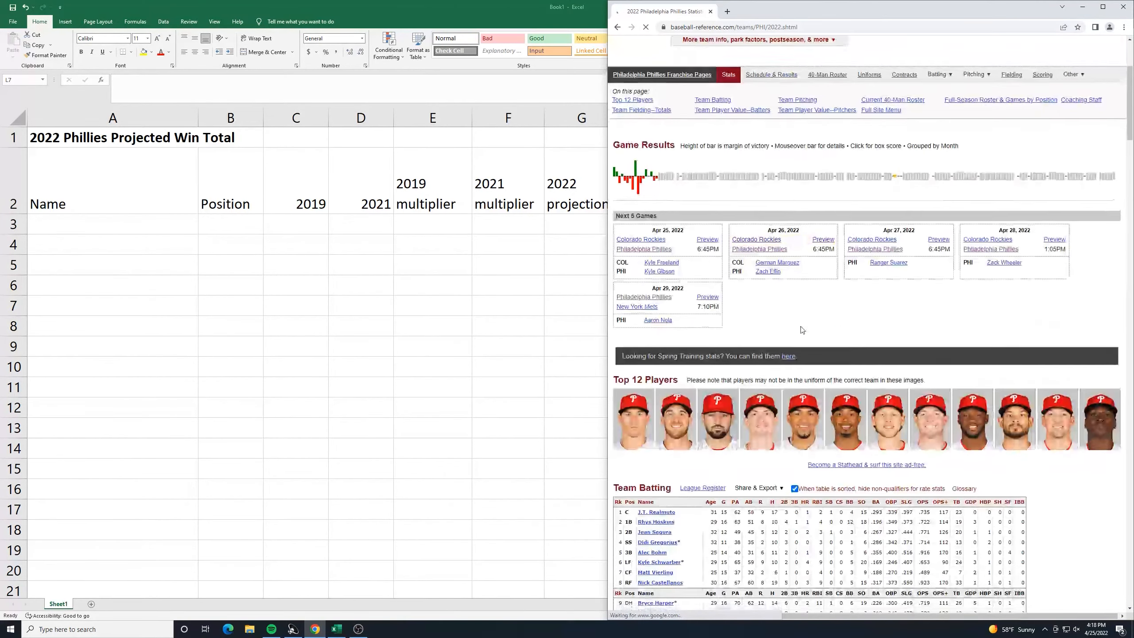
{"action": "scroll", "coordinate": [802, 321], "scroll_direction": "down", "scroll_amount": 10}
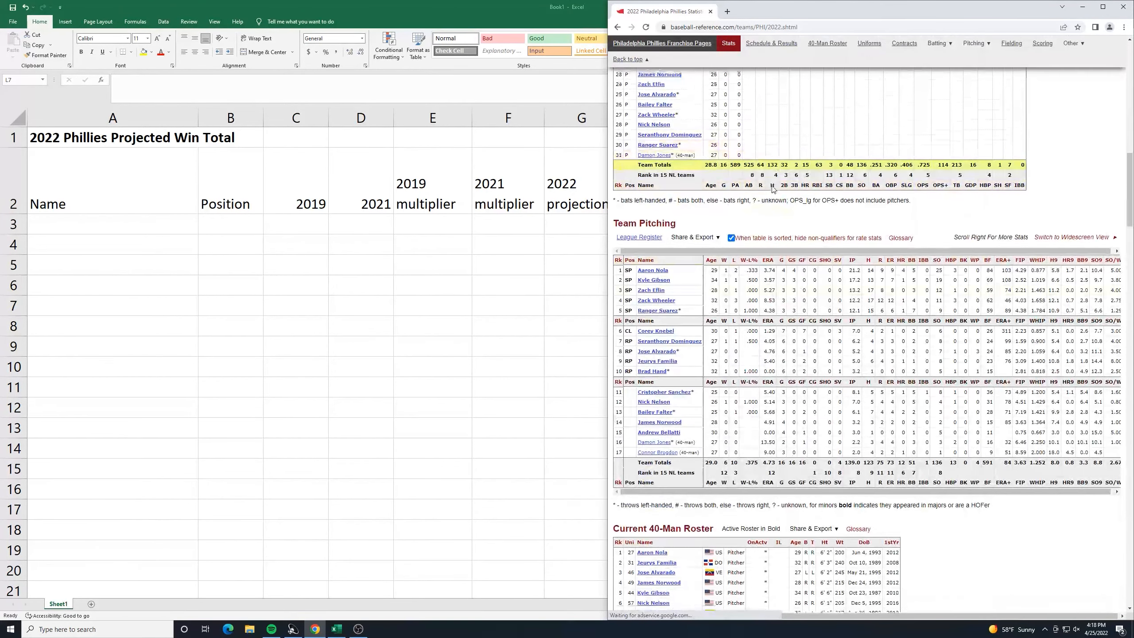
{"action": "scroll", "coordinate": [772, 199], "scroll_direction": "up", "scroll_amount": 15}
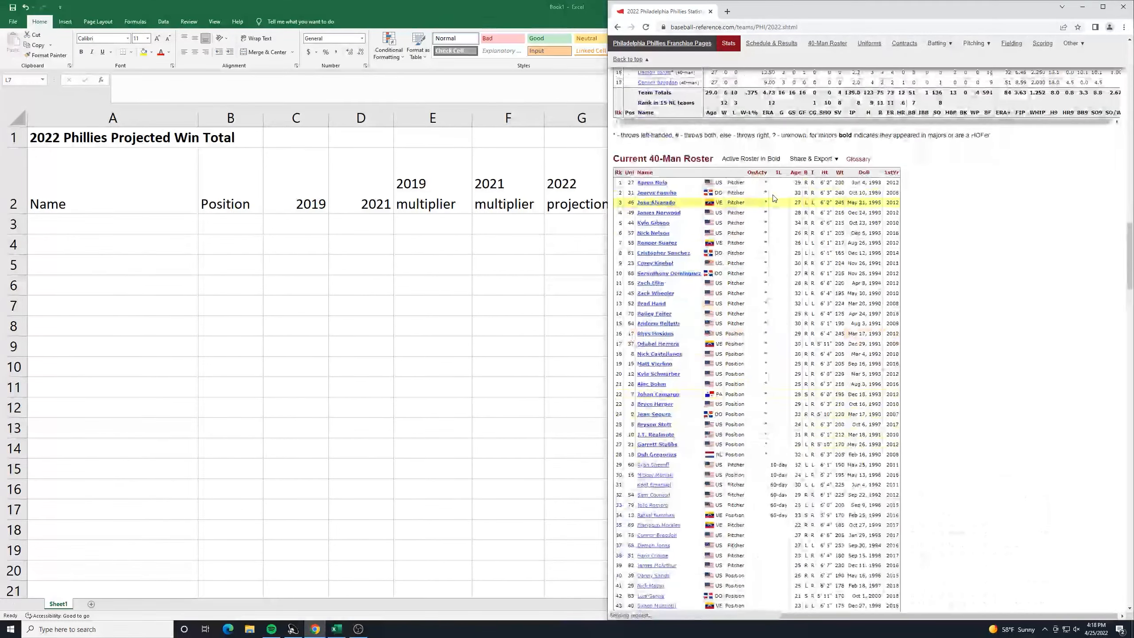
{"action": "scroll", "coordinate": [759, 203], "scroll_direction": "up", "scroll_amount": 4}
{"action": "scroll", "coordinate": [759, 203], "scroll_direction": "down", "scroll_amount": 14}
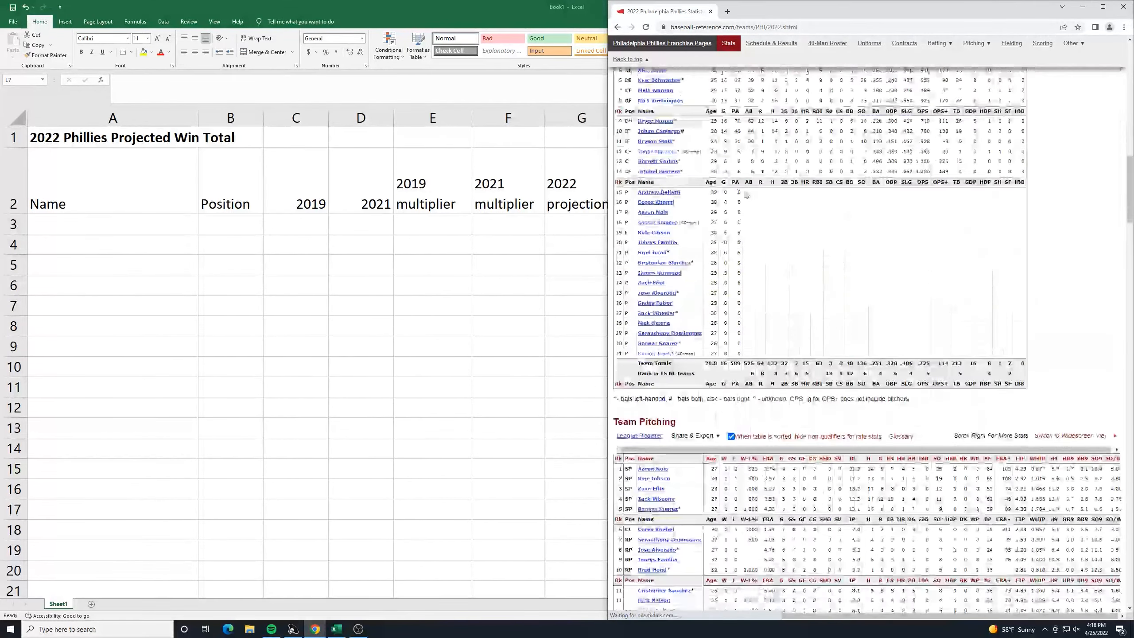
{"action": "scroll", "coordinate": [738, 208], "scroll_direction": "down", "scroll_amount": 3}
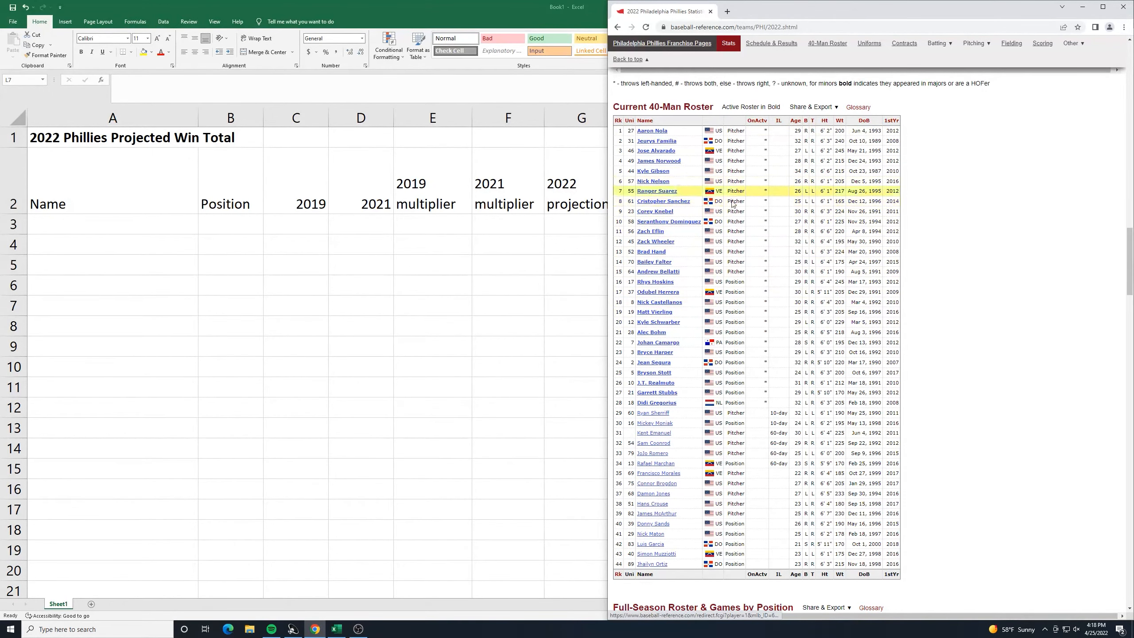
Step: Export the Current 40-Man Roster table as an Excel workbook
{"action": "scroll", "coordinate": [964, 282], "scroll_direction": "up", "scroll_amount": 2}
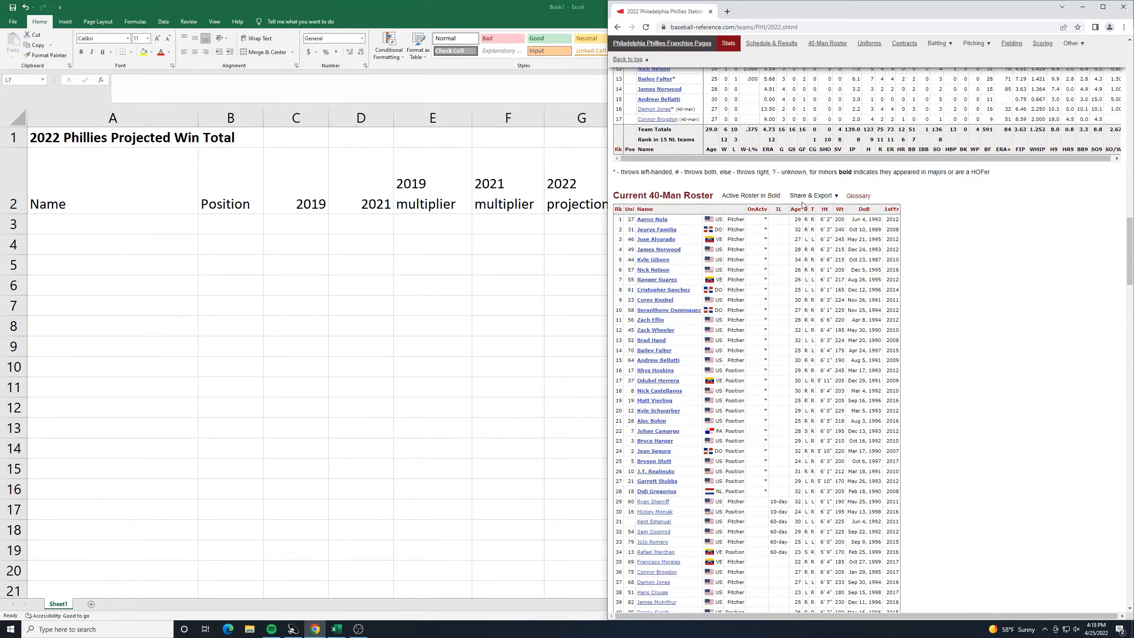
{"action": "scroll", "coordinate": [923, 256], "scroll_direction": "down", "scroll_amount": 4}
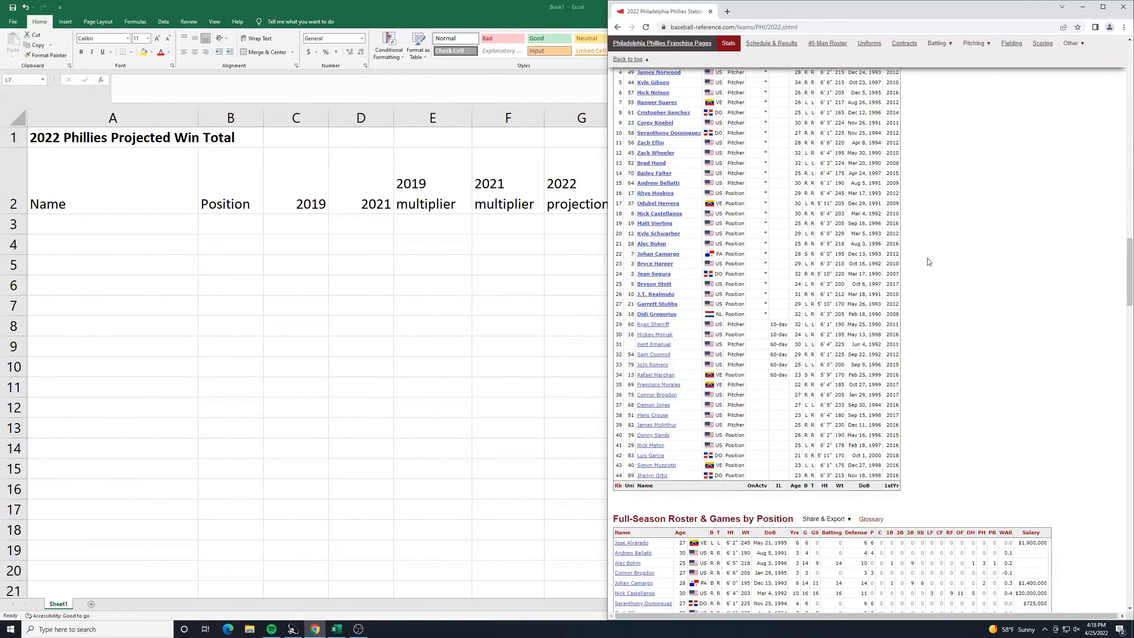
{"action": "scroll", "coordinate": [927, 261], "scroll_direction": "up", "scroll_amount": 10}
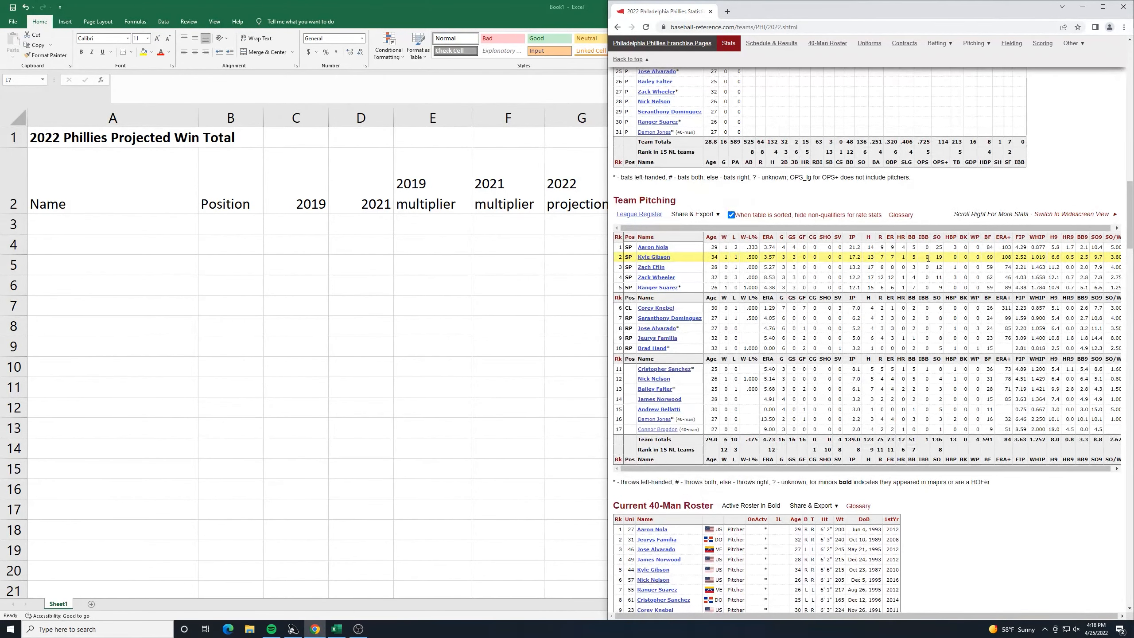
{"action": "scroll", "coordinate": [927, 258], "scroll_direction": "down", "scroll_amount": 5}
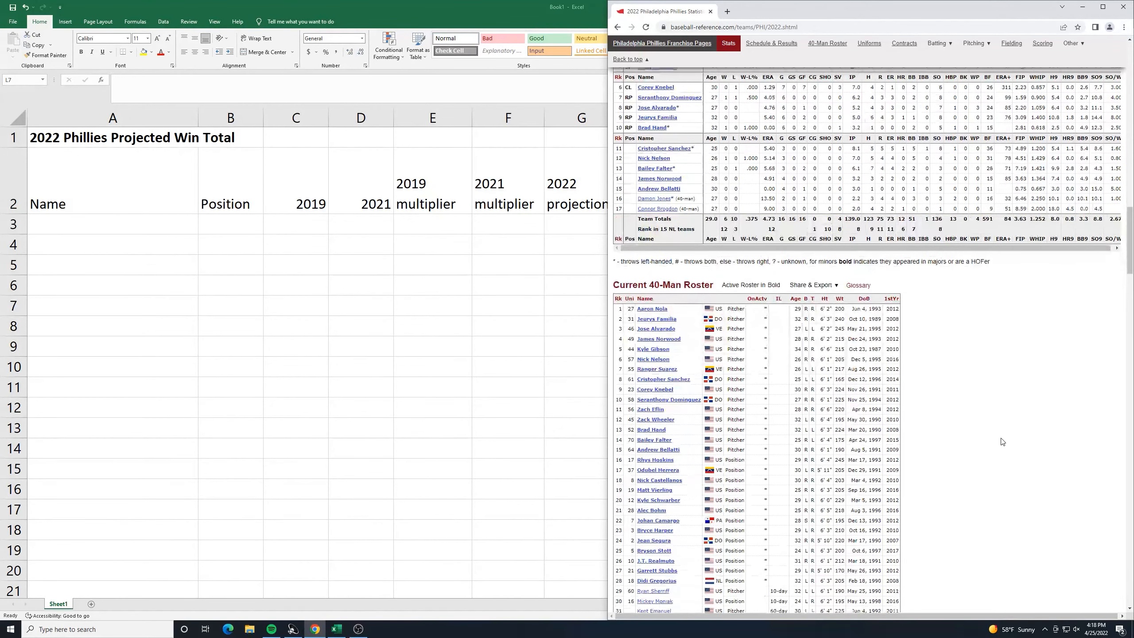
{"action": "mouse_move", "coordinate": [834, 289]}
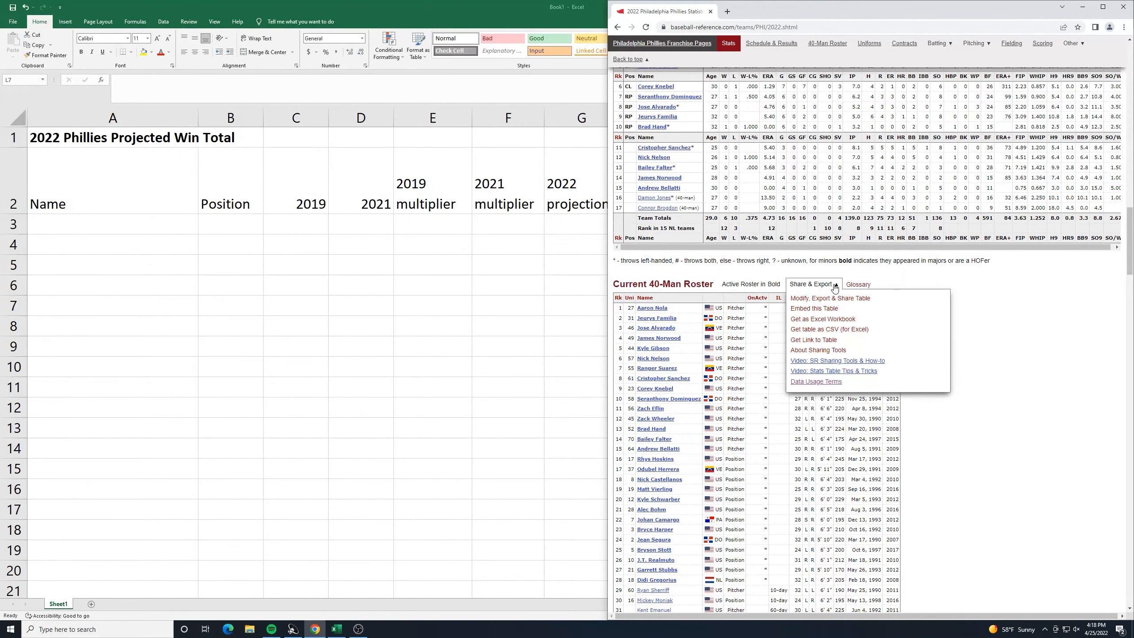
{"action": "left_click", "coordinate": [835, 319]}
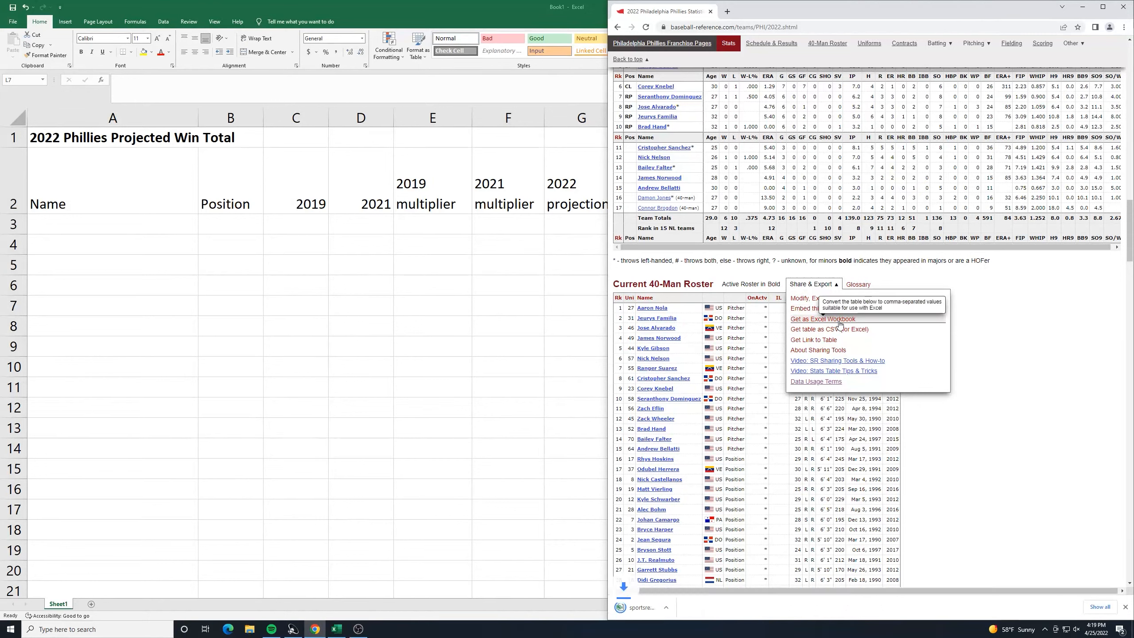
Step: Open the downloaded roster workbook in Excel and enable editing
{"action": "left_click", "coordinate": [658, 607]}
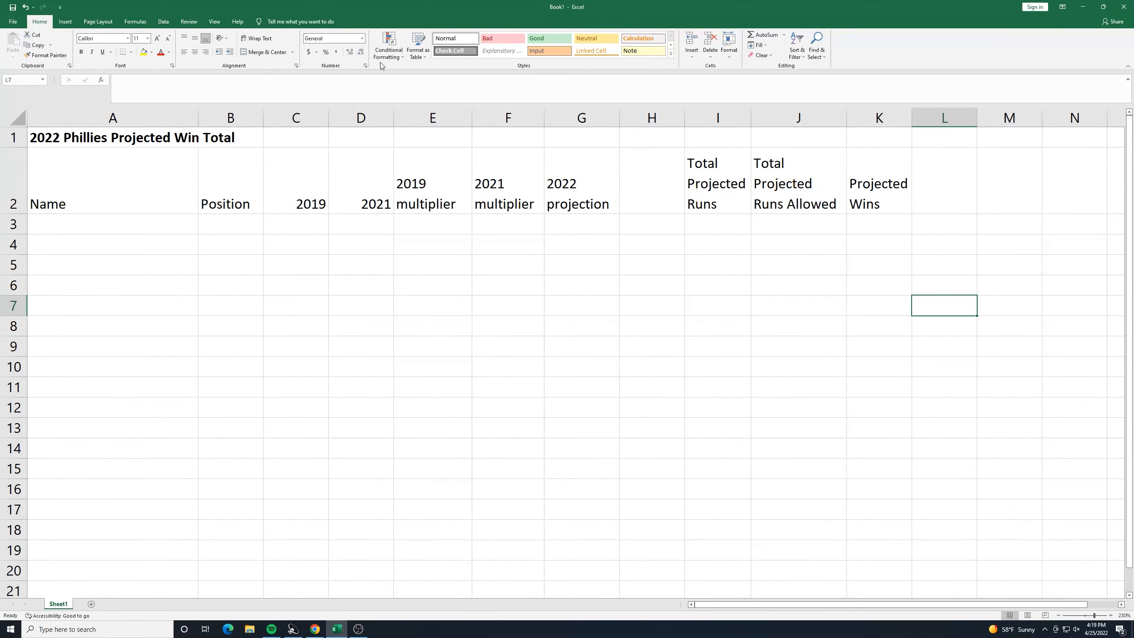
{"action": "left_click", "coordinate": [535, 341]}
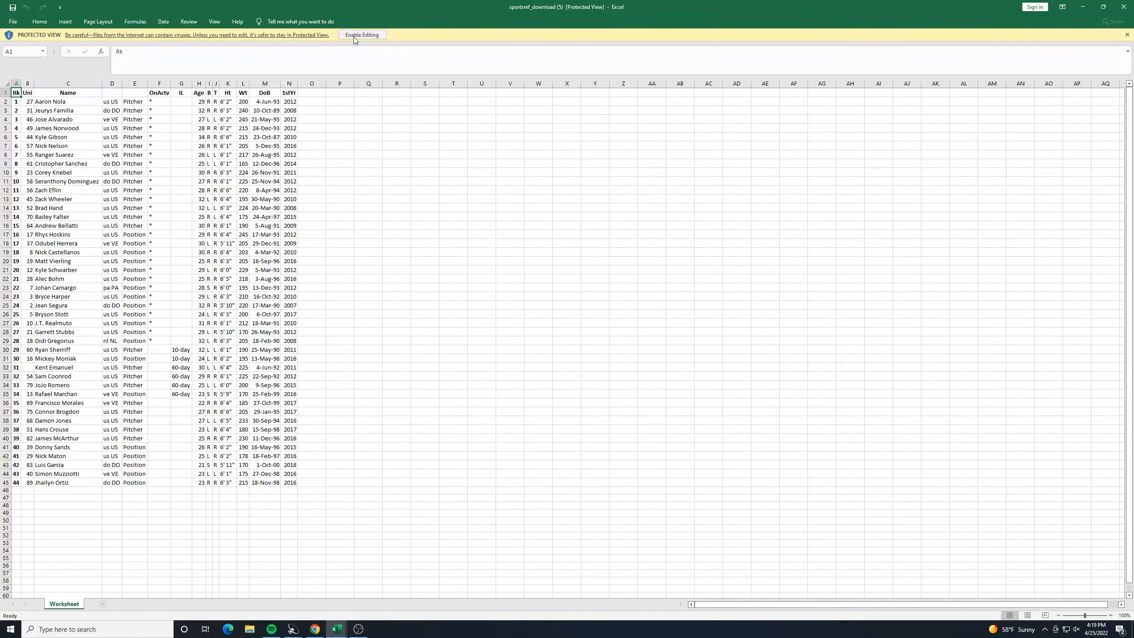
{"action": "left_click", "coordinate": [361, 35]}
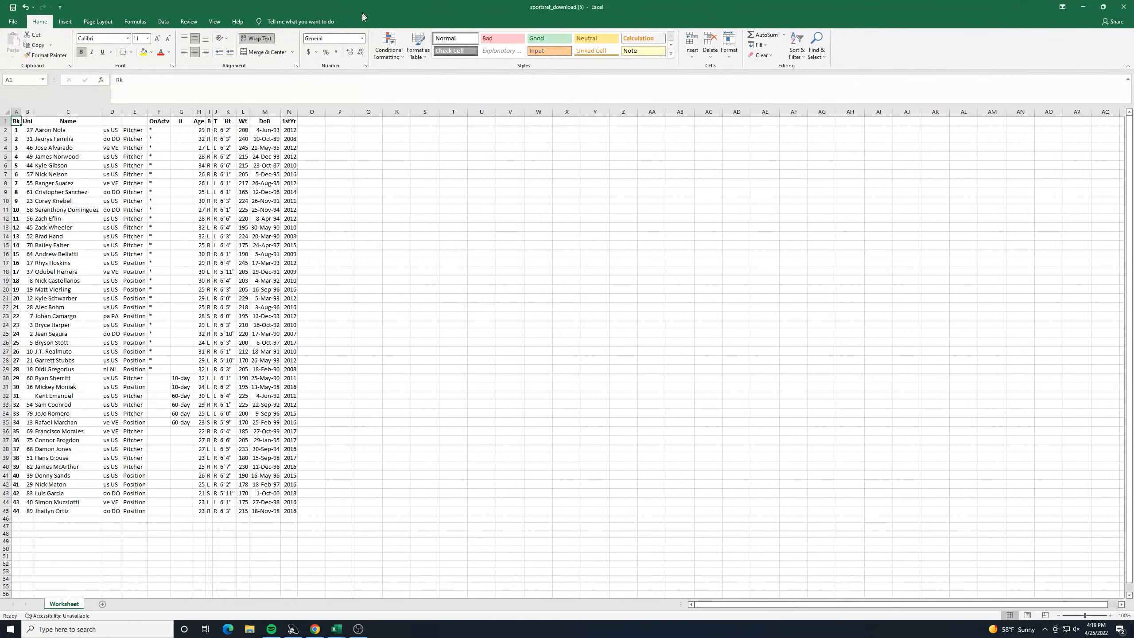
Step: Arrange the Book1 projection workbook and the downloaded roster workbook side by side, with the roster workbook active
{"action": "left_click_drag", "start_coordinate": [362, 14], "coordinate": [1132, 201]}
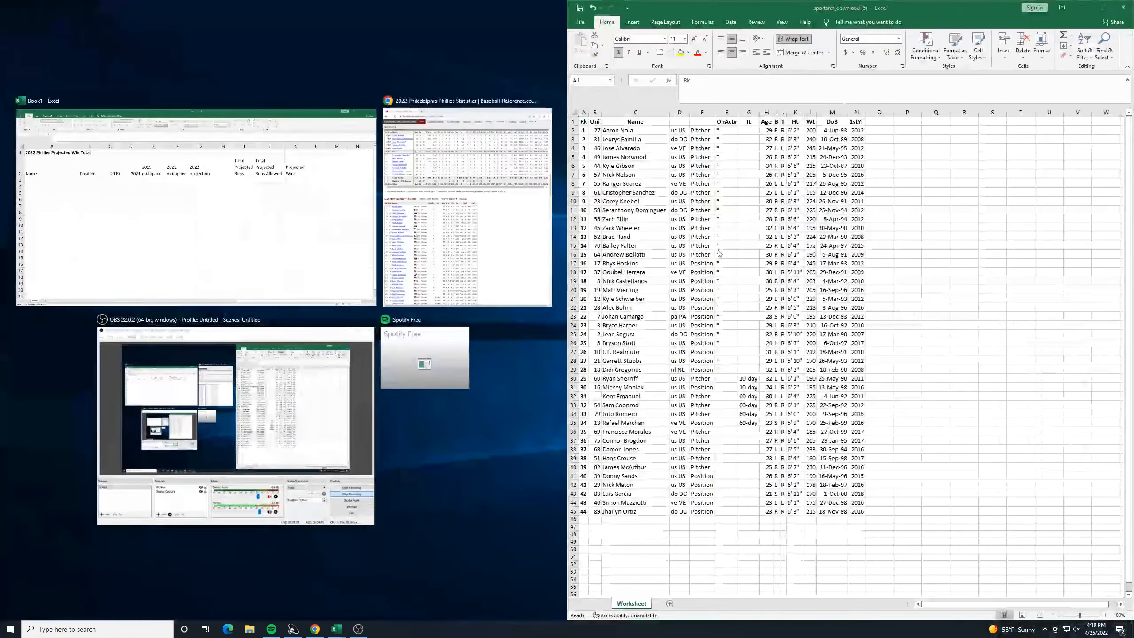
{"action": "left_click", "coordinate": [335, 219]}
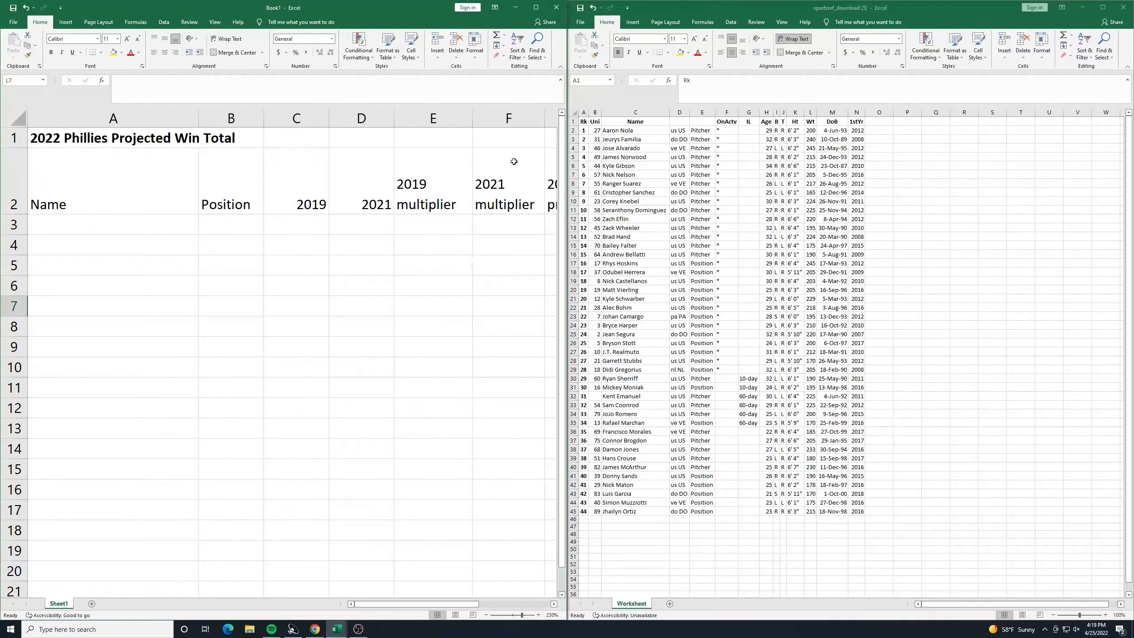
{"action": "left_click", "coordinate": [645, 183]}
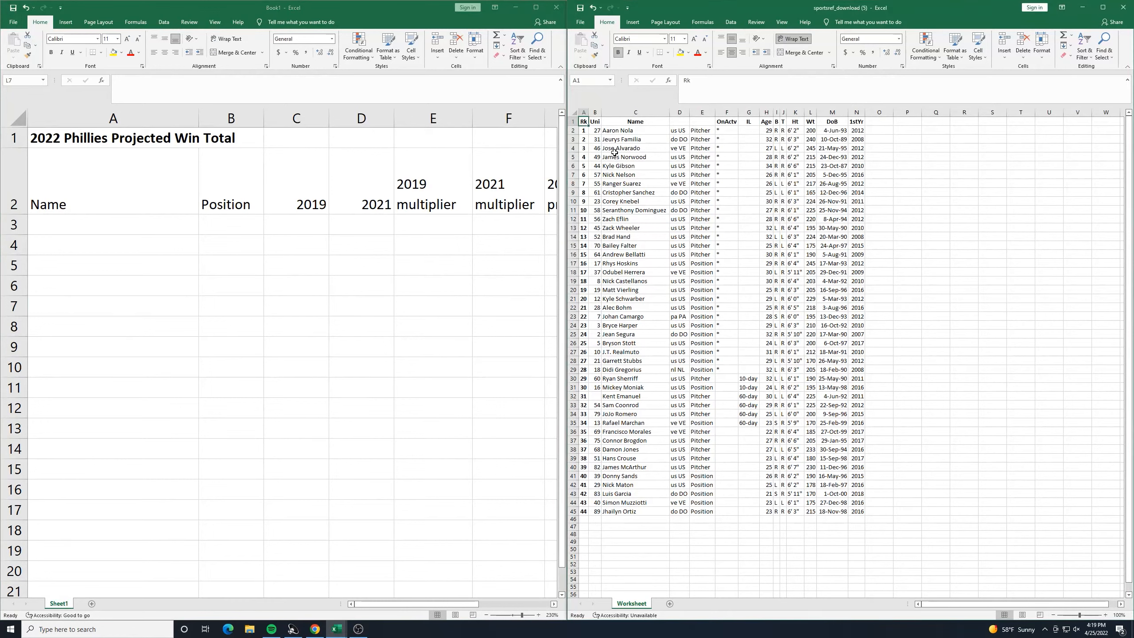
Step: Delete the Rk, Uni and unlabelled country columns from the downloaded roster sheet
{"action": "right_click", "coordinate": [584, 111]}
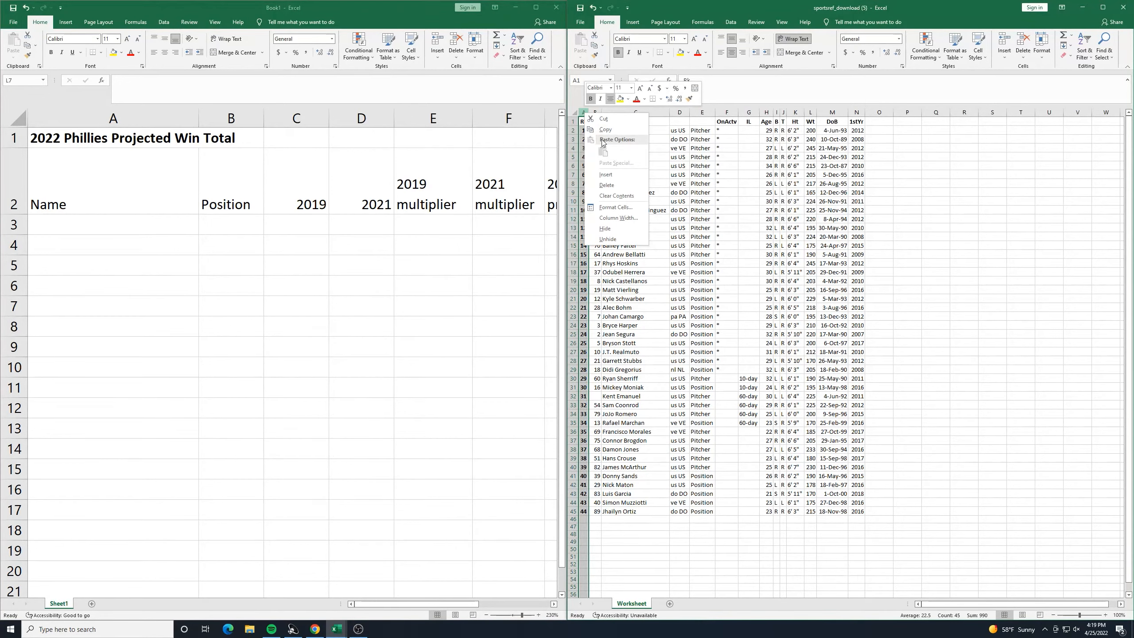
{"action": "left_click", "coordinate": [607, 184]}
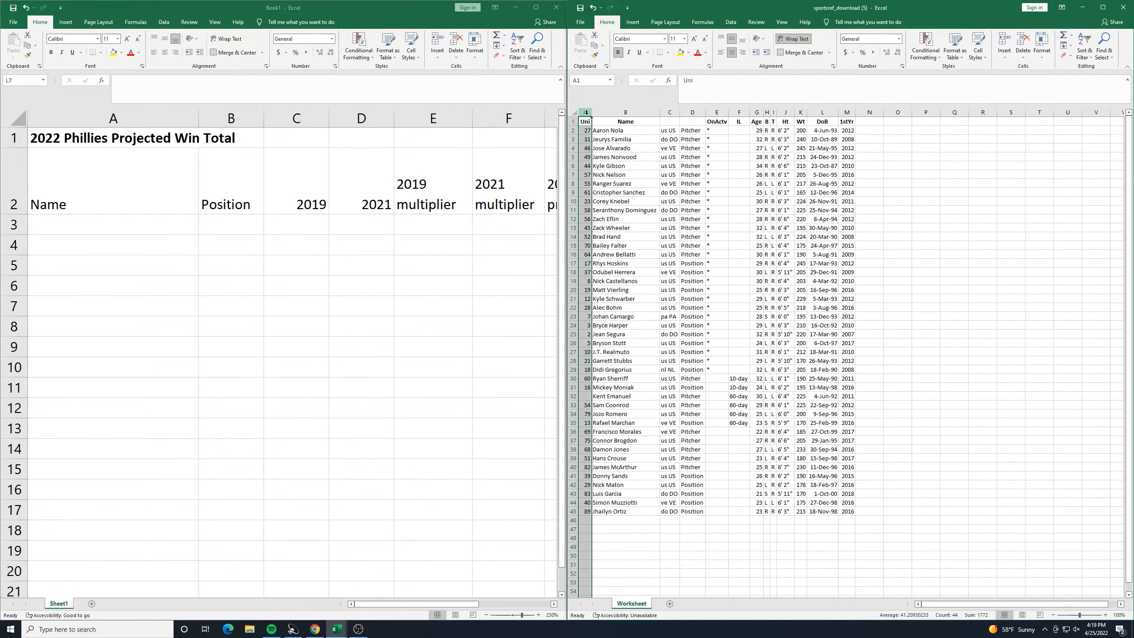
{"action": "right_click", "coordinate": [584, 112]}
{"action": "left_click", "coordinate": [606, 185]}
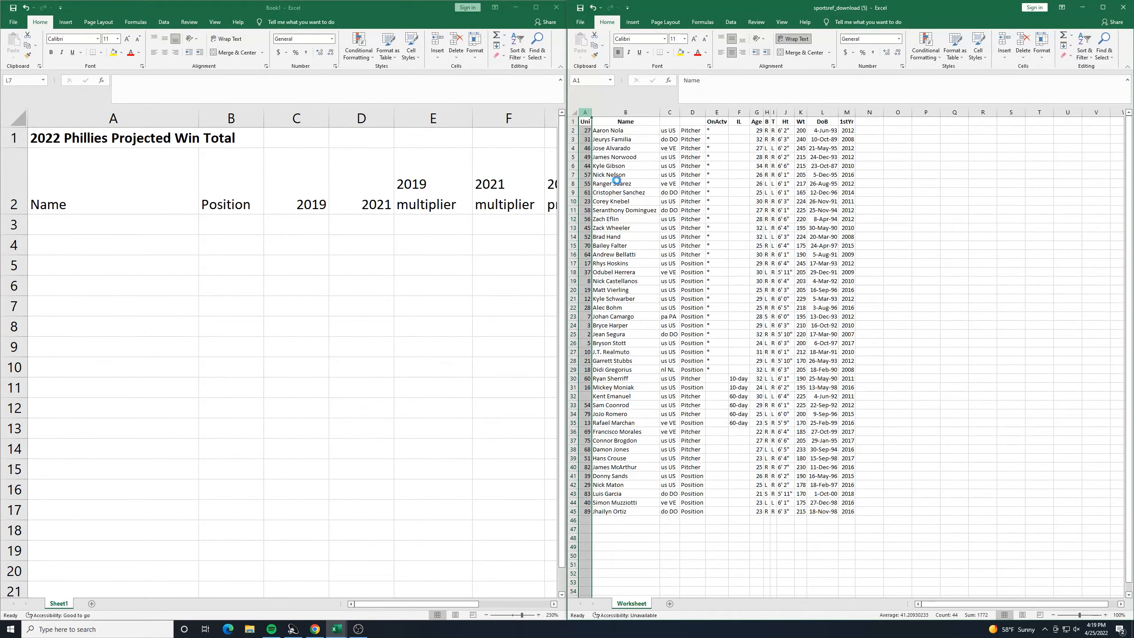
{"action": "right_click", "coordinate": [655, 111]}
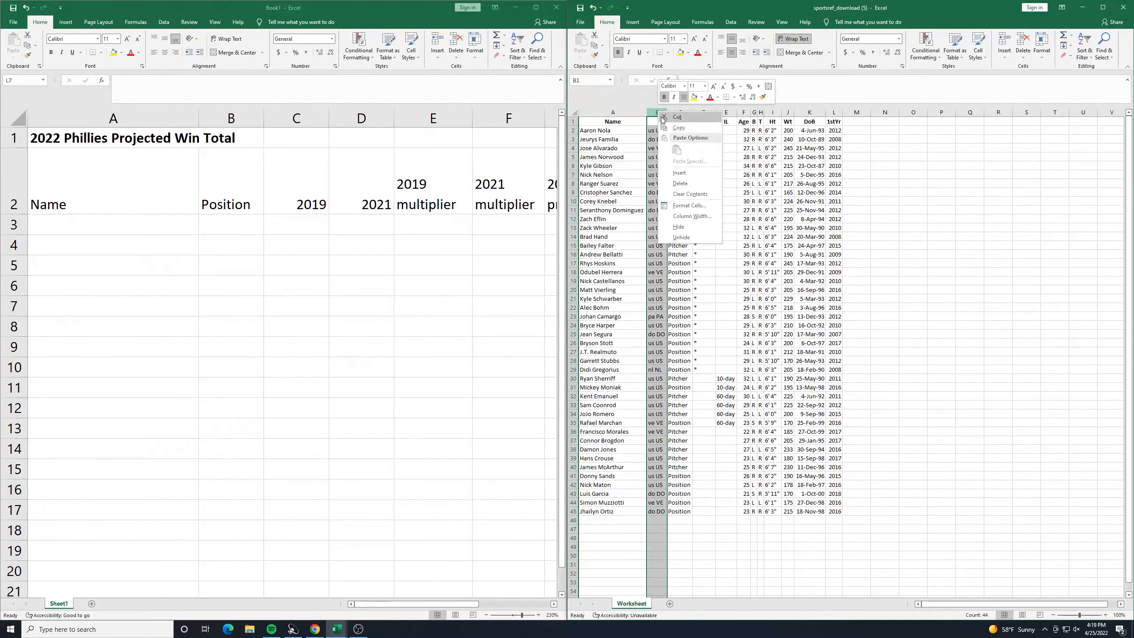
{"action": "left_click", "coordinate": [680, 182]}
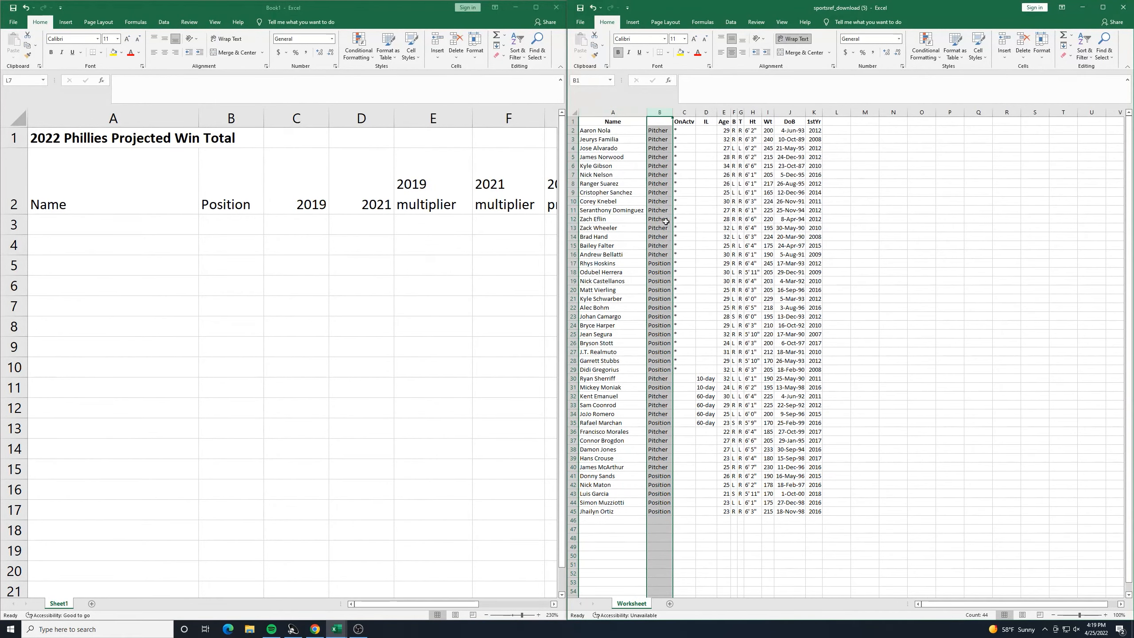
Step: Delete all the columns from OnActv through 1stYr in the roster sheet
{"action": "left_click", "coordinate": [686, 113]}
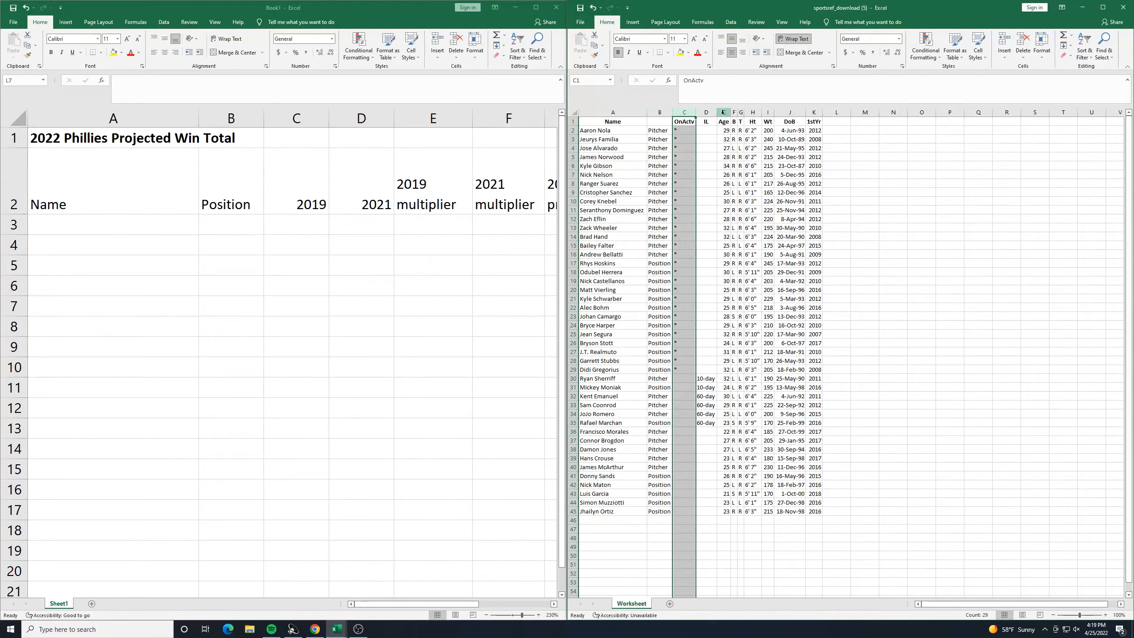
{"action": "left_click", "coordinate": [814, 111], "text": "shift"}
{"action": "right_click", "coordinate": [815, 113]}
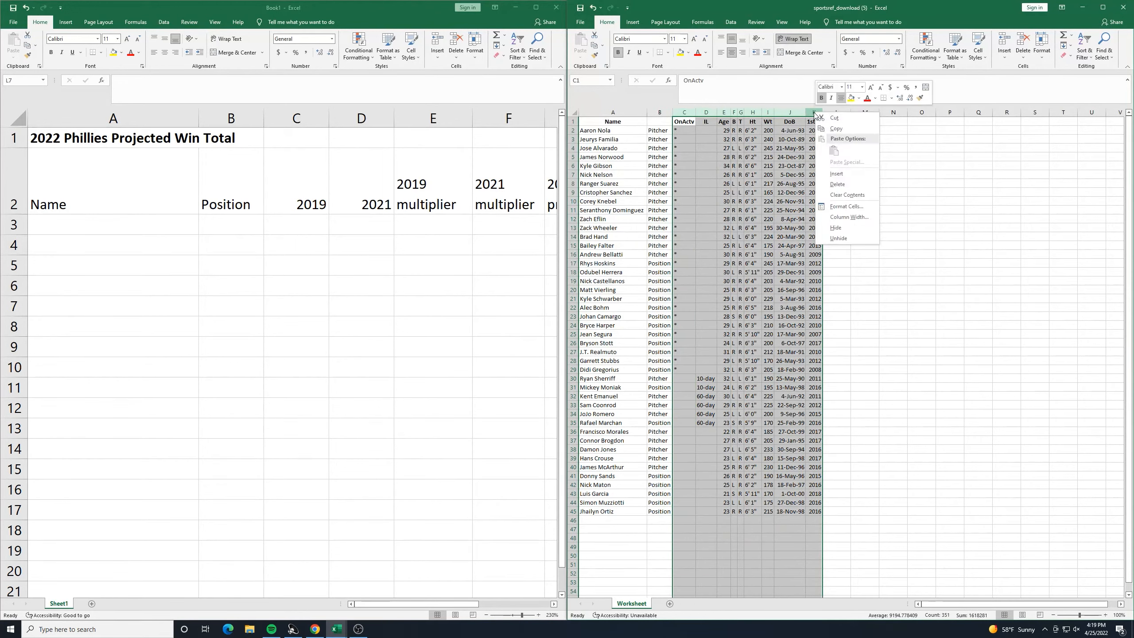
{"action": "left_click", "coordinate": [837, 183]}
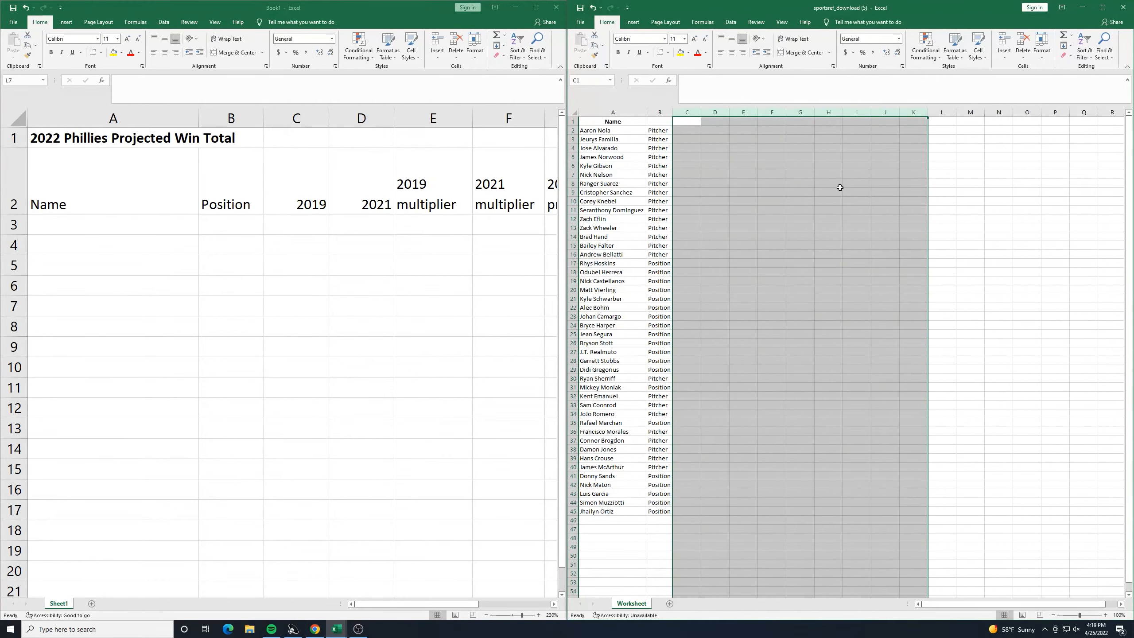
{"action": "left_click", "coordinate": [970, 342]}
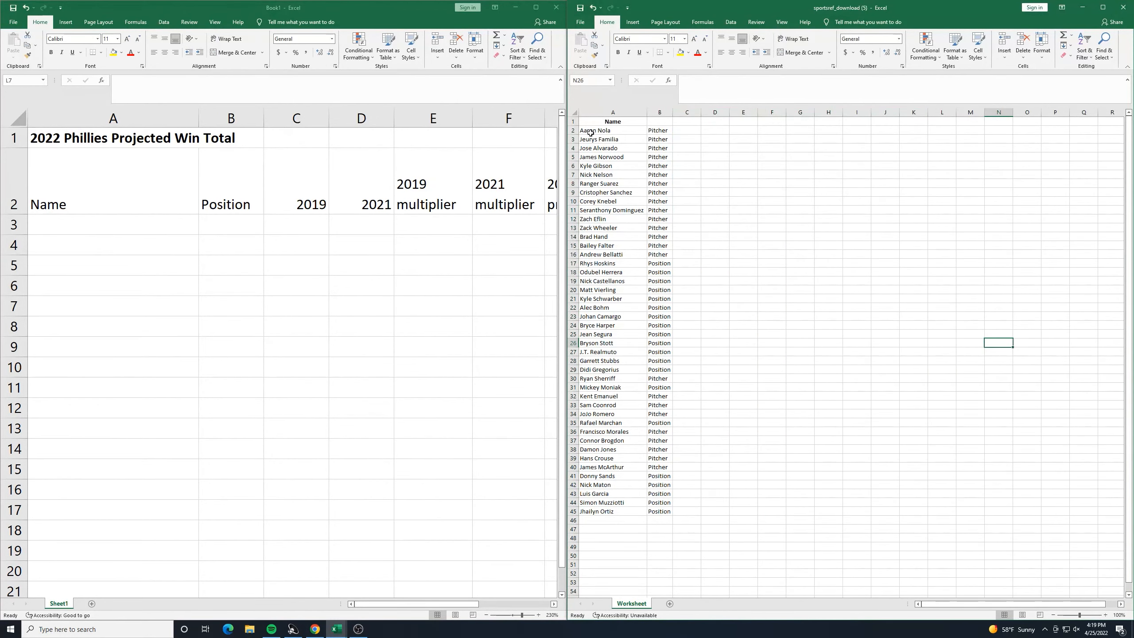
Step: Copy all player names and positions from the roster workbook into the Name and Position columns of Book1, starting at A3
{"action": "left_click_drag", "start_coordinate": [590, 132], "coordinate": [667, 513]}
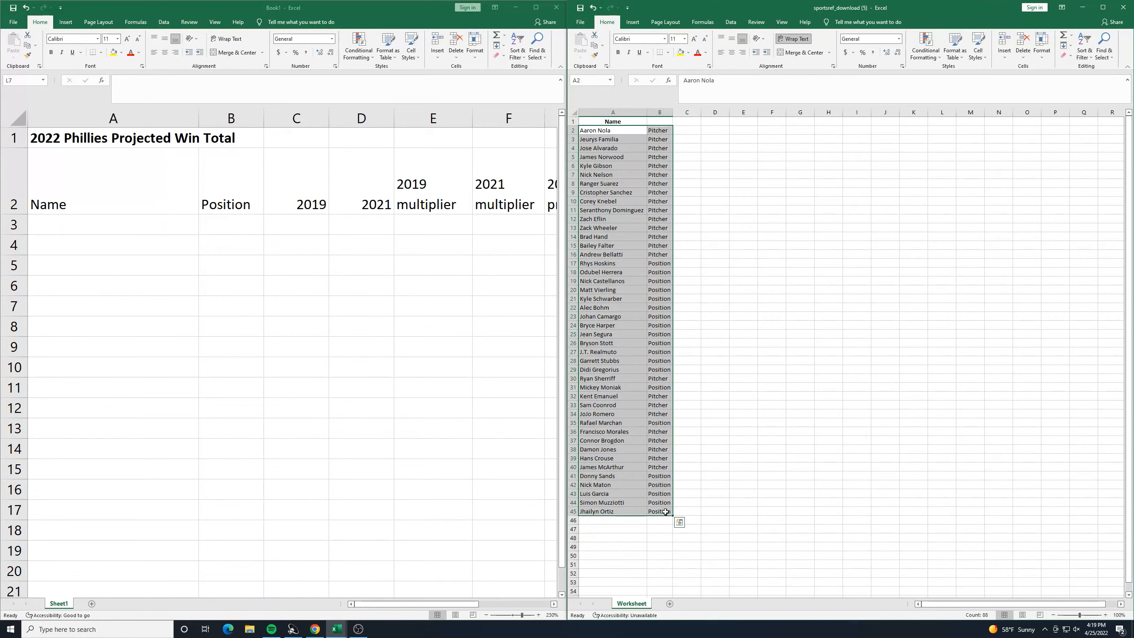
{"action": "right_click", "coordinate": [596, 163]}
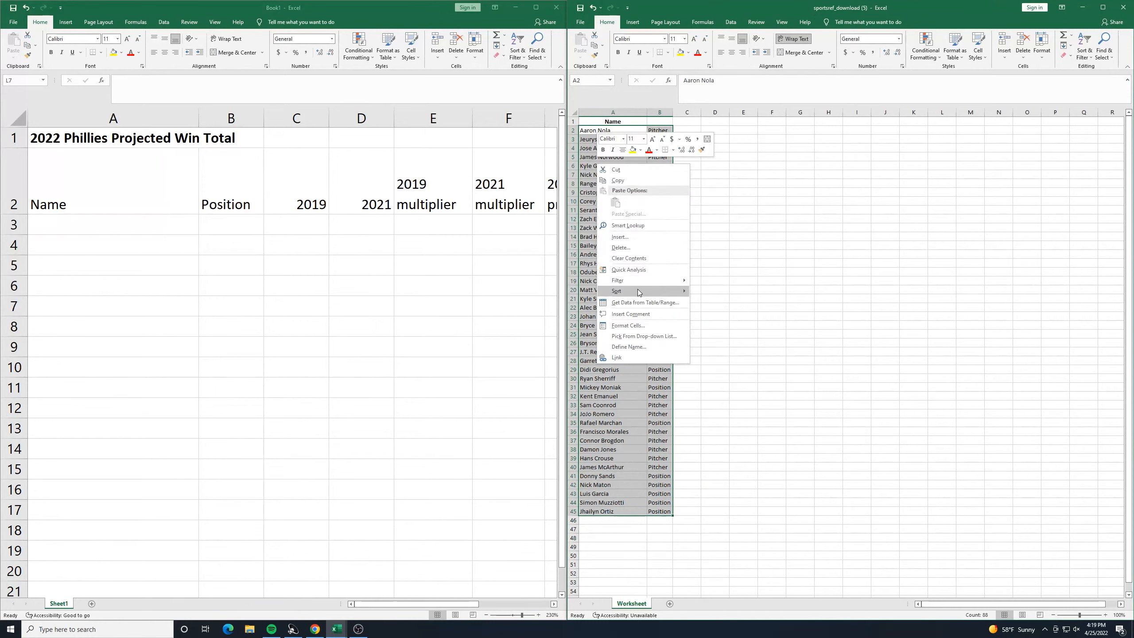
{"action": "left_click", "coordinate": [617, 179]}
{"action": "left_click", "coordinate": [120, 230]}
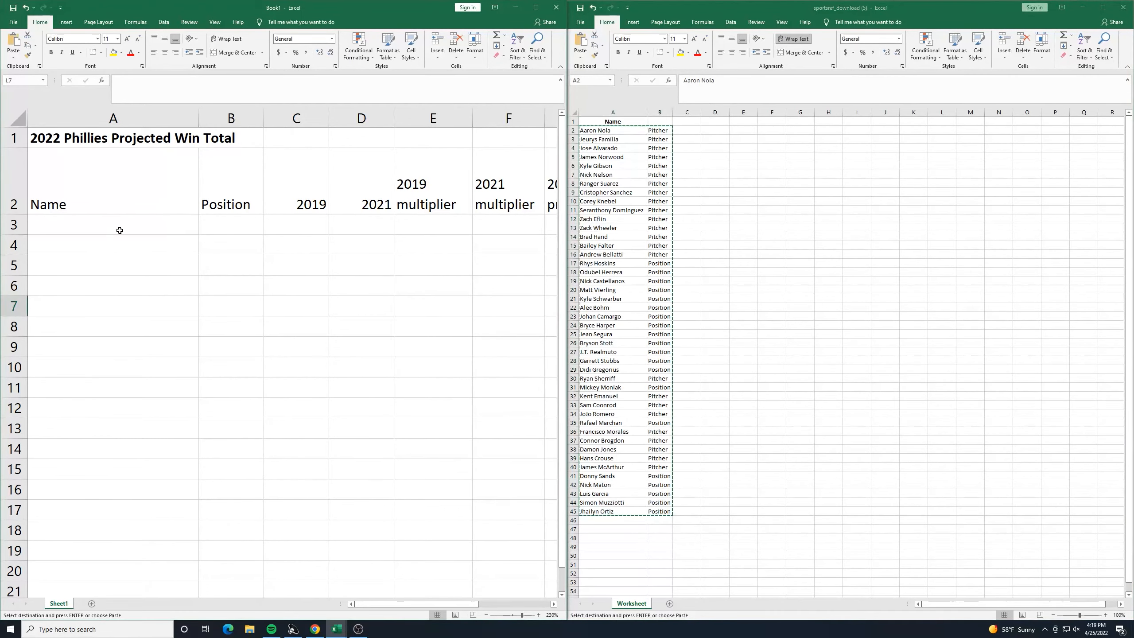
{"action": "left_click", "coordinate": [120, 230]}
{"action": "key", "text": "ctrl+v"}
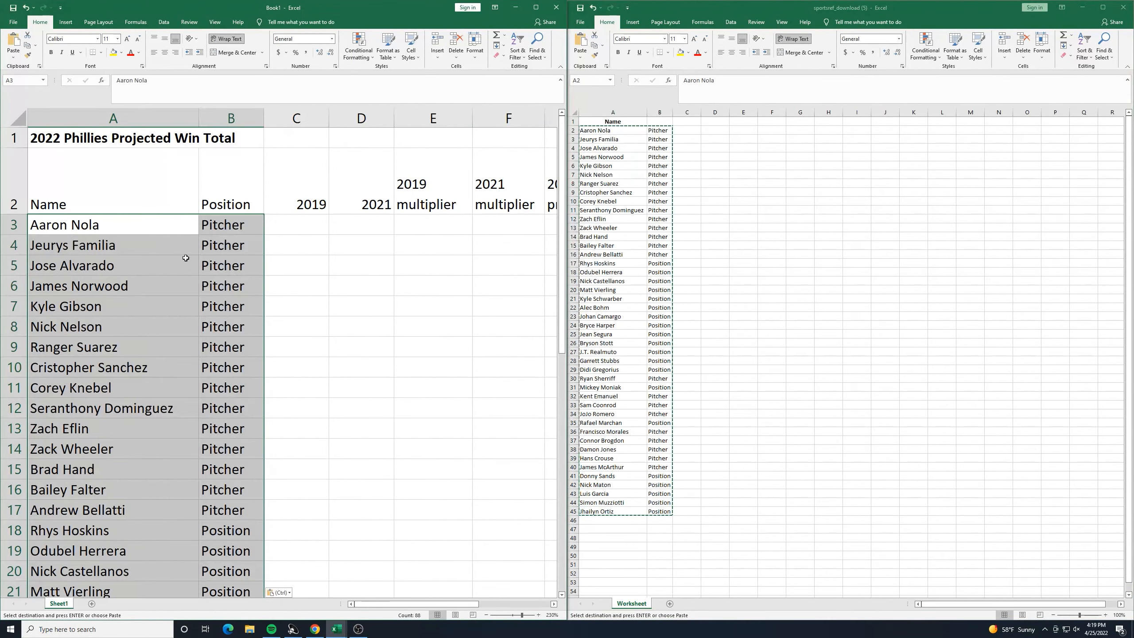
{"action": "scroll", "coordinate": [185, 258], "scroll_direction": "down", "scroll_amount": 10}
{"action": "scroll", "coordinate": [236, 303], "scroll_direction": "up", "scroll_amount": 9}
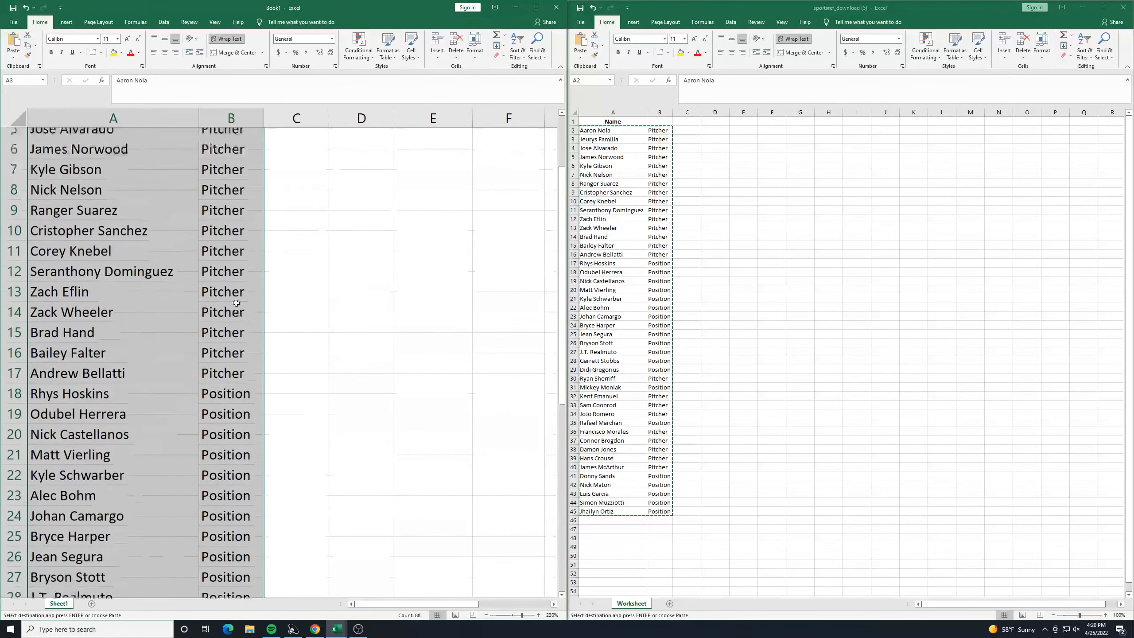
{"action": "scroll", "coordinate": [236, 303], "scroll_direction": "up", "scroll_amount": 3}
Step: Close the downloaded roster workbook without saving its changes
{"action": "left_click", "coordinate": [847, 106]}
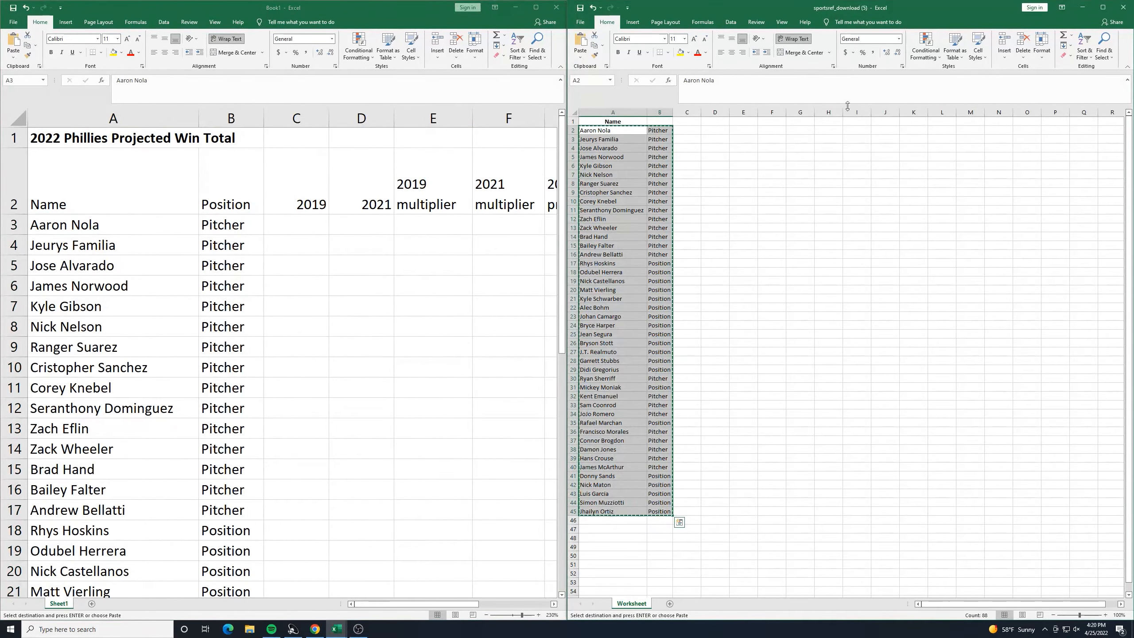
{"action": "left_click", "coordinate": [1130, 7]}
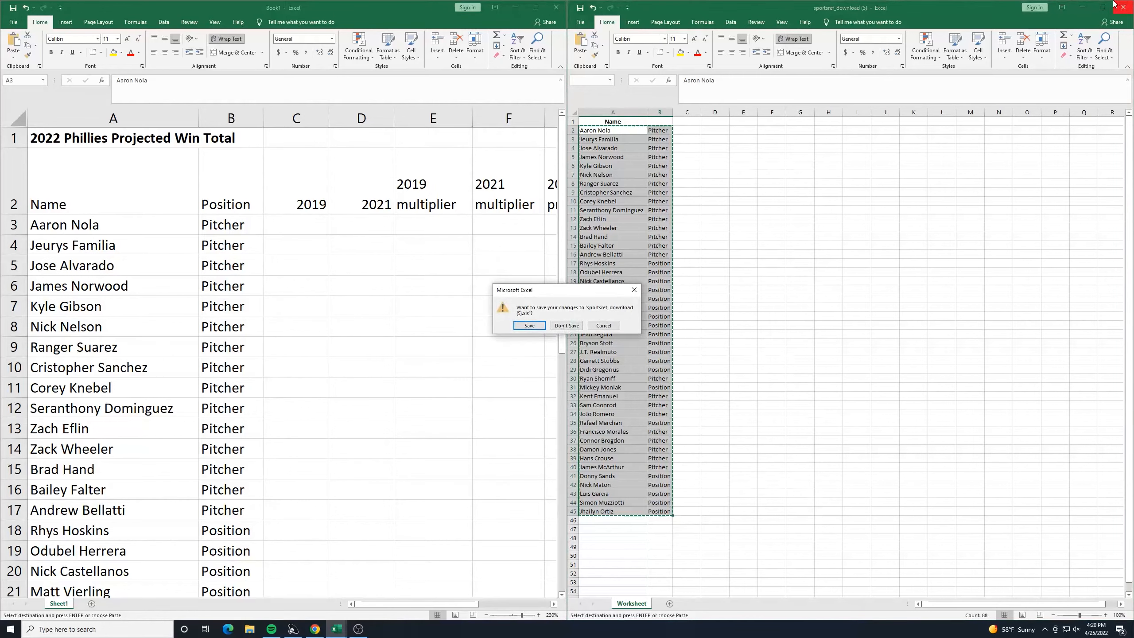
{"action": "left_click", "coordinate": [566, 325]}
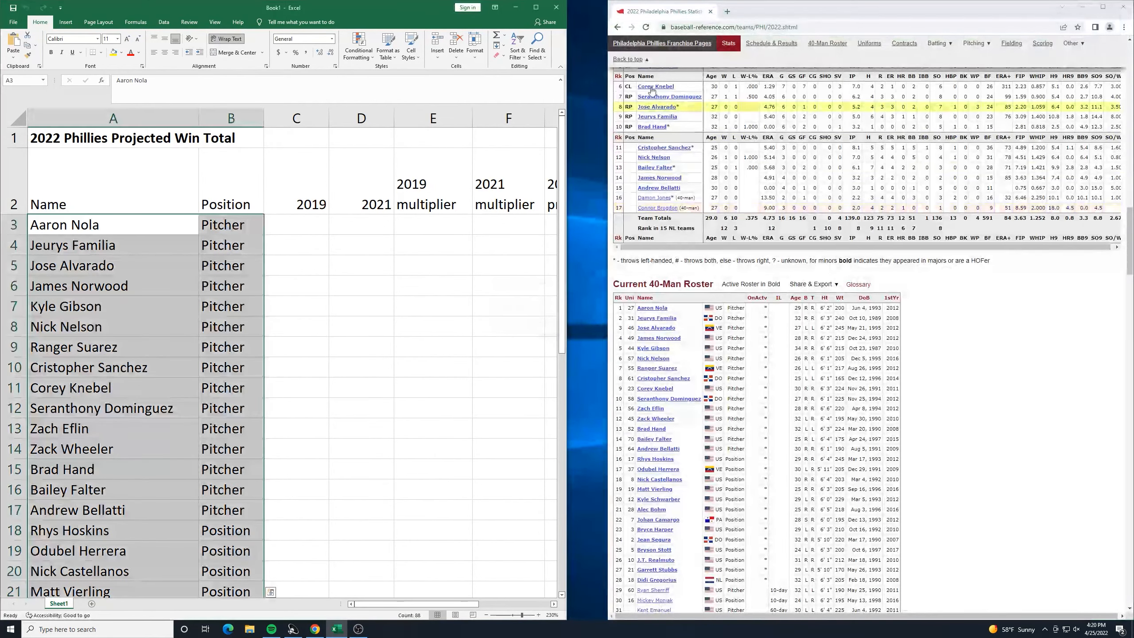
Step: Widen the Book1 window to show columns through G, with the Baseball Reference 40-man roster page fitted beside it
{"action": "left_click_drag", "start_coordinate": [567, 45], "coordinate": [641, 45]}
{"action": "left_click", "coordinate": [972, 312]}
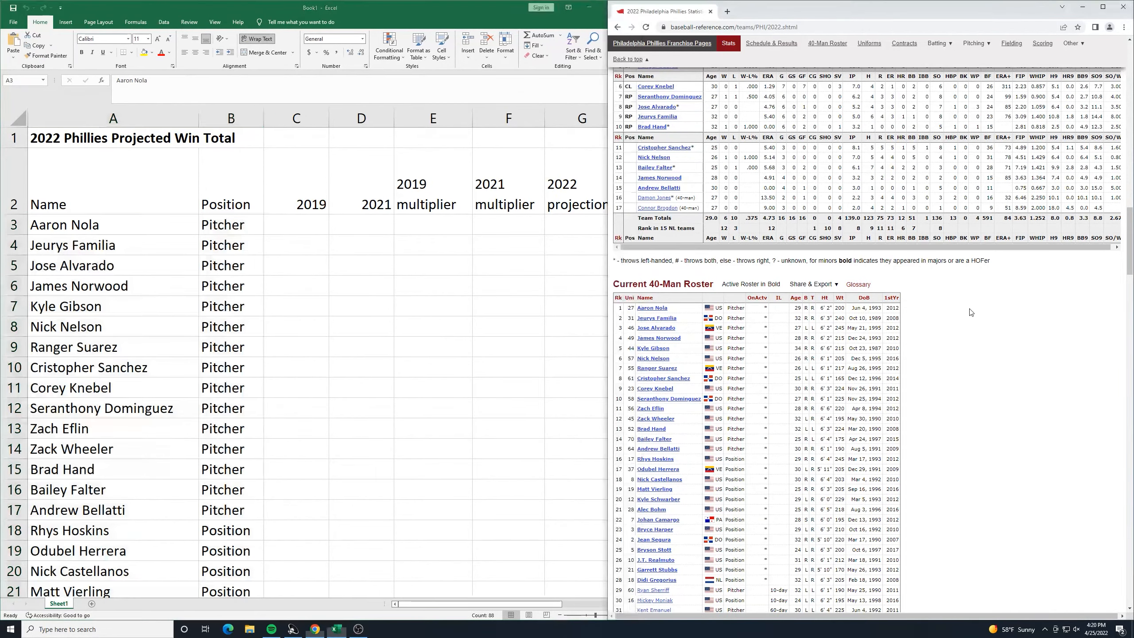
{"action": "mouse_move", "coordinate": [924, 8]}
{"action": "left_mouse_down"}
{"action": "mouse_move", "coordinate": [927, 86]}
{"action": "mouse_move", "coordinate": [923, 8]}
{"action": "left_mouse_up"}
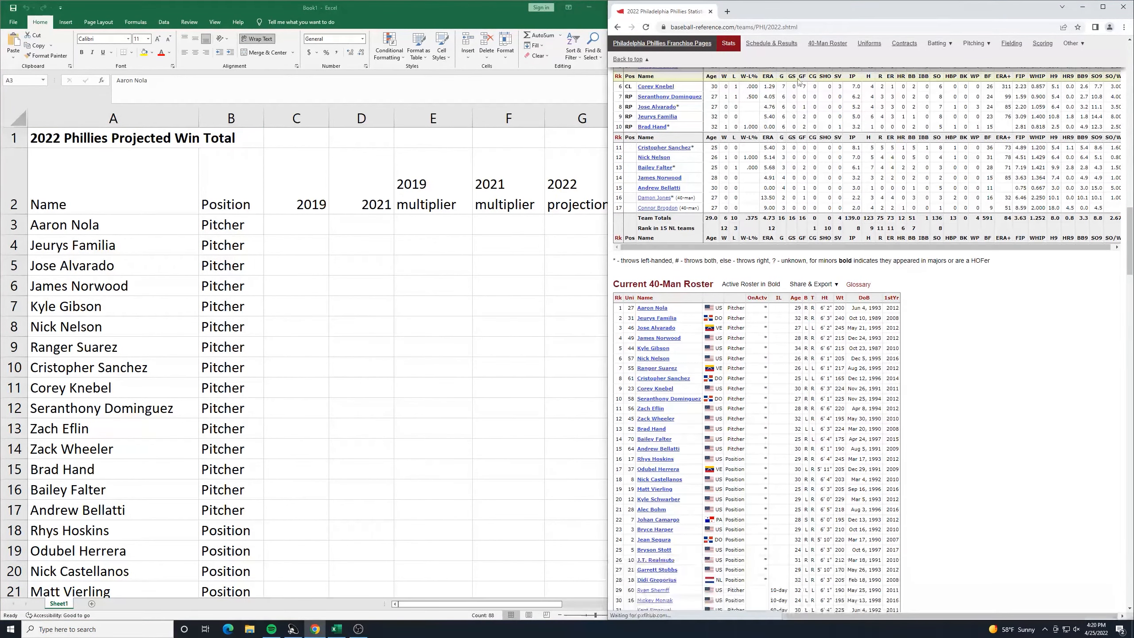
{"action": "left_click_drag", "start_coordinate": [606, 119], "coordinate": [640, 116]}
{"action": "scroll", "coordinate": [740, 240], "scroll_direction": "down", "scroll_amount": 3}
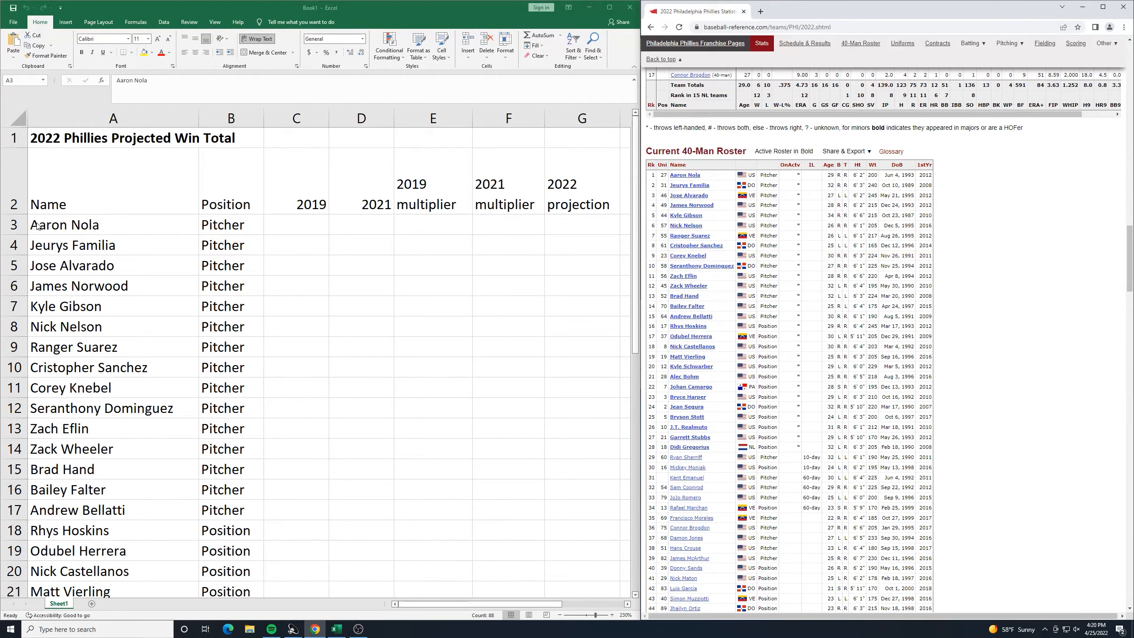
Step: Sort the Name and Position table in A2:B46 by Position from Z to A, treating row 2 as headers
{"action": "left_click", "coordinate": [48, 214]}
{"action": "left_click_drag", "start_coordinate": [52, 201], "coordinate": [230, 569]}
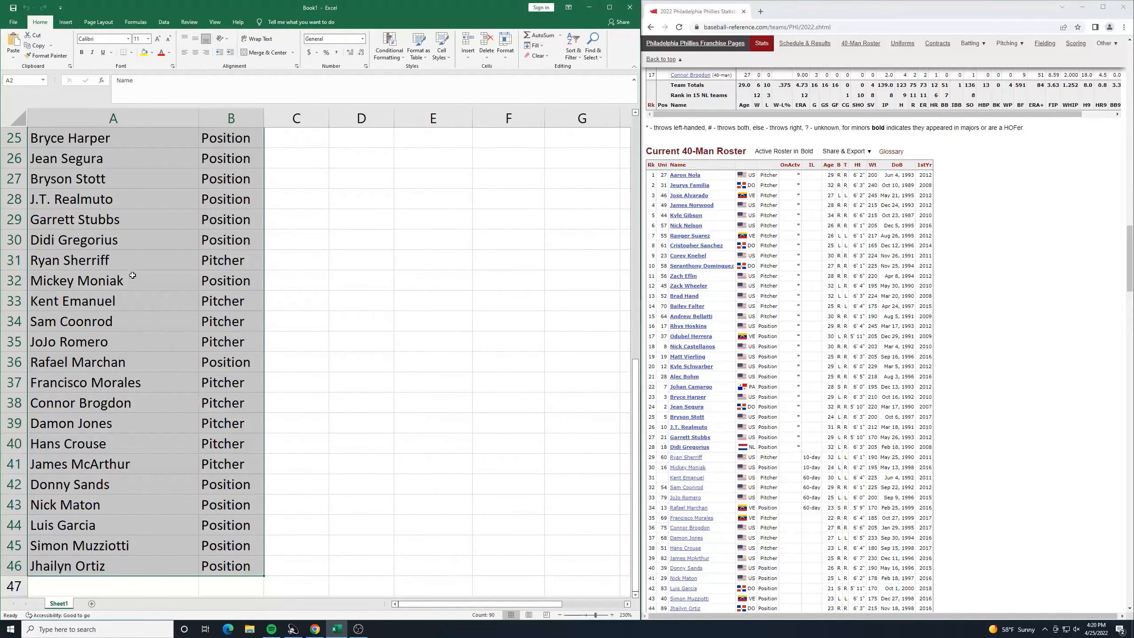
{"action": "right_click", "coordinate": [154, 230]}
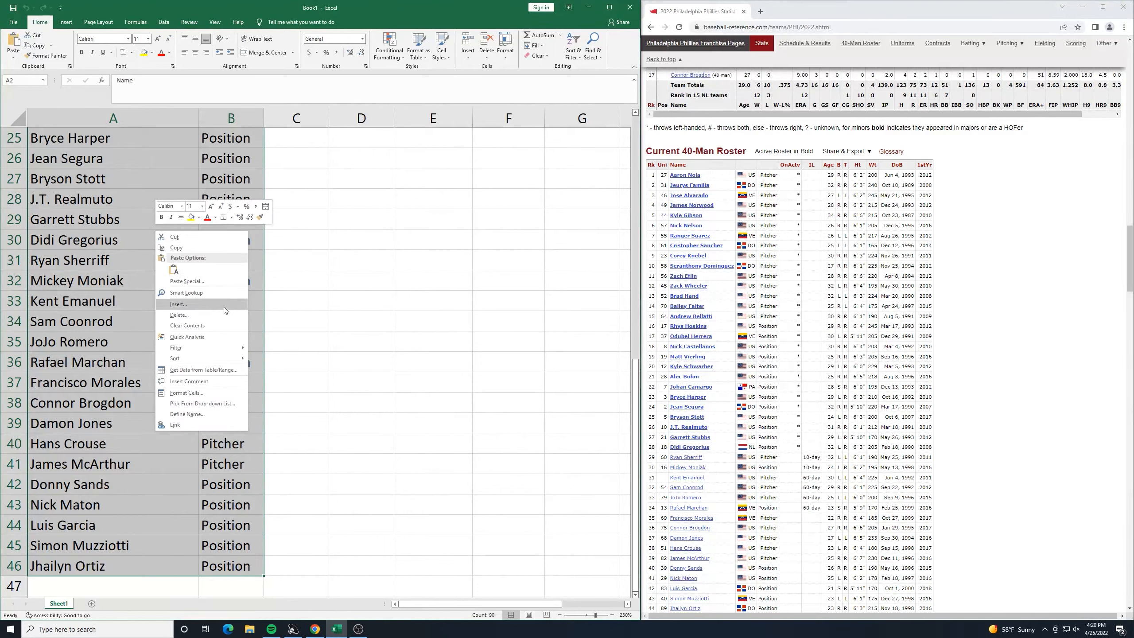
{"action": "mouse_move", "coordinate": [229, 356]}
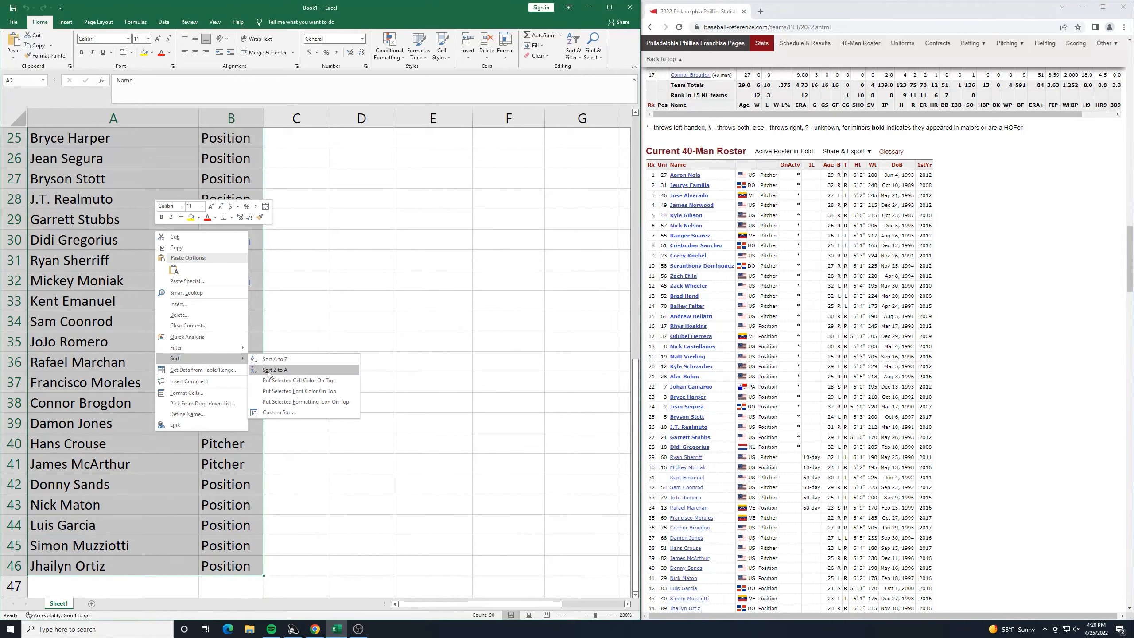
{"action": "left_click", "coordinate": [284, 412]}
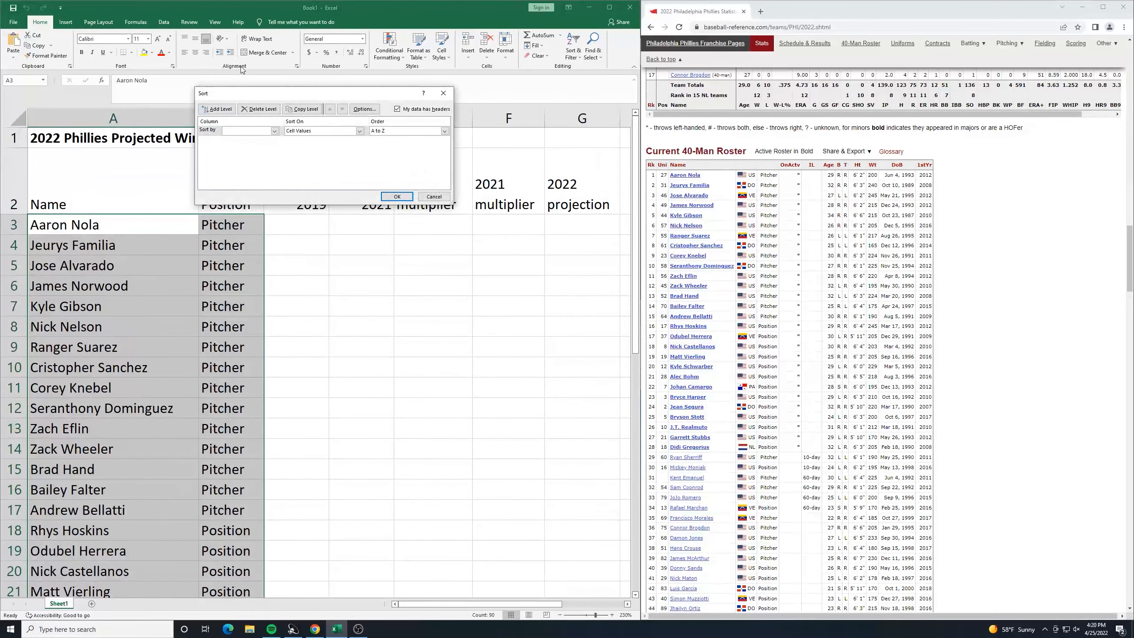
{"action": "left_click", "coordinate": [274, 131]}
{"action": "left_click", "coordinate": [240, 145]}
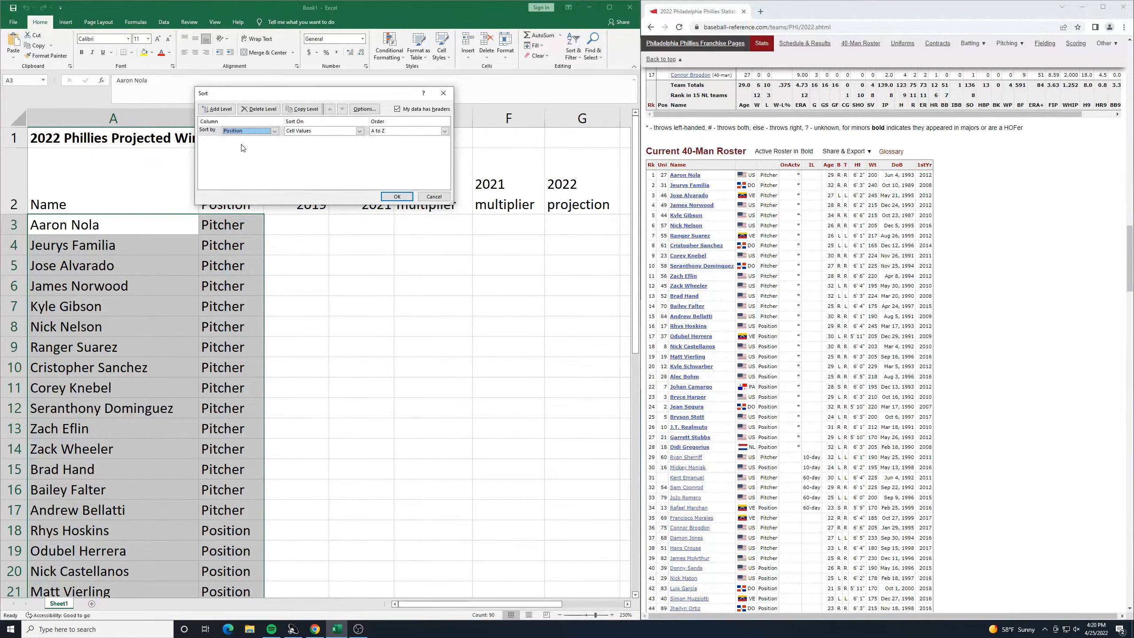
{"action": "left_click", "coordinate": [445, 130]}
{"action": "left_click", "coordinate": [426, 144]}
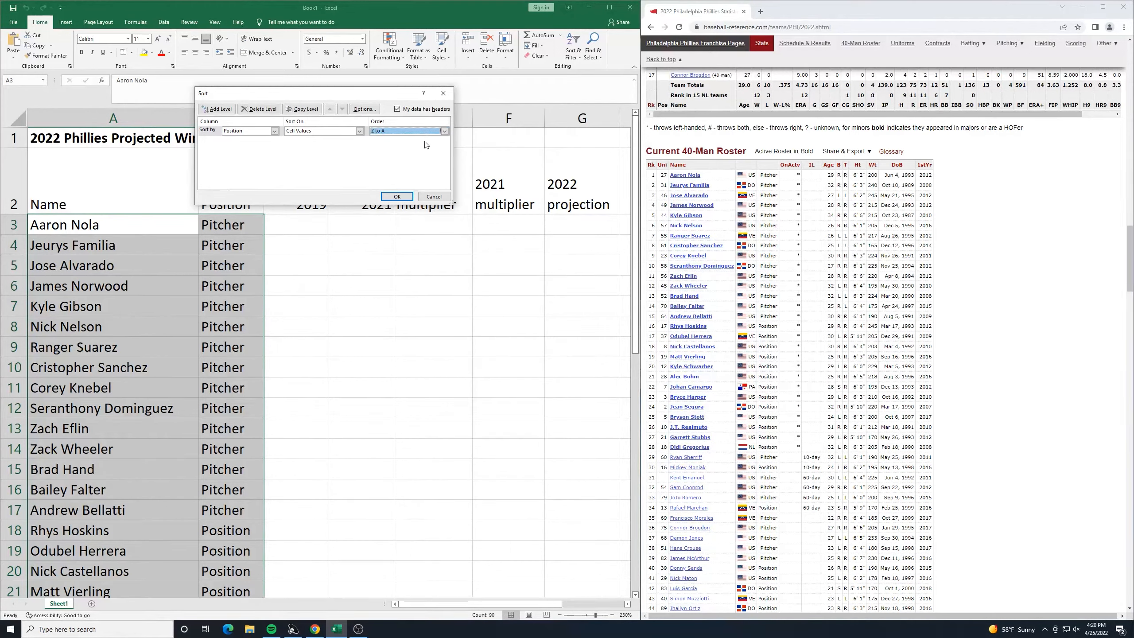
{"action": "left_click", "coordinate": [389, 197]}
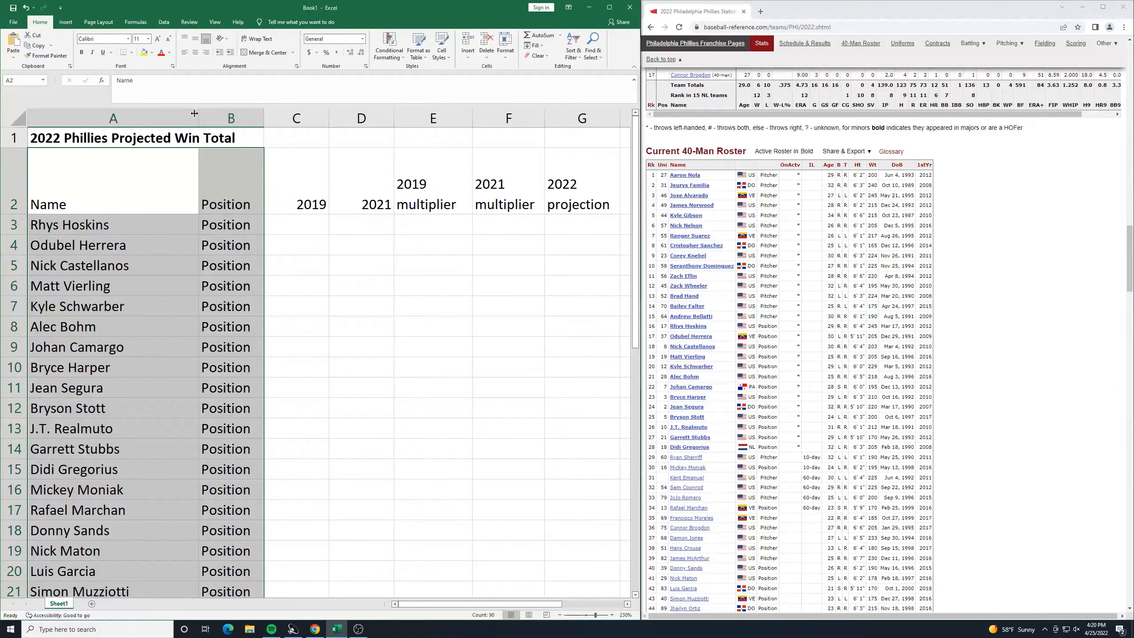
{"action": "left_click", "coordinate": [303, 277]}
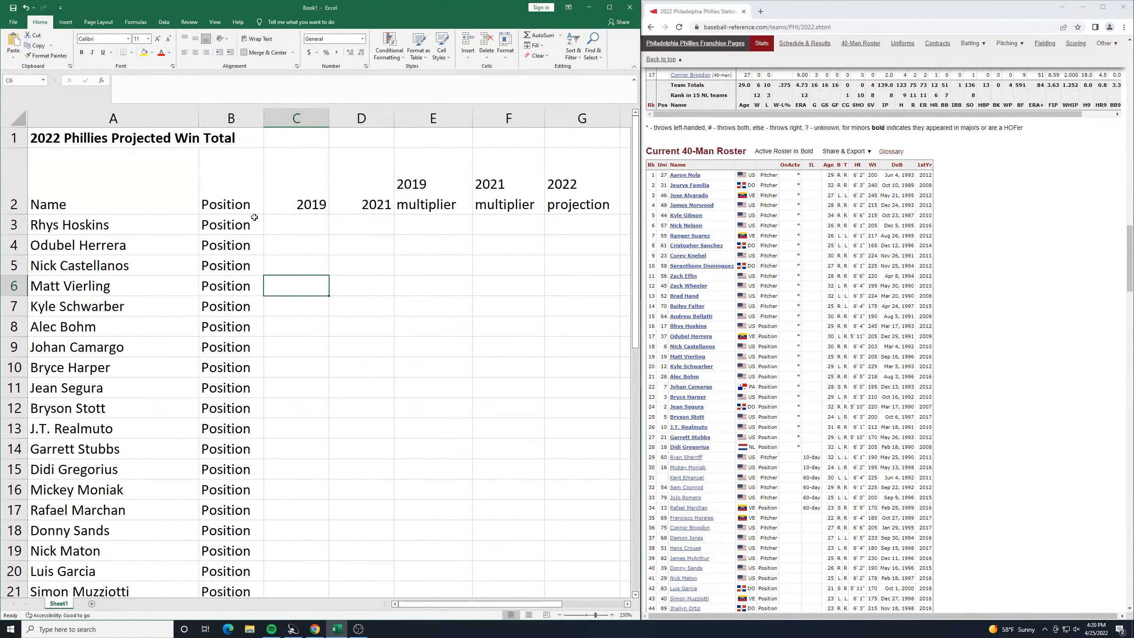
{"action": "scroll", "coordinate": [250, 223], "scroll_direction": "down", "scroll_amount": 4}
{"action": "scroll", "coordinate": [245, 237], "scroll_direction": "down", "scroll_amount": 2}
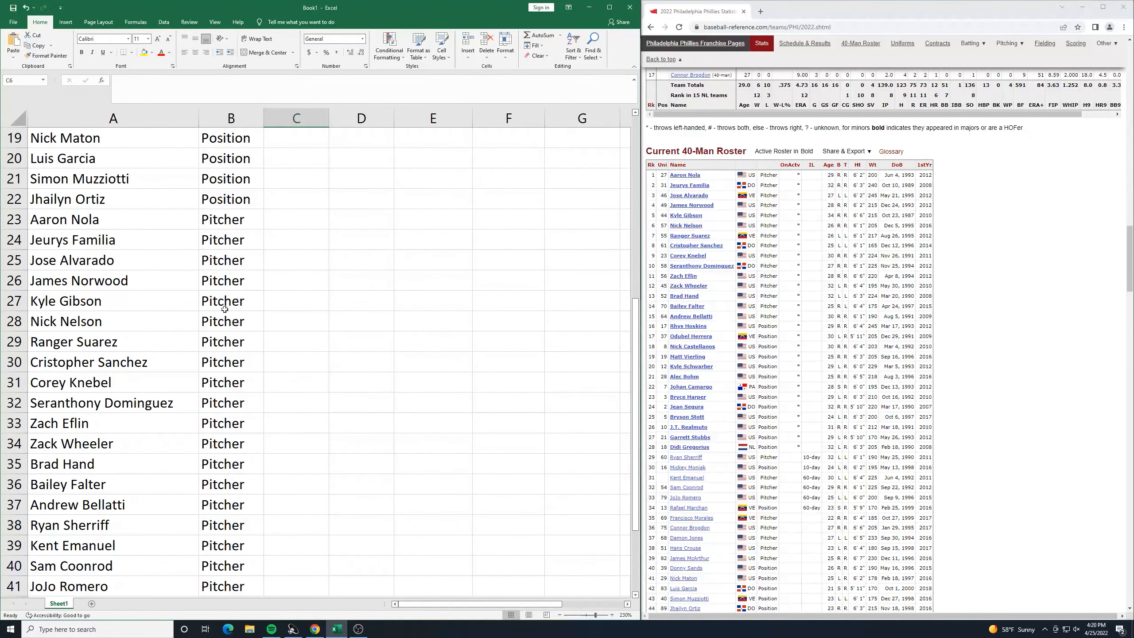
{"action": "scroll", "coordinate": [239, 253], "scroll_direction": "up", "scroll_amount": 6}
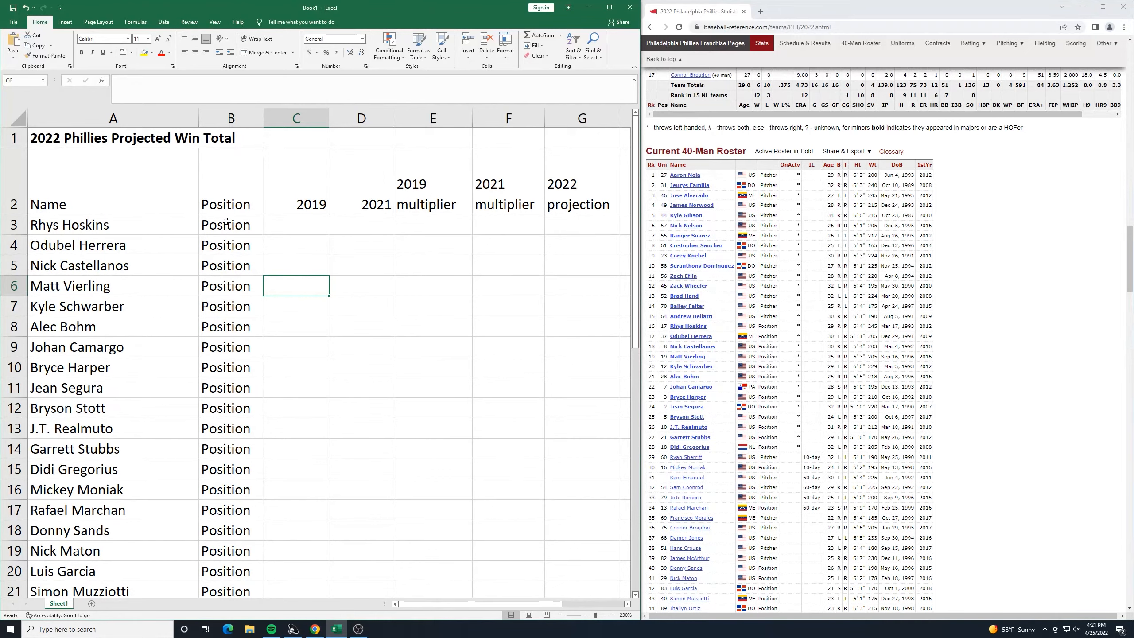
Step: Move the block of pitcher names and positions down three rows so that it starts at A26
{"action": "scroll", "coordinate": [231, 173], "scroll_direction": "down", "scroll_amount": 5}
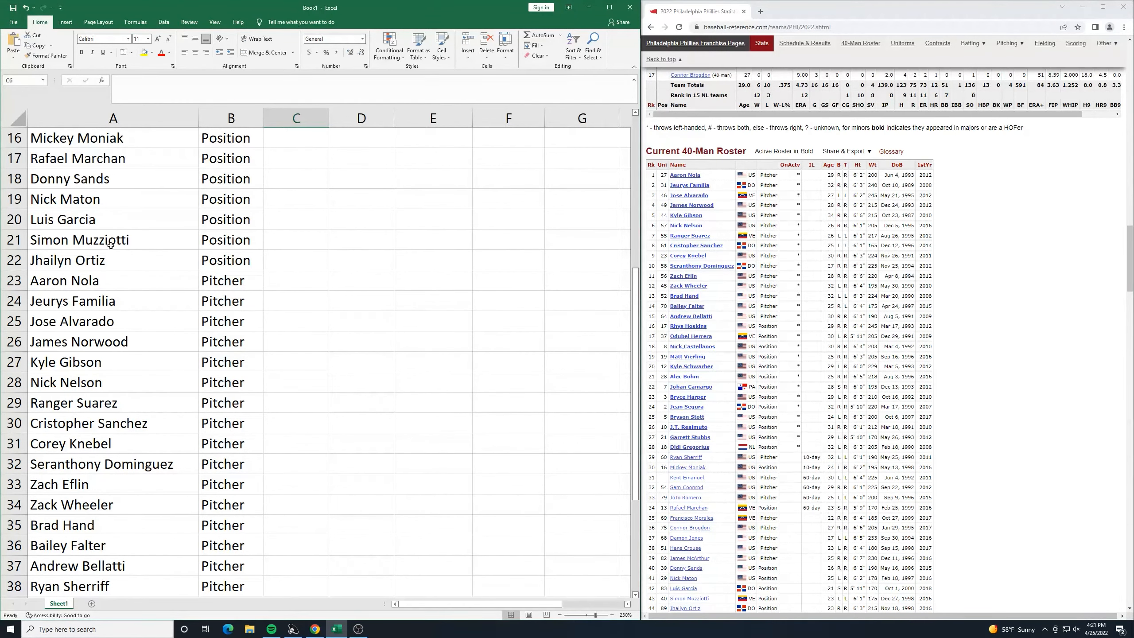
{"action": "scroll", "coordinate": [139, 297], "scroll_direction": "down", "scroll_amount": 1}
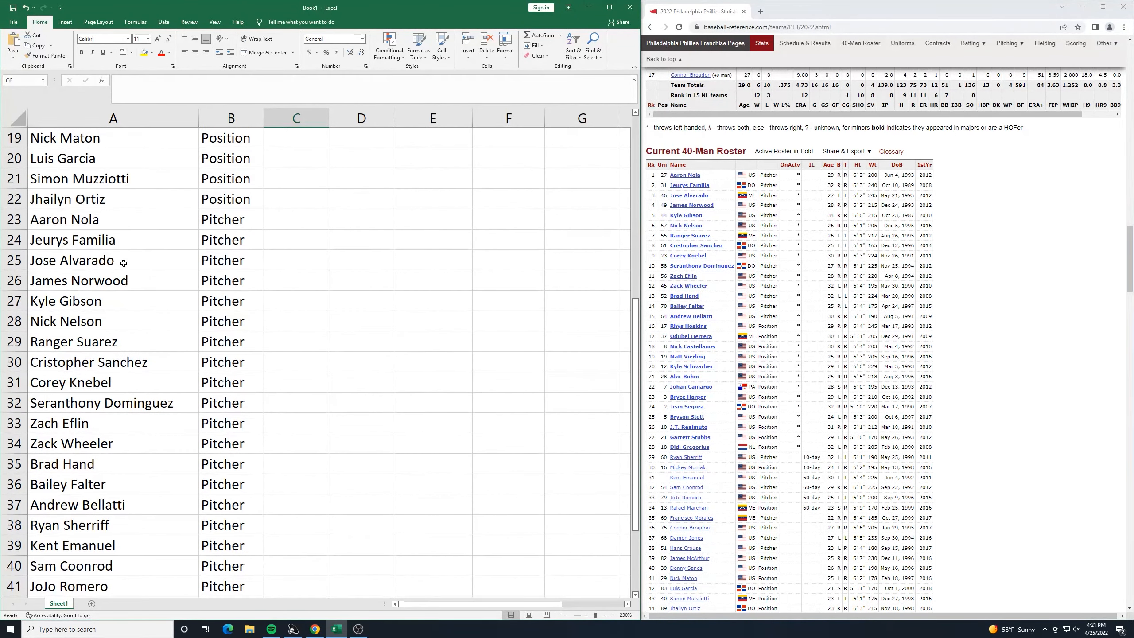
{"action": "left_click_drag", "start_coordinate": [70, 224], "coordinate": [222, 563]}
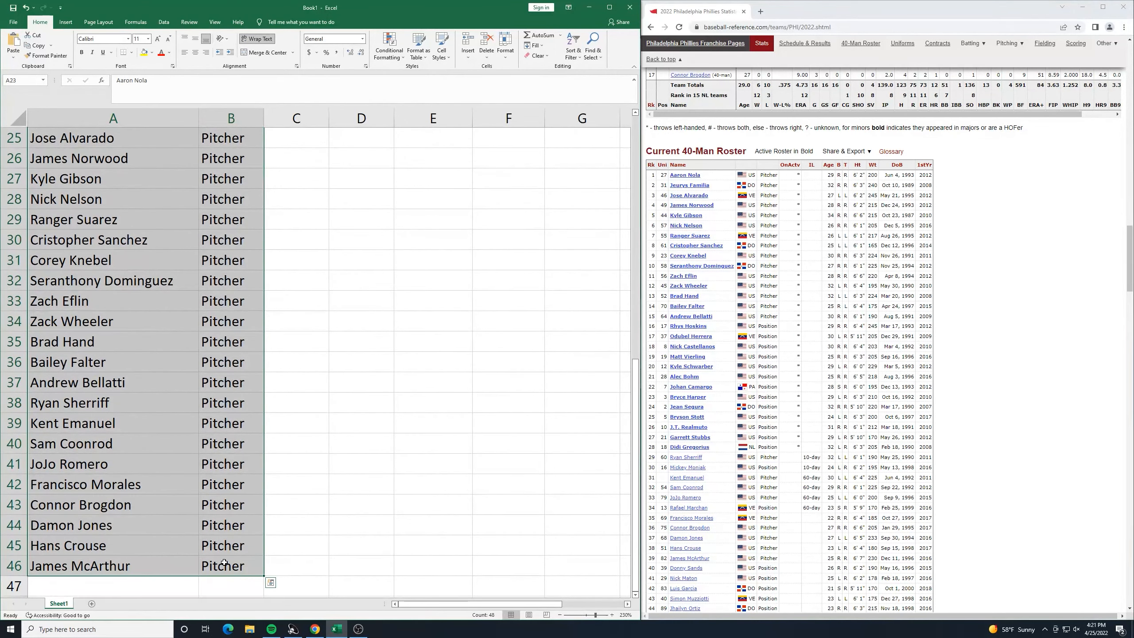
{"action": "scroll", "coordinate": [344, 315], "scroll_direction": "up", "scroll_amount": 4}
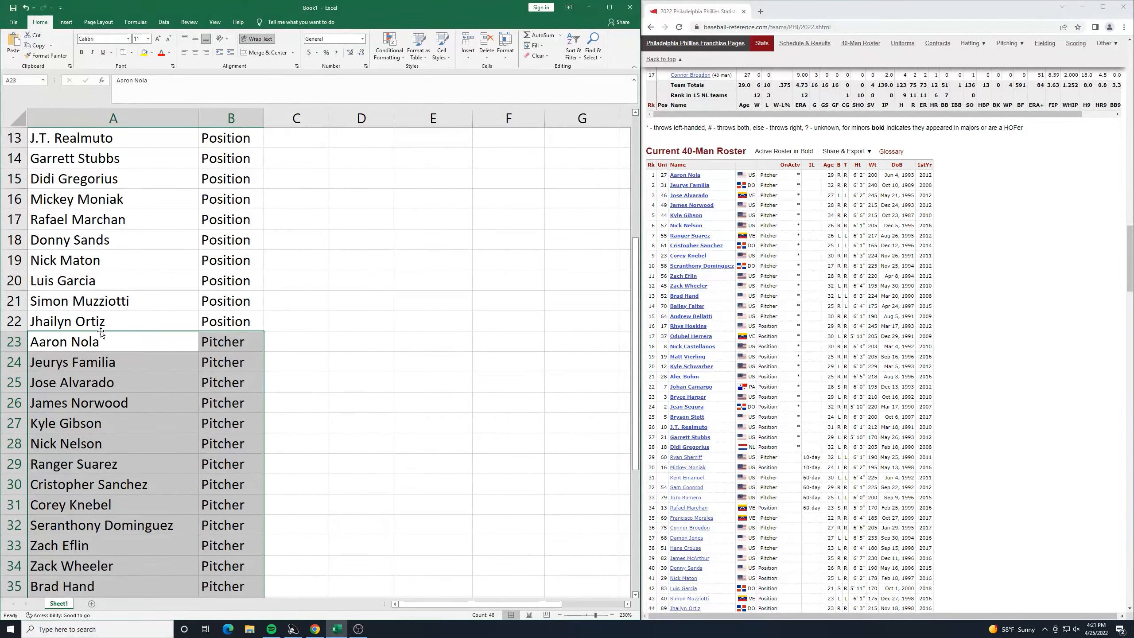
{"action": "left_click_drag", "start_coordinate": [101, 333], "coordinate": [81, 384]}
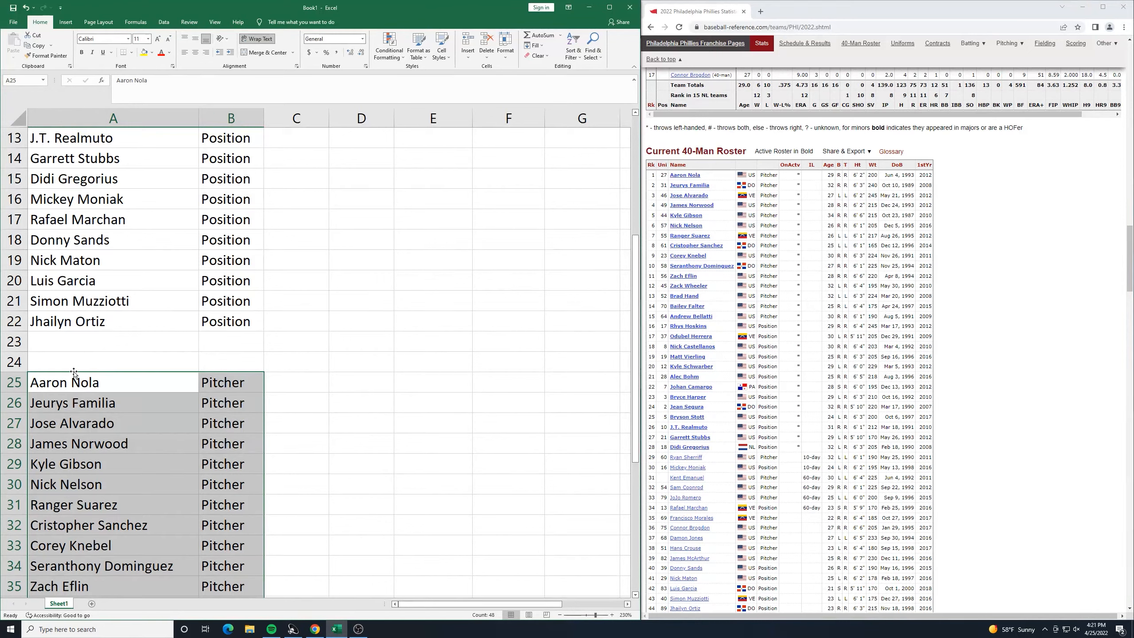
{"action": "left_click_drag", "start_coordinate": [73, 372], "coordinate": [65, 402]}
{"action": "left_click", "coordinate": [339, 422]}
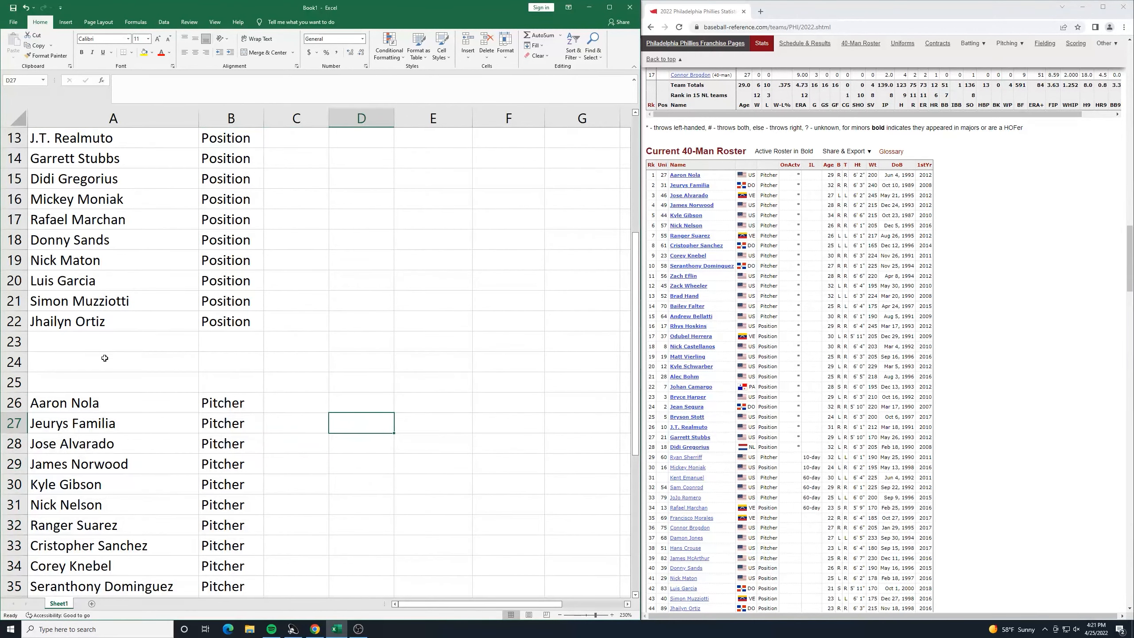
Step: Enter the headers Name and Position in A25:B25 above the pitchers and make them bold
{"action": "scroll", "coordinate": [104, 357], "scroll_direction": "up", "scroll_amount": 4}
{"action": "scroll", "coordinate": [118, 358], "scroll_direction": "down", "scroll_amount": 5}
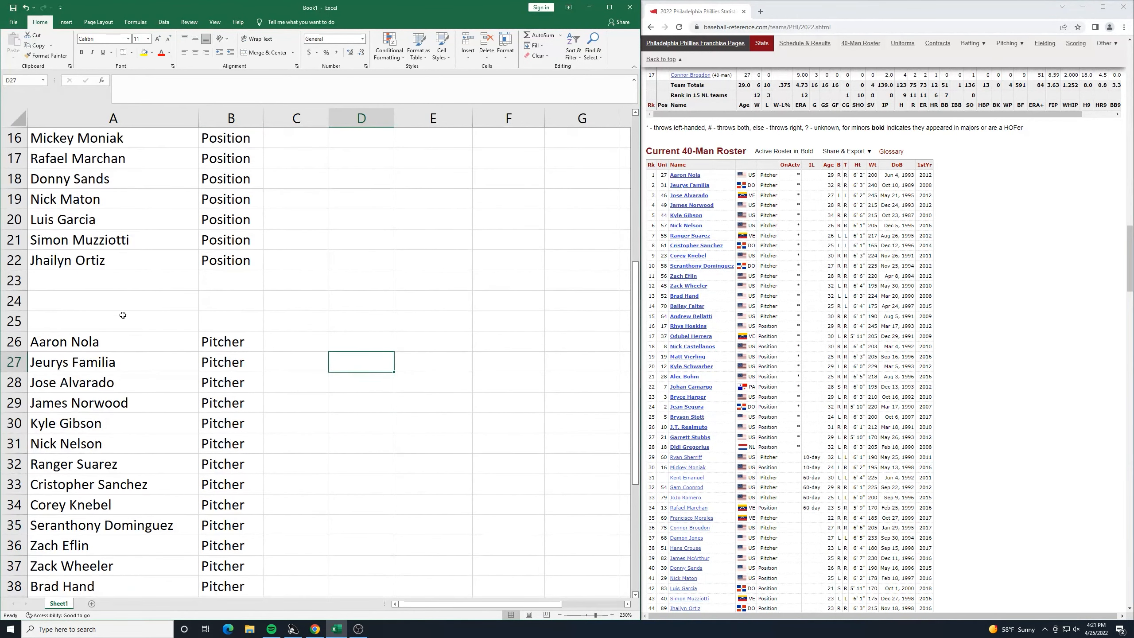
{"action": "left_click", "coordinate": [98, 322]}
{"action": "type", "text": "Name"}
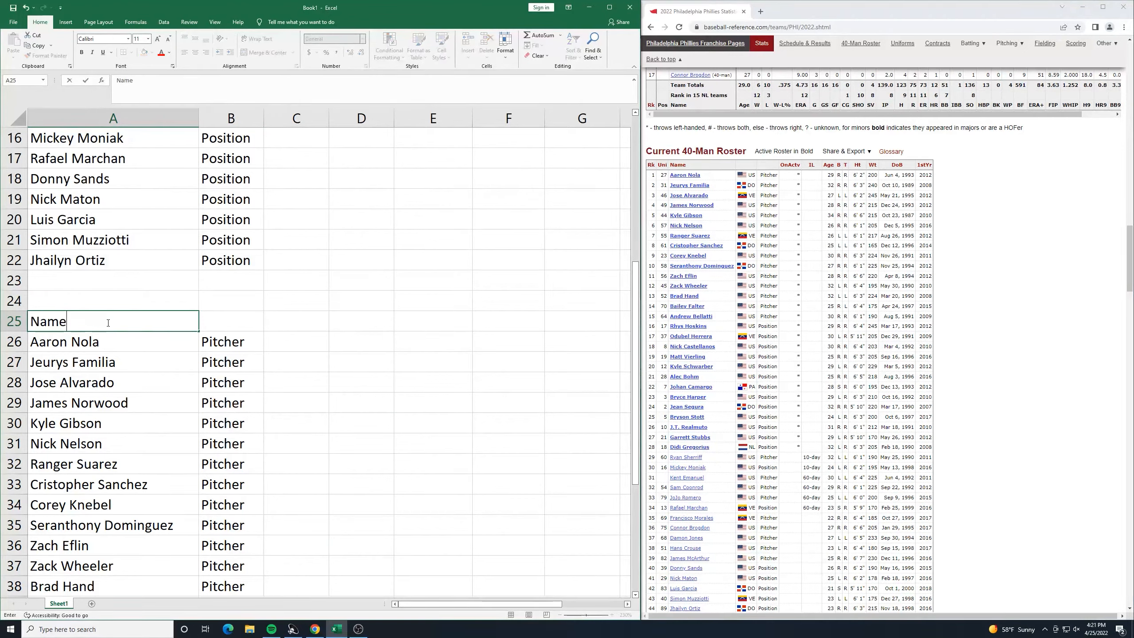
{"action": "key", "text": "Tab"}
{"action": "type", "text": "Position"}
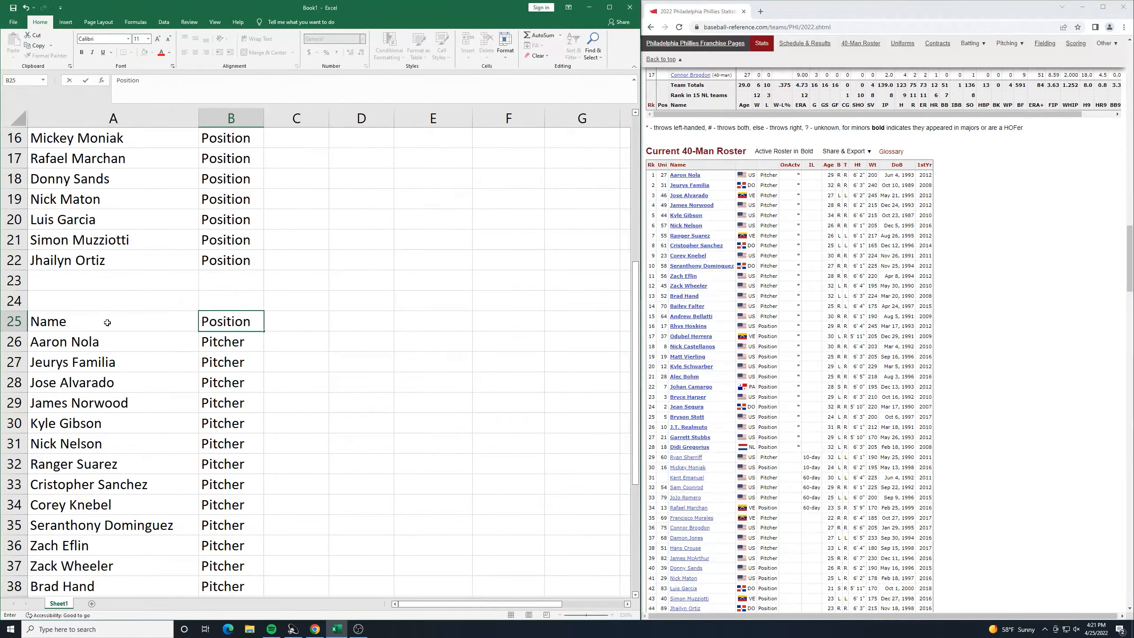
{"action": "key", "text": "Return"}
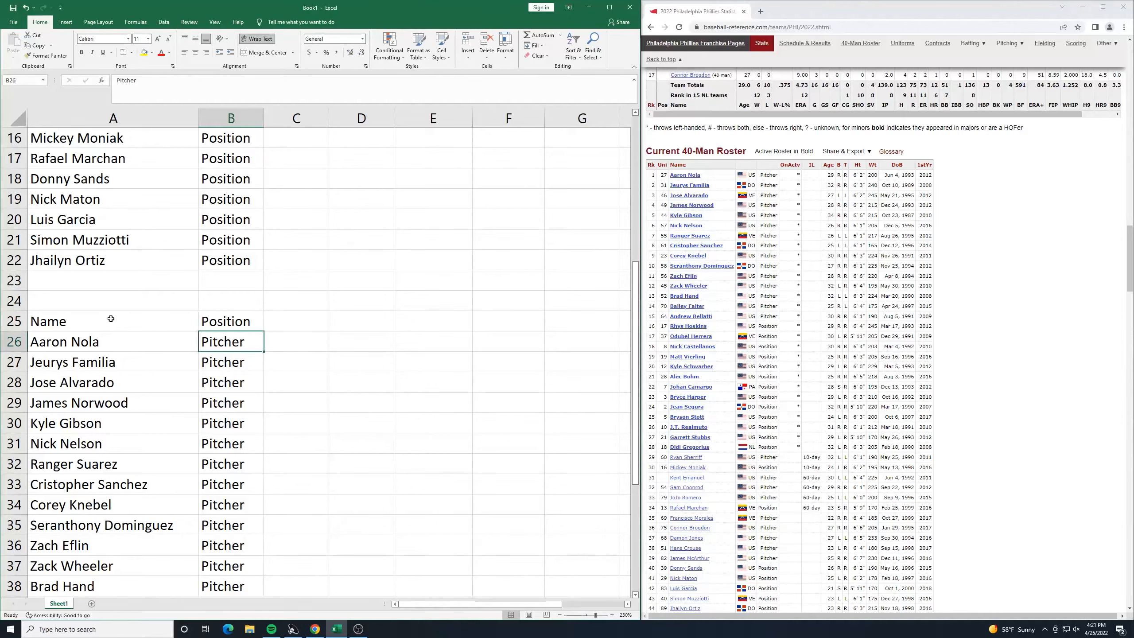
{"action": "left_click_drag", "start_coordinate": [56, 325], "coordinate": [206, 318]}
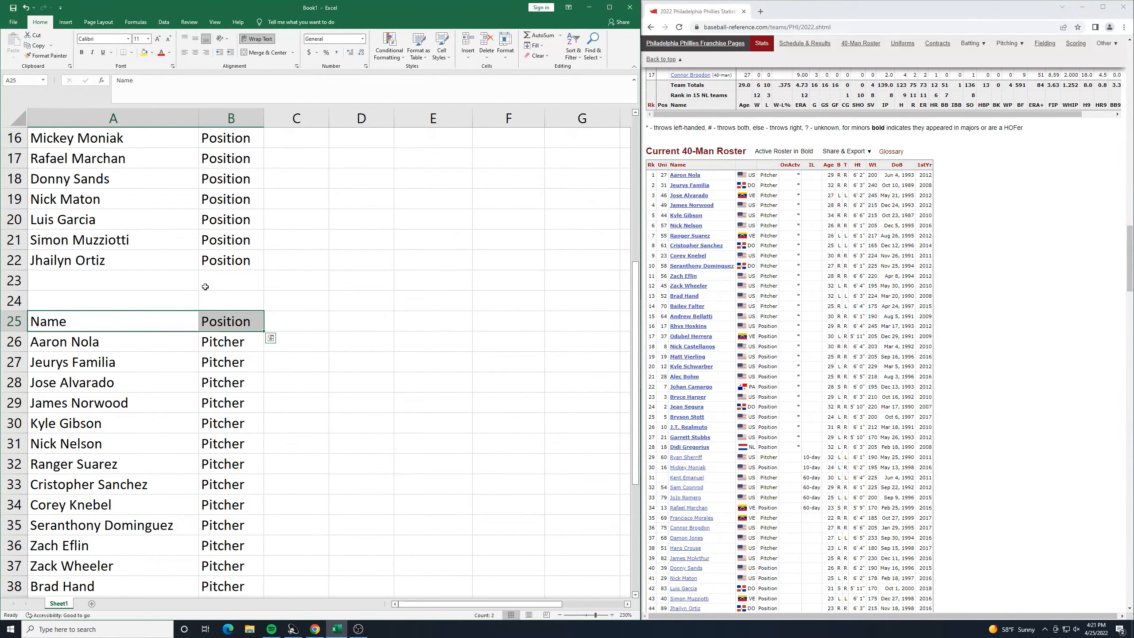
{"action": "left_click", "coordinate": [81, 52]}
Step: Make the row 2 headers from Name through Projected Wins (A2:K2) bold
{"action": "scroll", "coordinate": [306, 327], "scroll_direction": "up", "scroll_amount": 5}
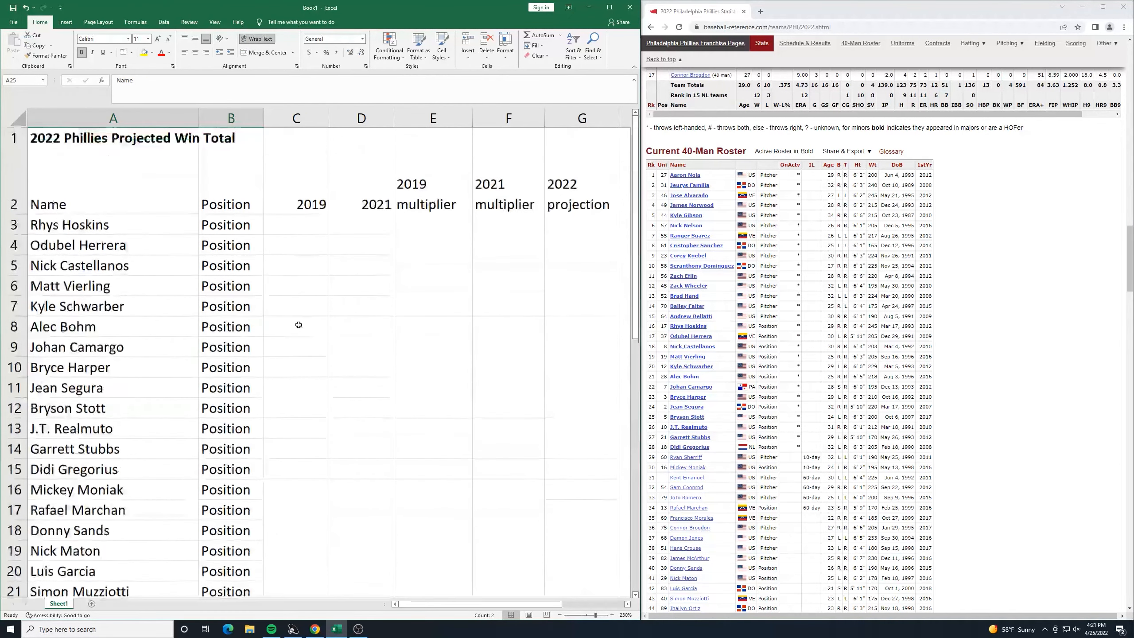
{"action": "left_click", "coordinate": [223, 208]}
{"action": "left_click_drag", "start_coordinate": [152, 196], "coordinate": [518, 192]}
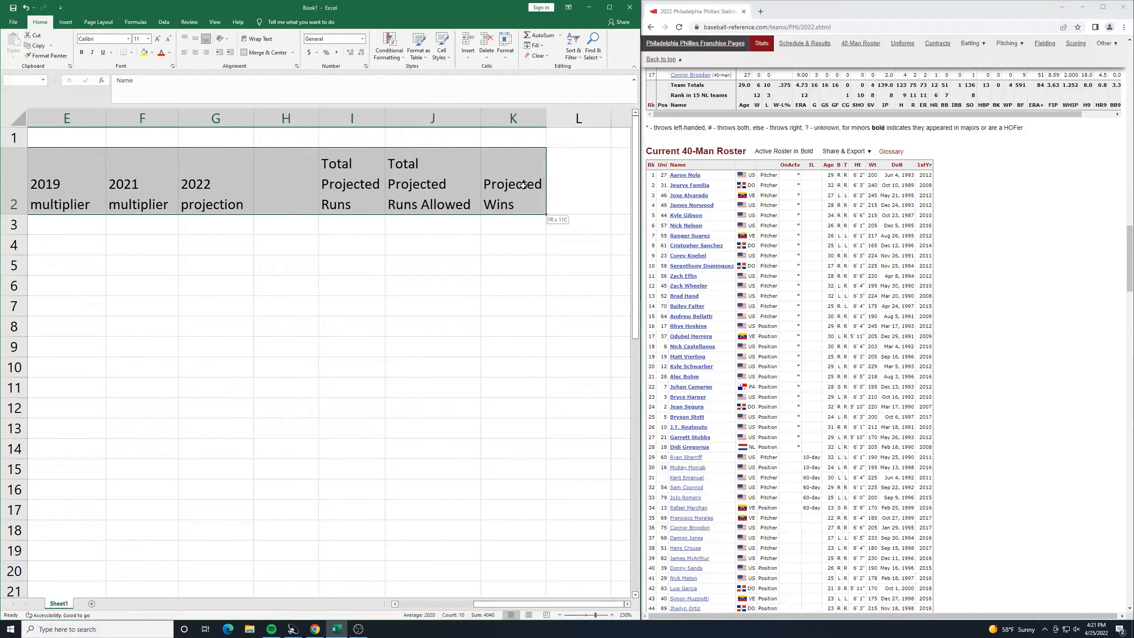
{"action": "left_click", "coordinate": [81, 52]}
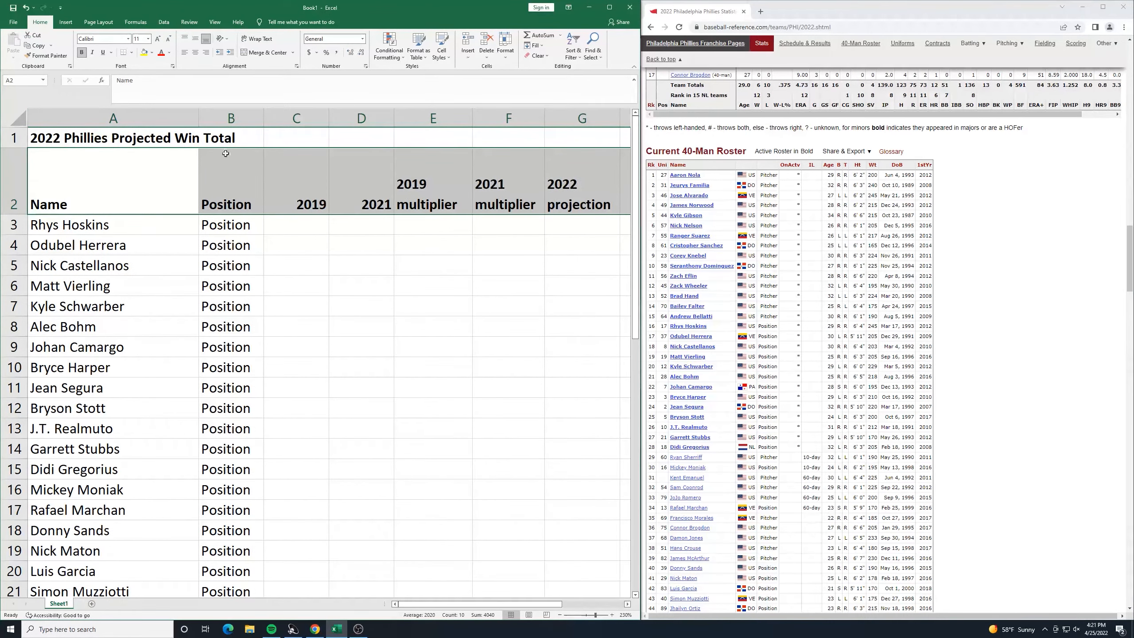
Step: Sort the Current 40-Man Roster on the Phillies page by position so that the position players come before the pitchers
{"action": "left_click", "coordinate": [333, 308]}
{"action": "scroll", "coordinate": [374, 230], "scroll_direction": "down", "scroll_amount": 5}
{"action": "scroll", "coordinate": [374, 229], "scroll_direction": "down", "scroll_amount": 4}
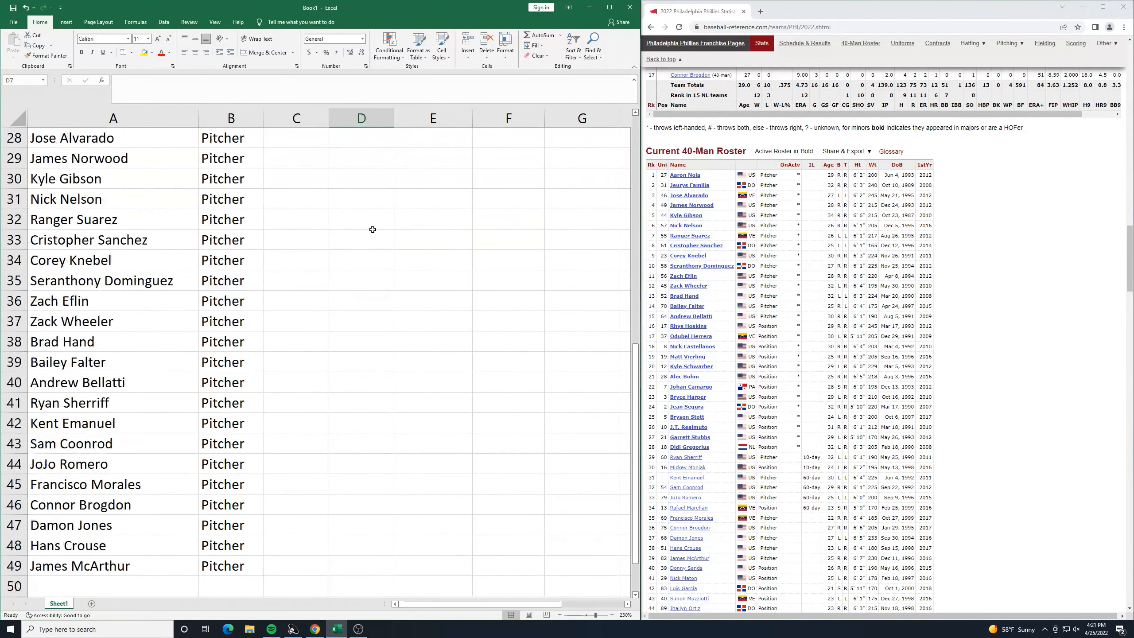
{"action": "scroll", "coordinate": [372, 227], "scroll_direction": "up", "scroll_amount": 2}
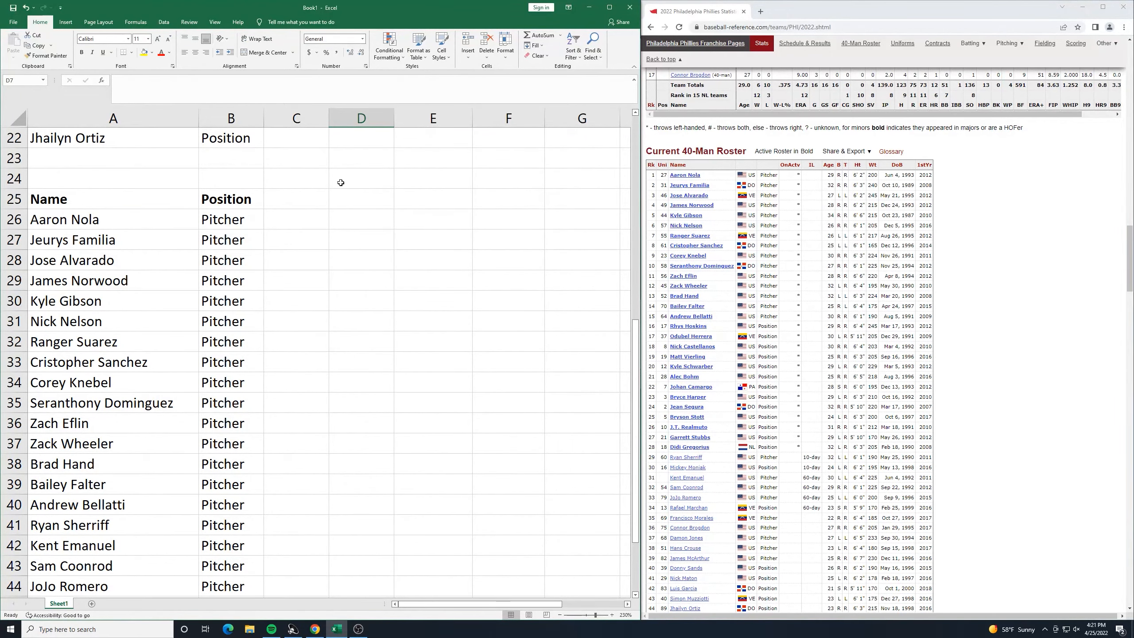
{"action": "scroll", "coordinate": [342, 178], "scroll_direction": "up", "scroll_amount": 7}
{"action": "scroll", "coordinate": [354, 171], "scroll_direction": "down", "scroll_amount": 1}
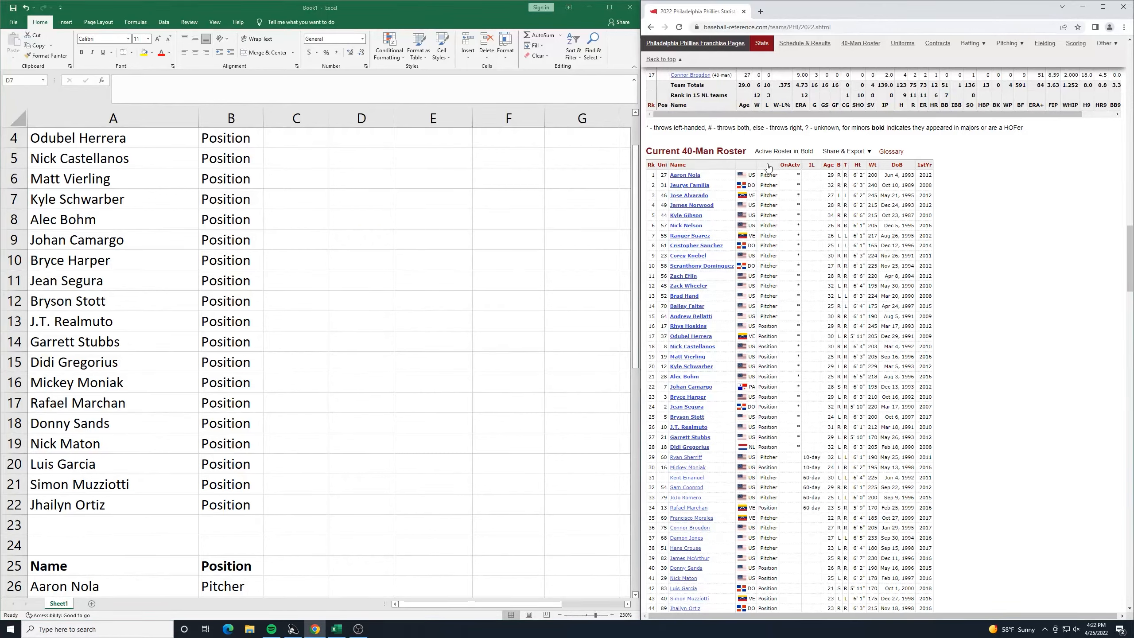
{"action": "left_click", "coordinate": [768, 168]}
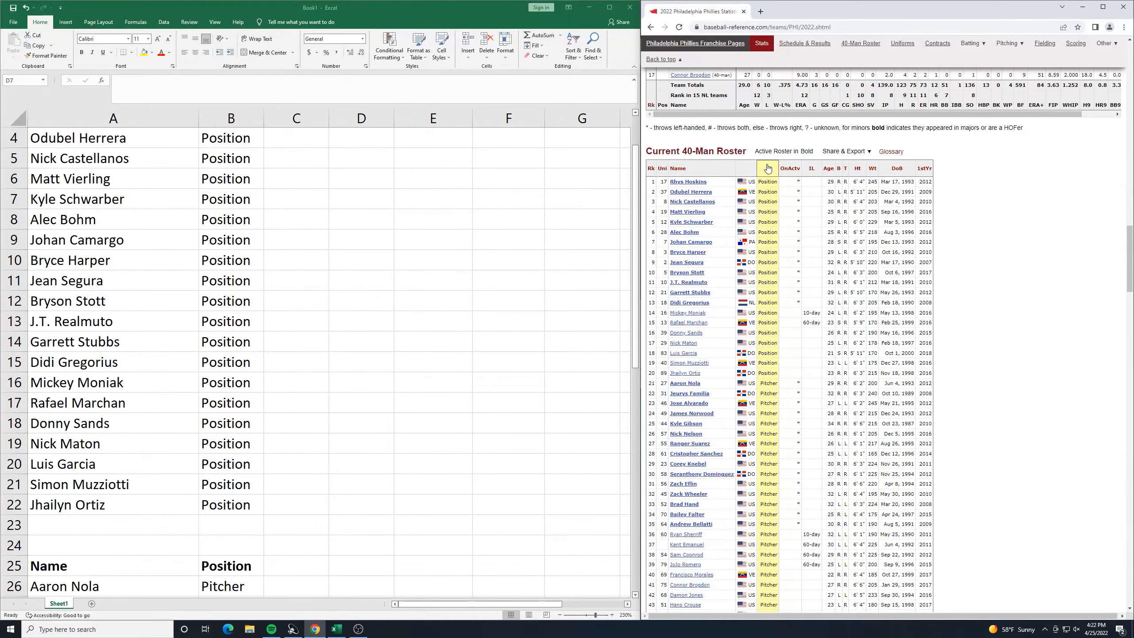
Step: Review the worksheet's position player table with its projection headers and the pitcher table below it against the sorted roster
{"action": "scroll", "coordinate": [317, 251], "scroll_direction": "up", "scroll_amount": 1}
{"action": "scroll", "coordinate": [317, 250], "scroll_direction": "up", "scroll_amount": 1}
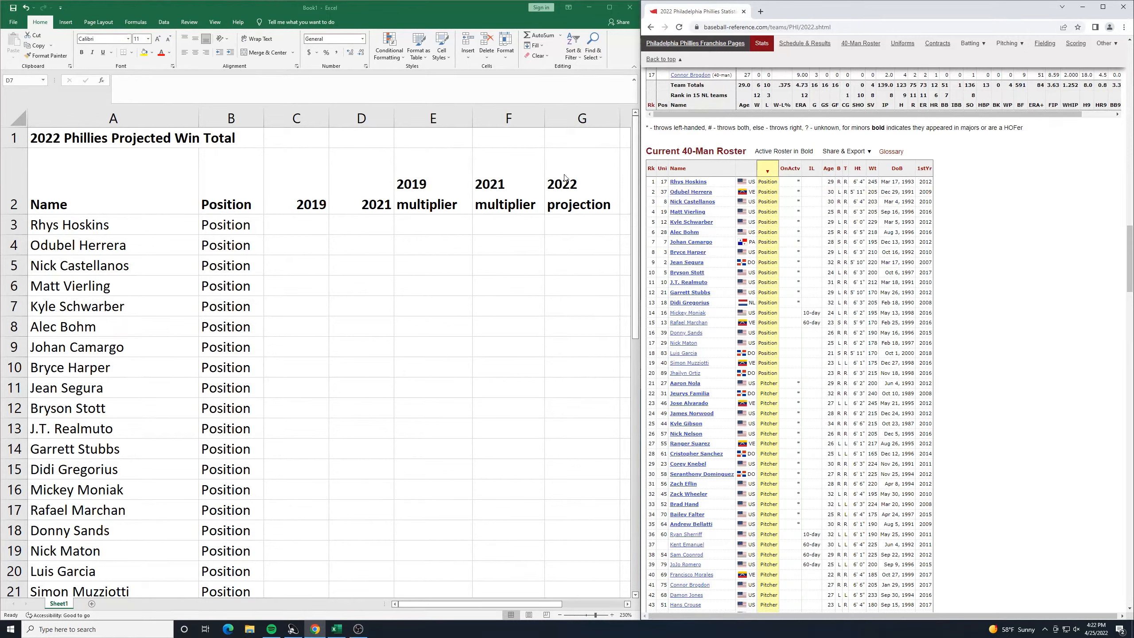
{"action": "scroll", "coordinate": [277, 235], "scroll_direction": "down", "scroll_amount": 2}
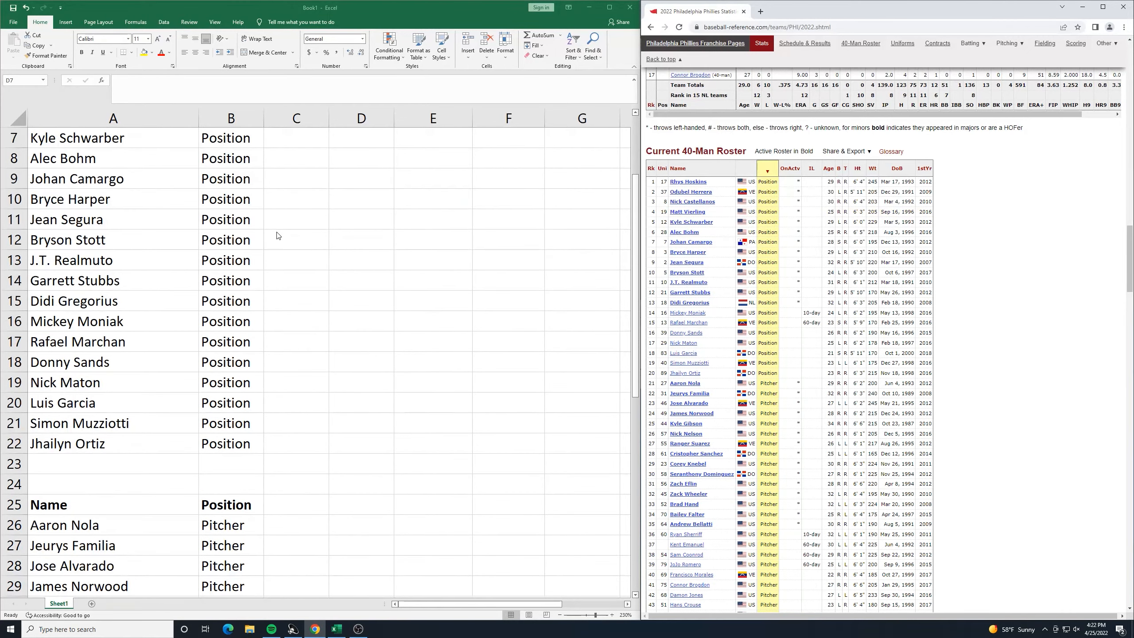
{"action": "scroll", "coordinate": [780, 327], "scroll_direction": "down", "scroll_amount": 1}
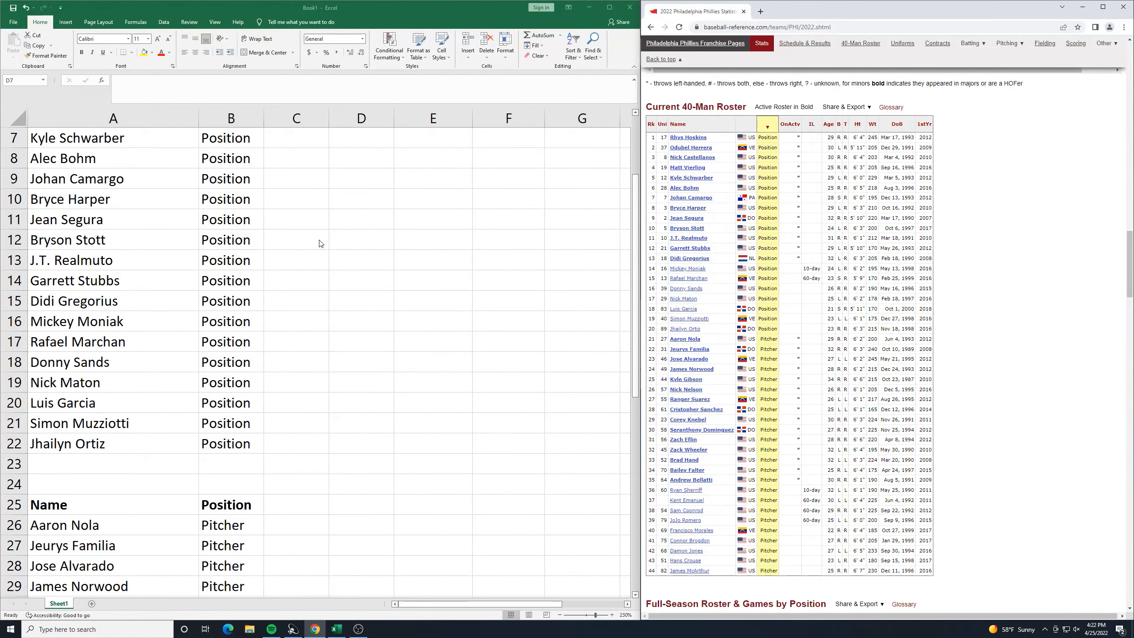
{"action": "scroll", "coordinate": [320, 243], "scroll_direction": "up", "scroll_amount": 2}
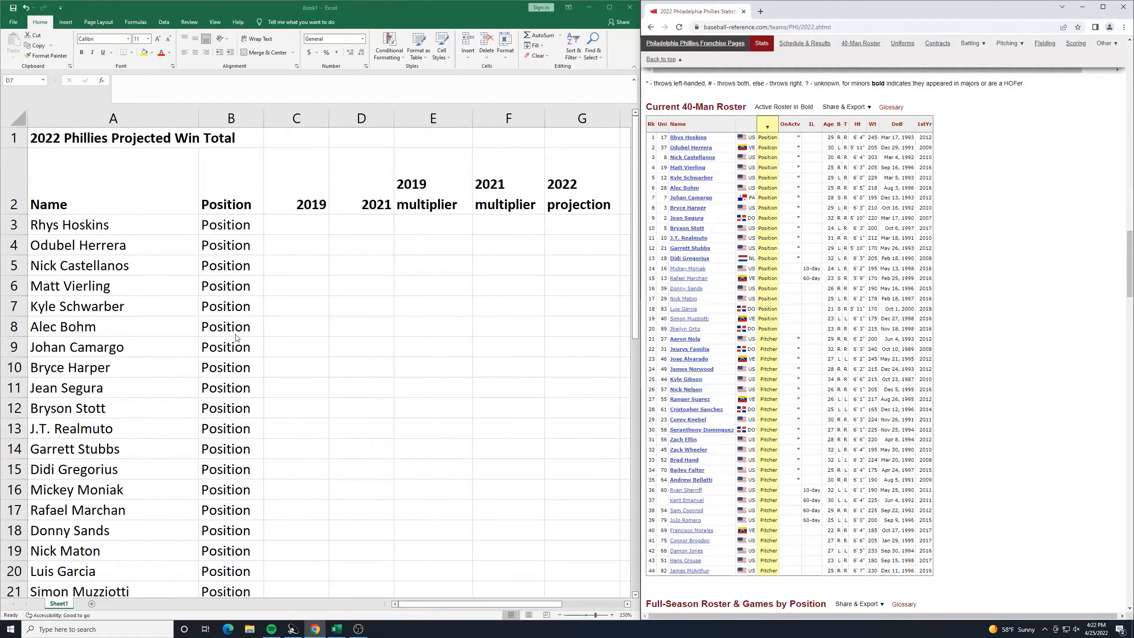
{"action": "scroll", "coordinate": [284, 333], "scroll_direction": "down", "scroll_amount": 1}
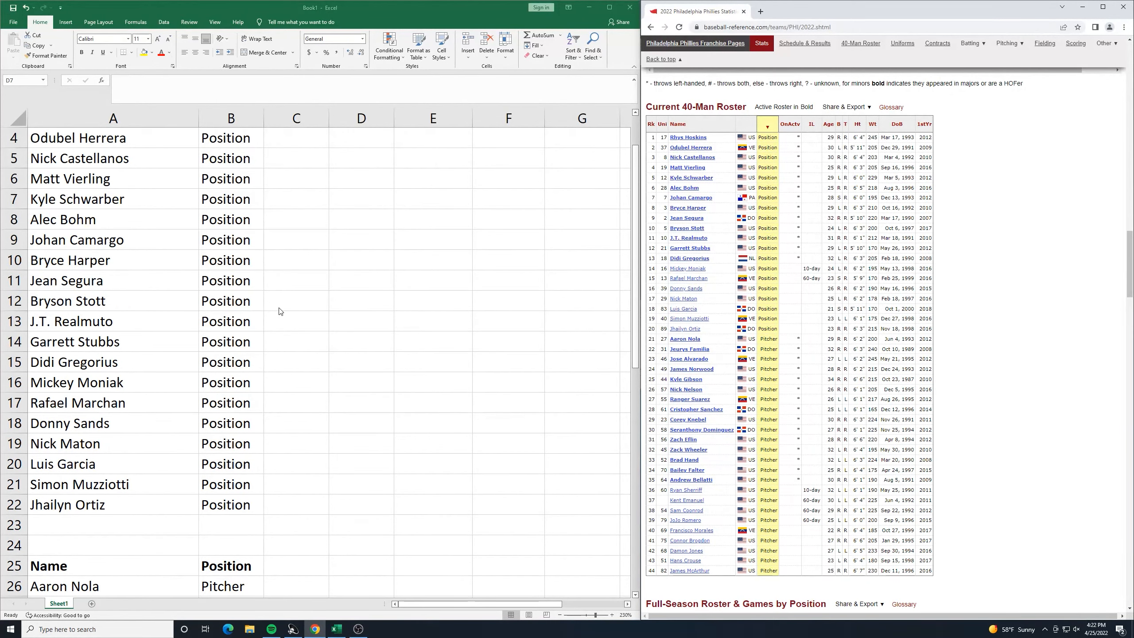
{"action": "scroll", "coordinate": [235, 277], "scroll_direction": "up", "scroll_amount": 1}
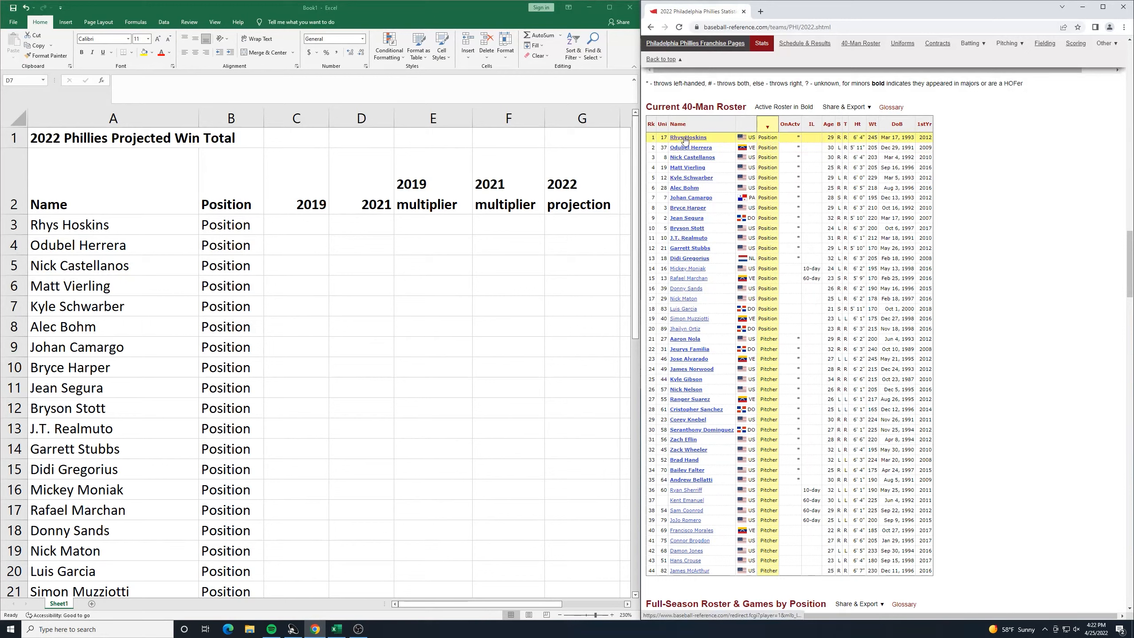
{"action": "scroll", "coordinate": [226, 357], "scroll_direction": "down", "scroll_amount": 1}
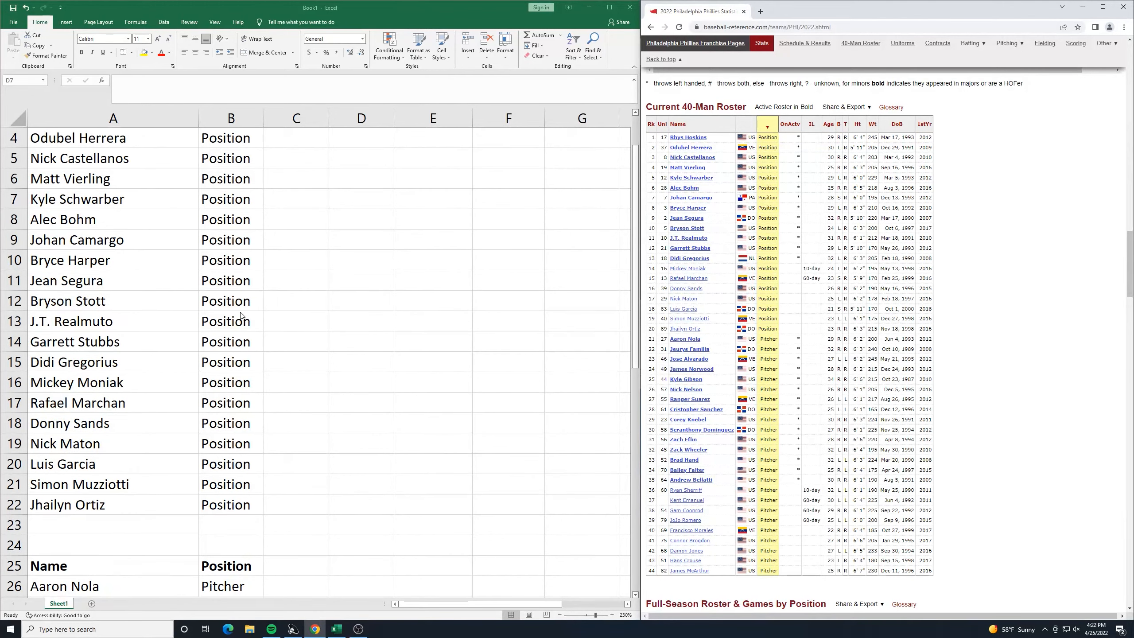
{"action": "scroll", "coordinate": [230, 344], "scroll_direction": "up", "scroll_amount": 1}
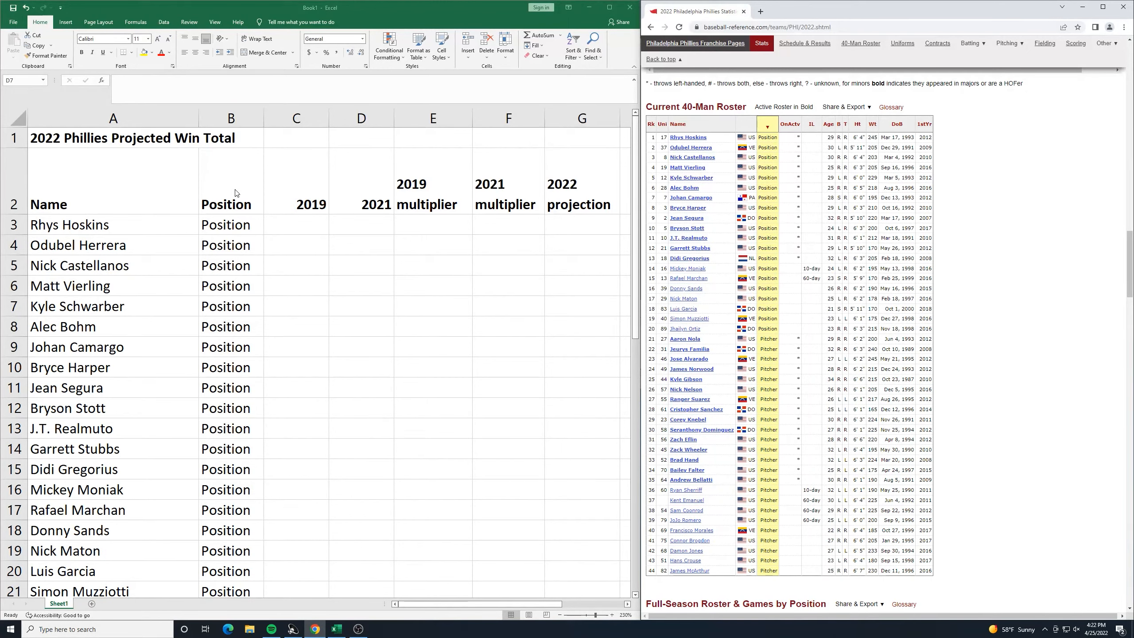
{"action": "scroll", "coordinate": [237, 193], "scroll_direction": "down", "scroll_amount": 1}
{"action": "scroll", "coordinate": [238, 191], "scroll_direction": "down", "scroll_amount": 4}
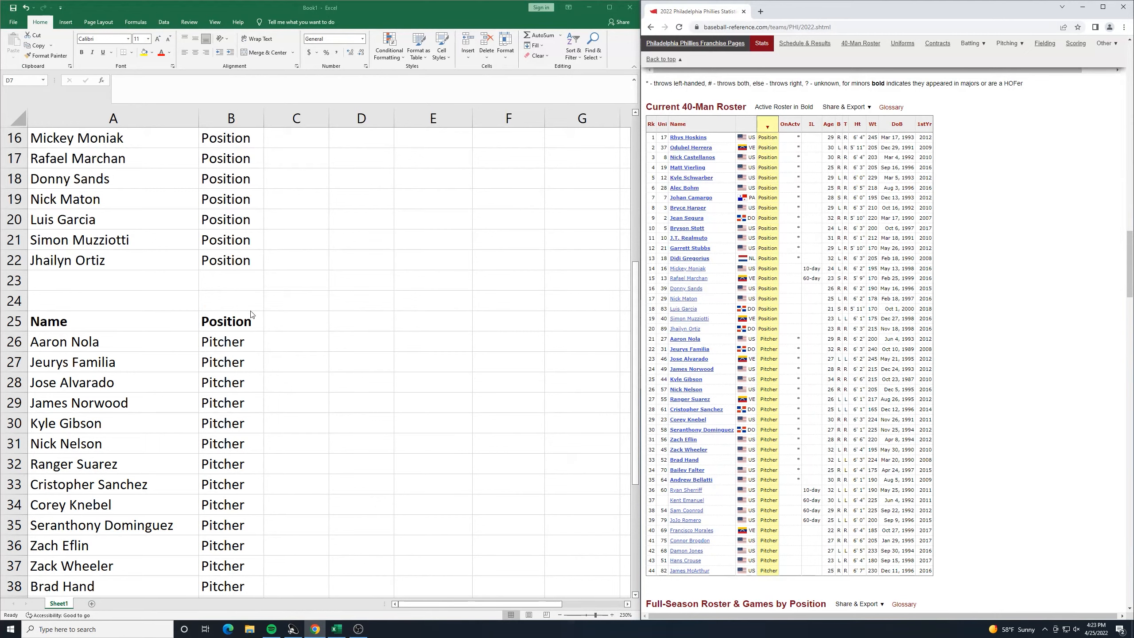
{"action": "scroll", "coordinate": [251, 314], "scroll_direction": "up", "scroll_amount": 5}
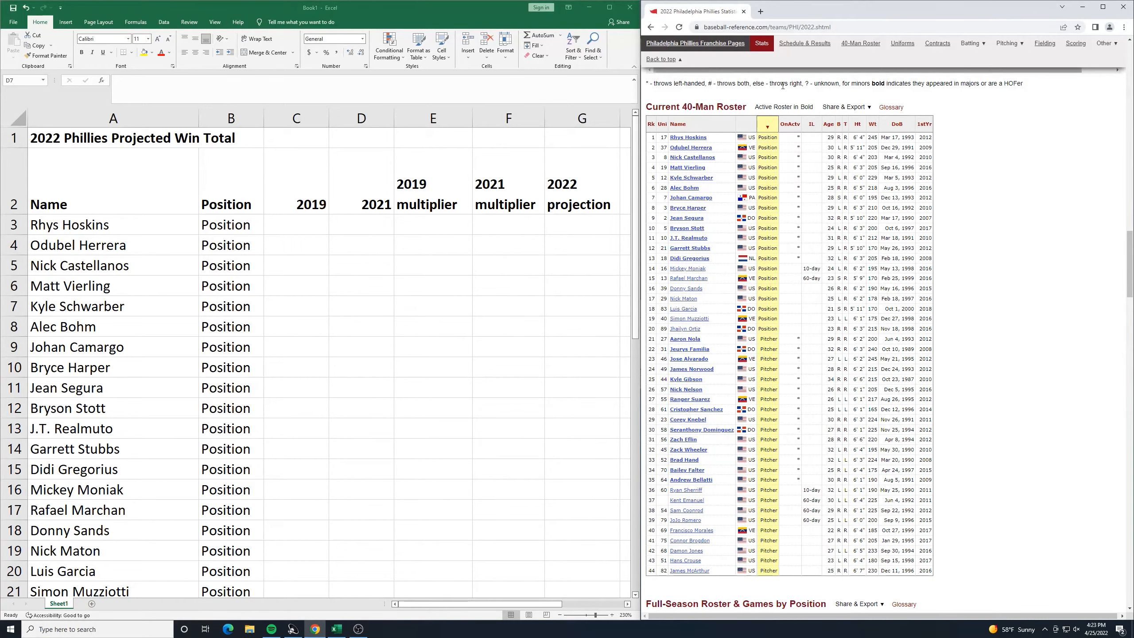
Step: Open Rhys Hoskins's Baseball Reference page and enter his runs scored in row 3: 86 for 2019 and 64 for 2021
{"action": "left_click", "coordinate": [684, 141]}
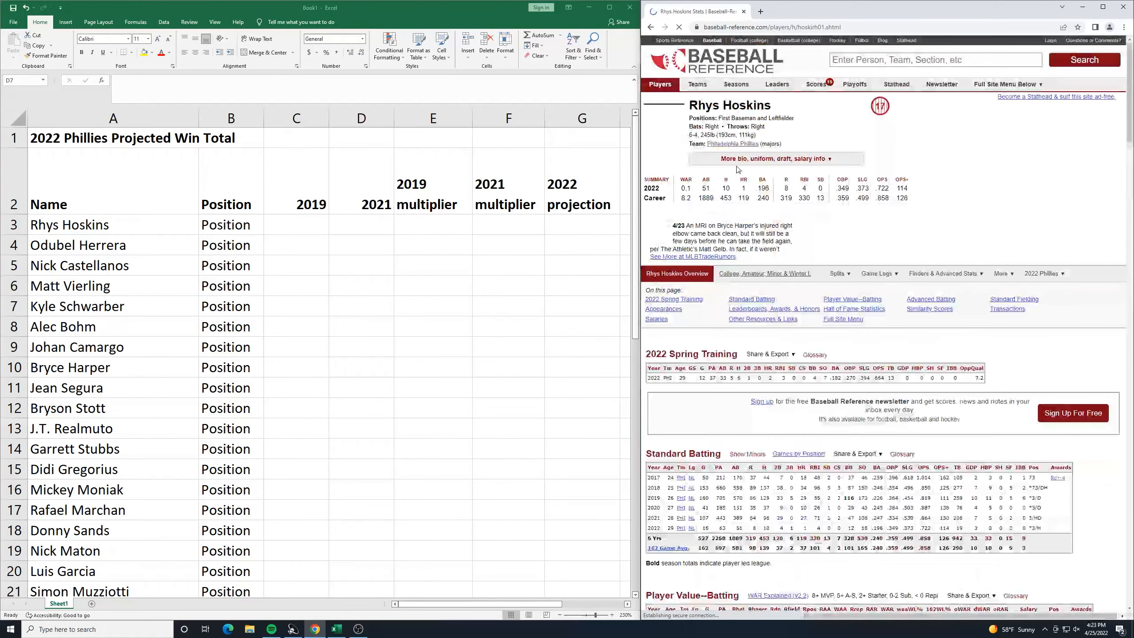
{"action": "scroll", "coordinate": [825, 240], "scroll_direction": "down", "scroll_amount": 3}
{"action": "scroll", "coordinate": [826, 240], "scroll_direction": "down", "scroll_amount": 2}
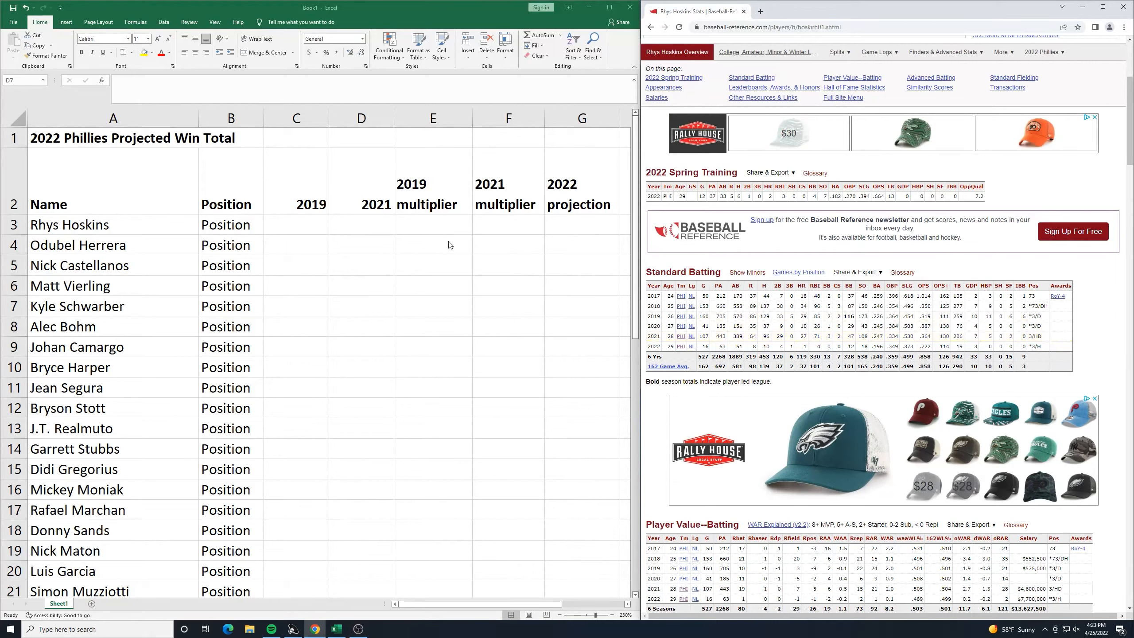
{"action": "left_click", "coordinate": [364, 227]}
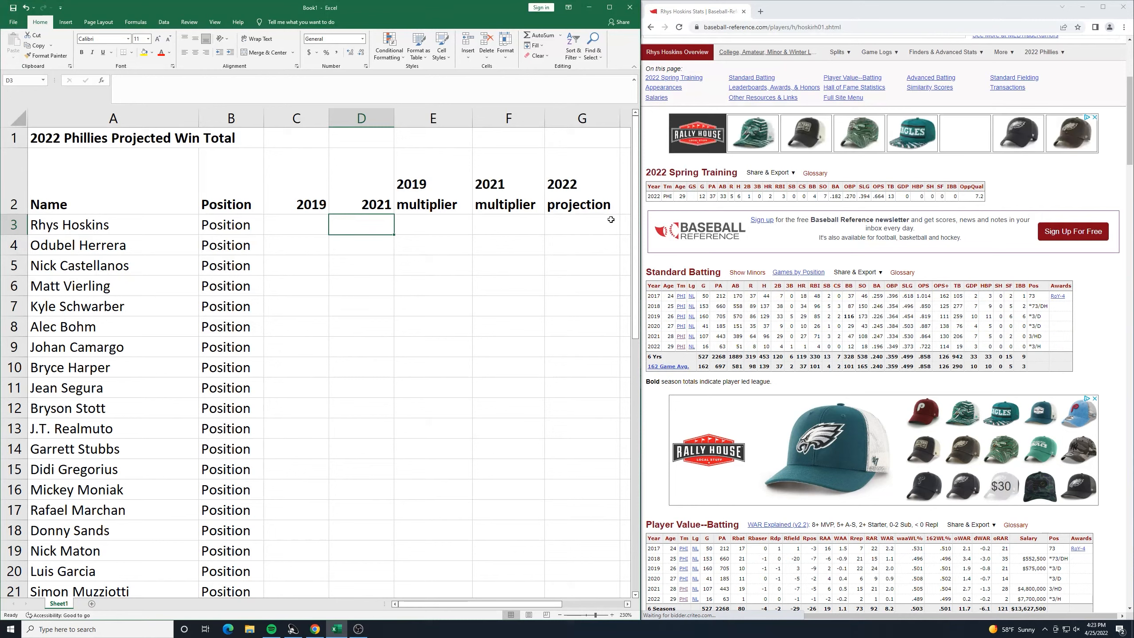
{"action": "type", "text": "64"}
{"action": "key", "text": "Left"}
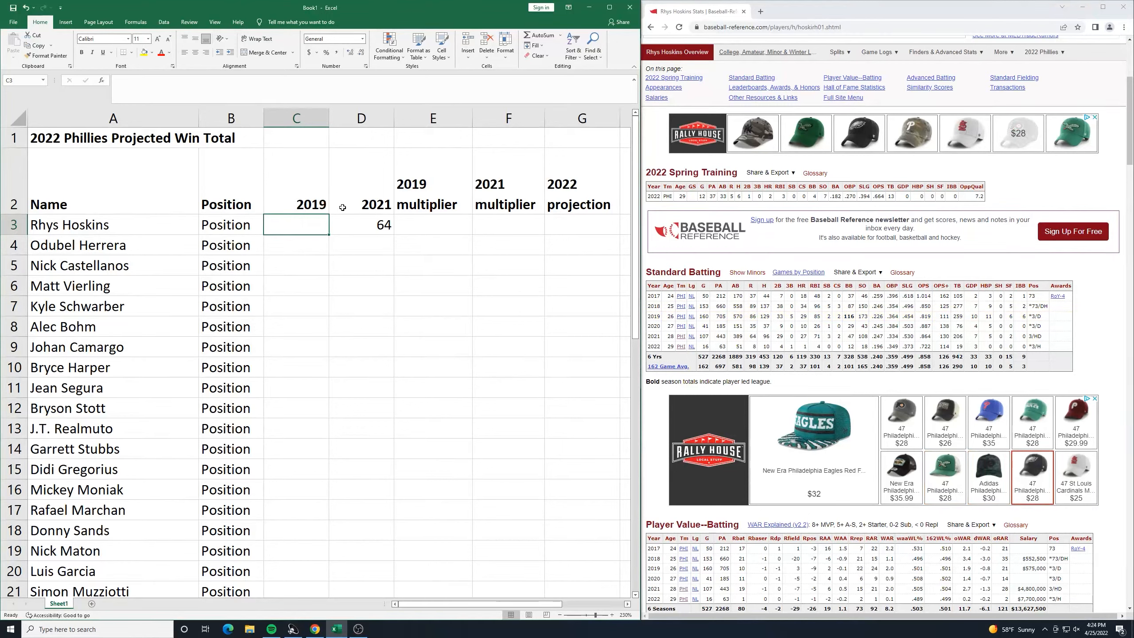
{"action": "type", "text": "86"}
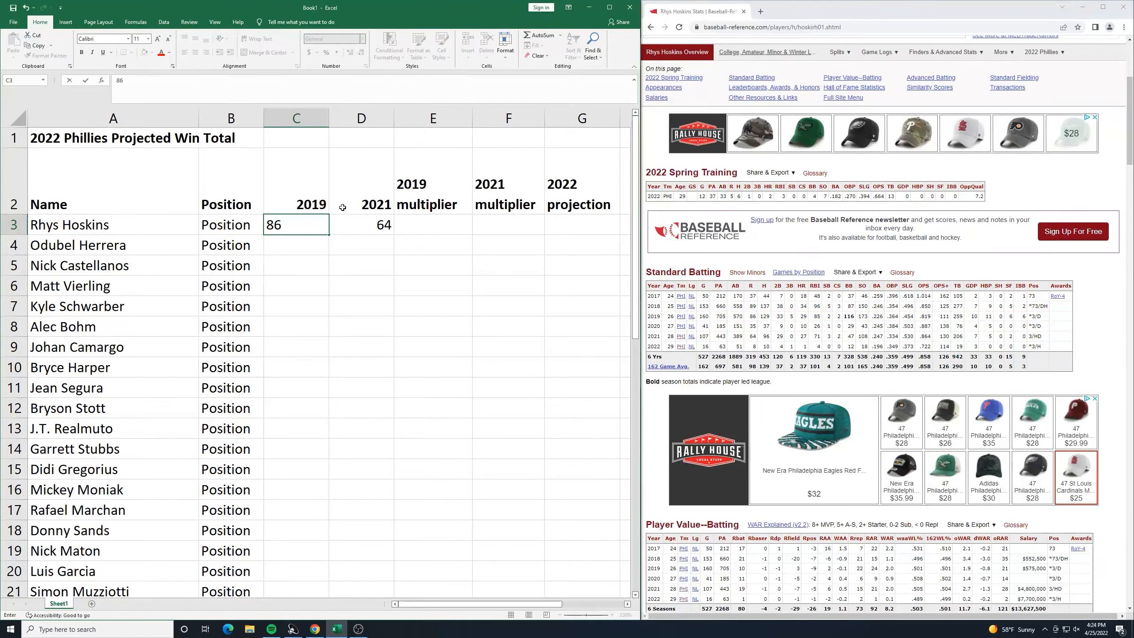
{"action": "key", "text": "Return"}
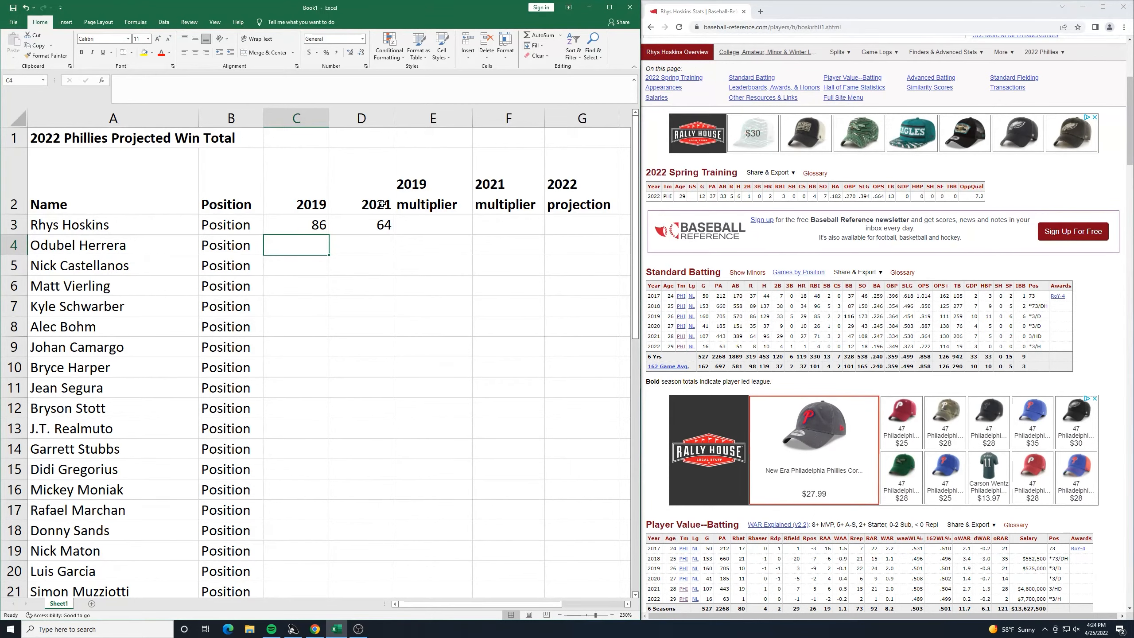
Step: Return to the Phillies team page and sort its Current 40-Man Roster by position again to reach the pitchers
{"action": "scroll", "coordinate": [342, 506], "scroll_direction": "down", "scroll_amount": 5}
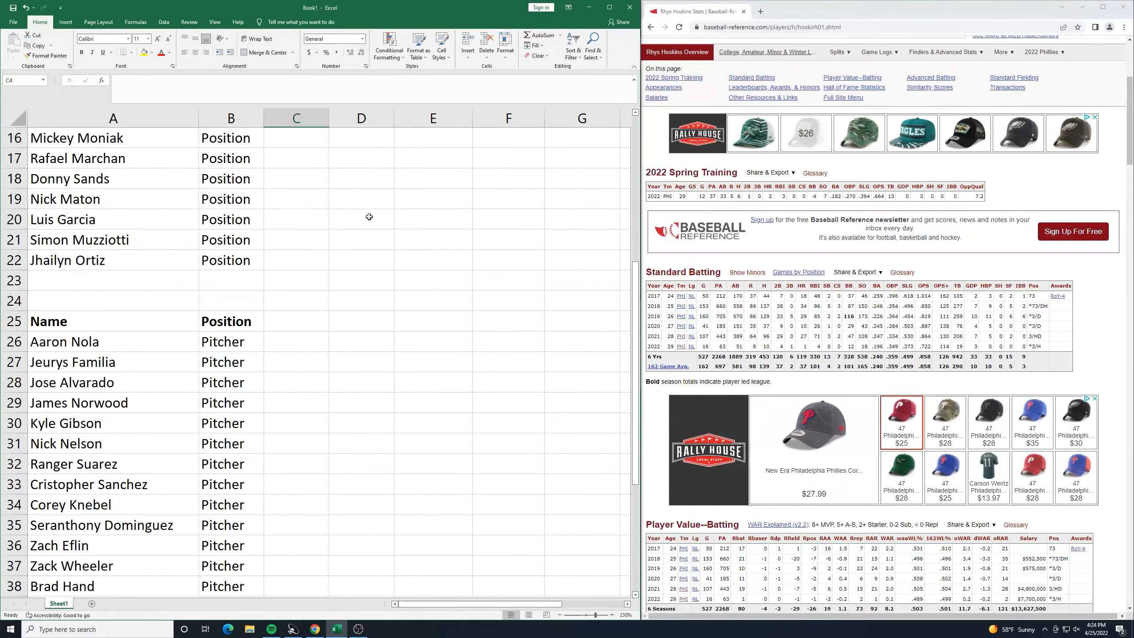
{"action": "scroll", "coordinate": [350, 217], "scroll_direction": "up", "scroll_amount": 5}
{"action": "scroll", "coordinate": [696, 448], "scroll_direction": "down", "scroll_amount": 4}
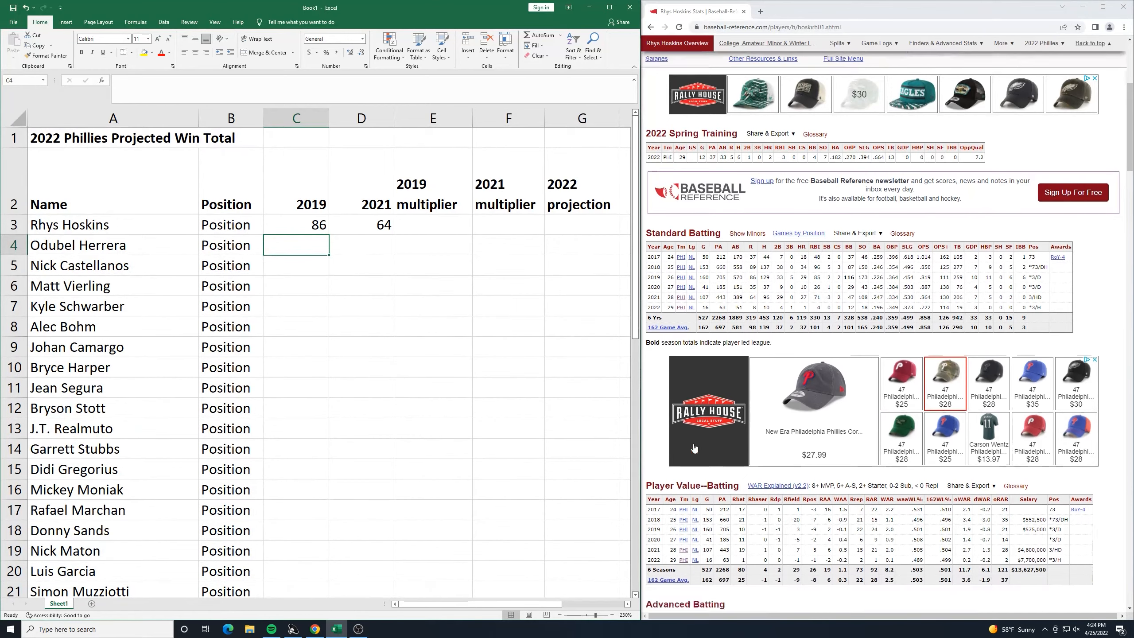
{"action": "left_click", "coordinate": [650, 27]}
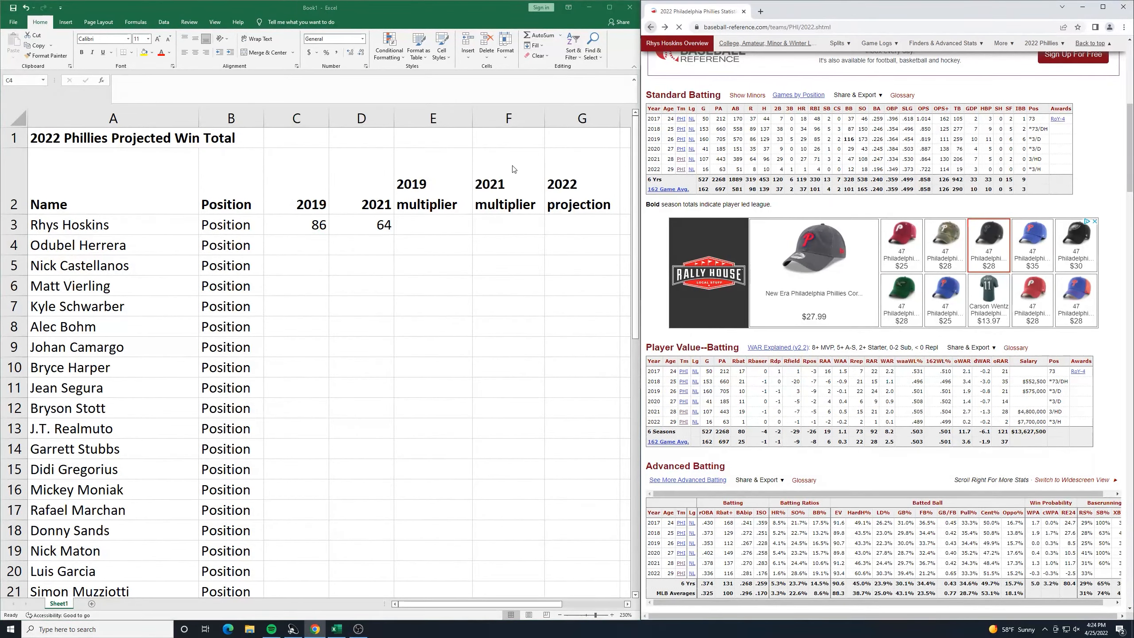
{"action": "scroll", "coordinate": [375, 279], "scroll_direction": "down", "scroll_amount": 5}
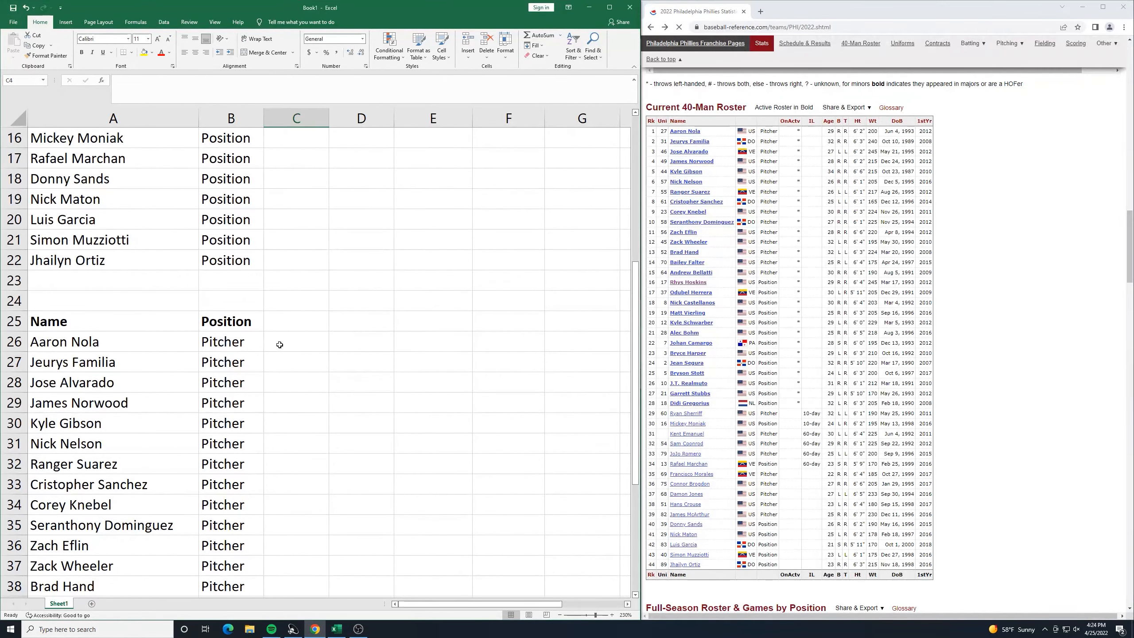
{"action": "left_click", "coordinate": [299, 342]}
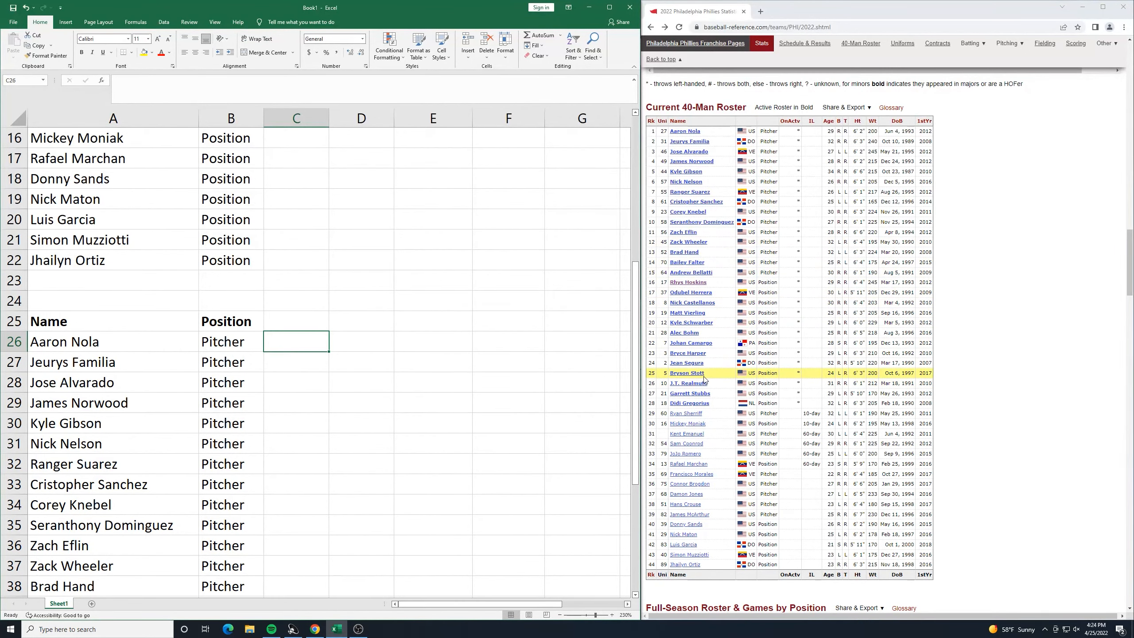
{"action": "scroll", "coordinate": [764, 219], "scroll_direction": "up", "scroll_amount": 2}
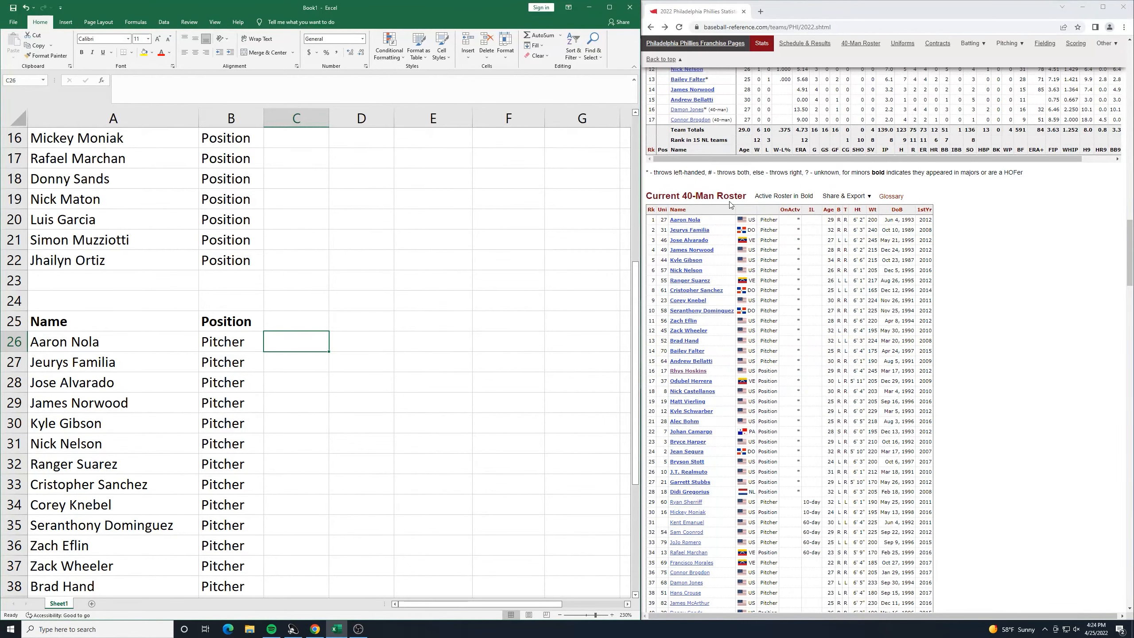
{"action": "scroll", "coordinate": [765, 218], "scroll_direction": "up", "scroll_amount": 4}
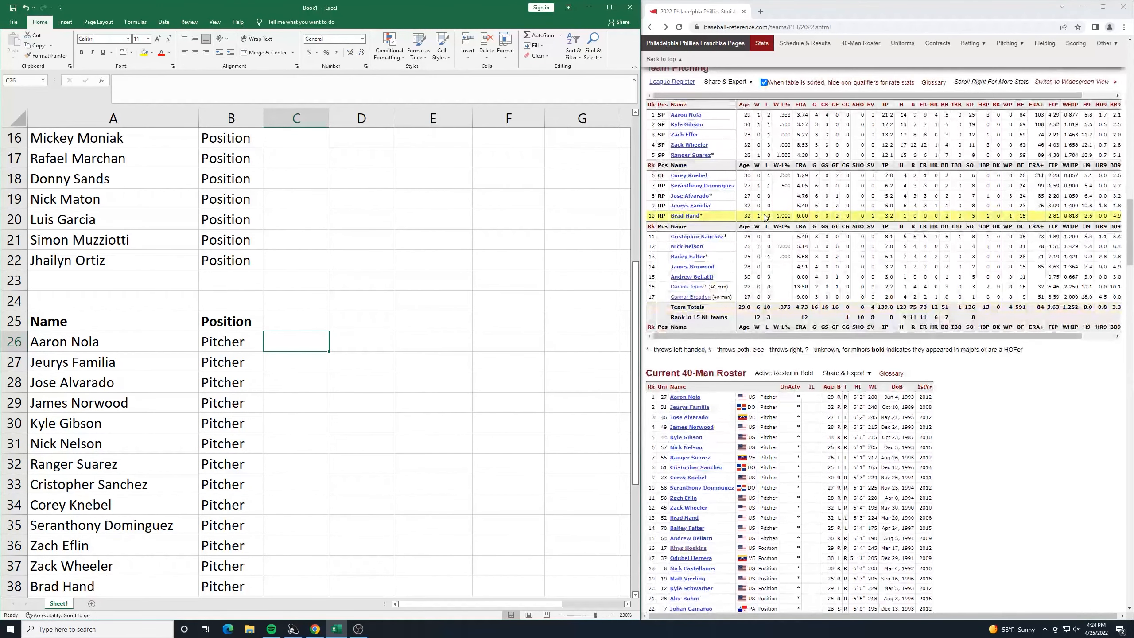
{"action": "scroll", "coordinate": [765, 217], "scroll_direction": "down", "scroll_amount": 1}
{"action": "left_click", "coordinate": [771, 344]}
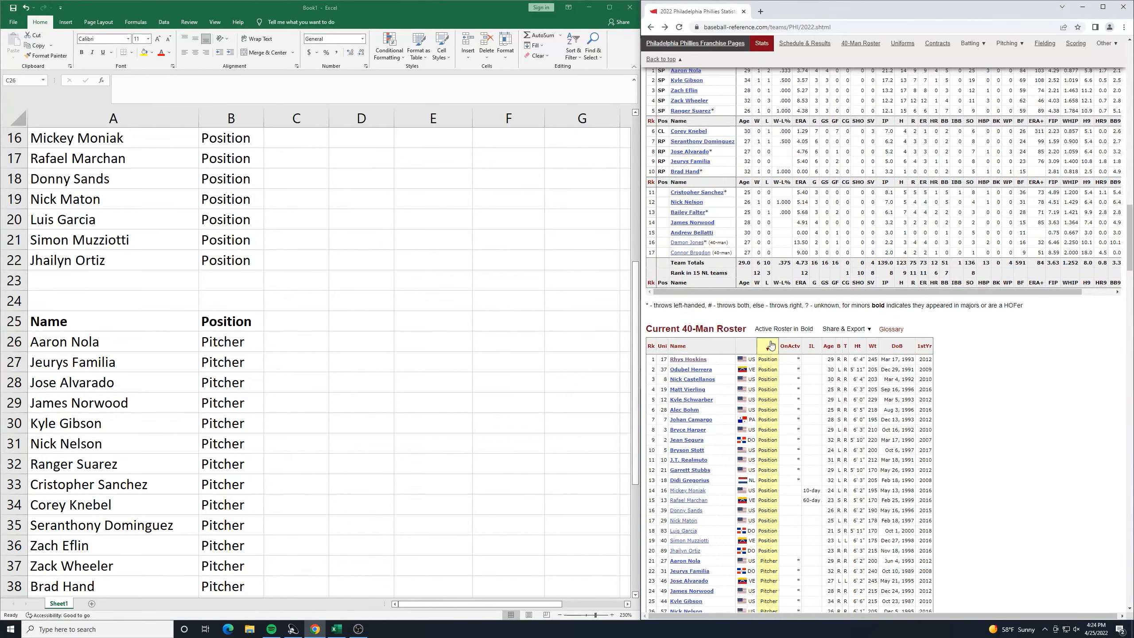
{"action": "scroll", "coordinate": [796, 304], "scroll_direction": "down", "scroll_amount": 3}
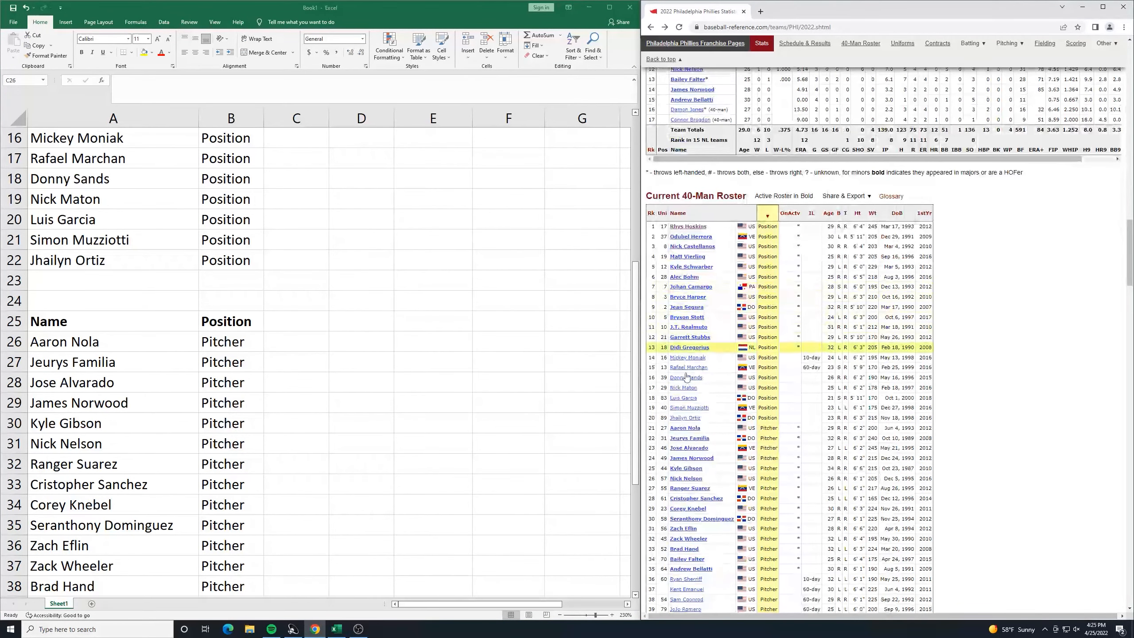
Step: Open Aaron Nola's Baseball Reference page and enter his 2019 runs allowed, 91, in C26 and his 2021 runs allowed, 95, in D26
{"action": "left_click", "coordinate": [684, 429]}
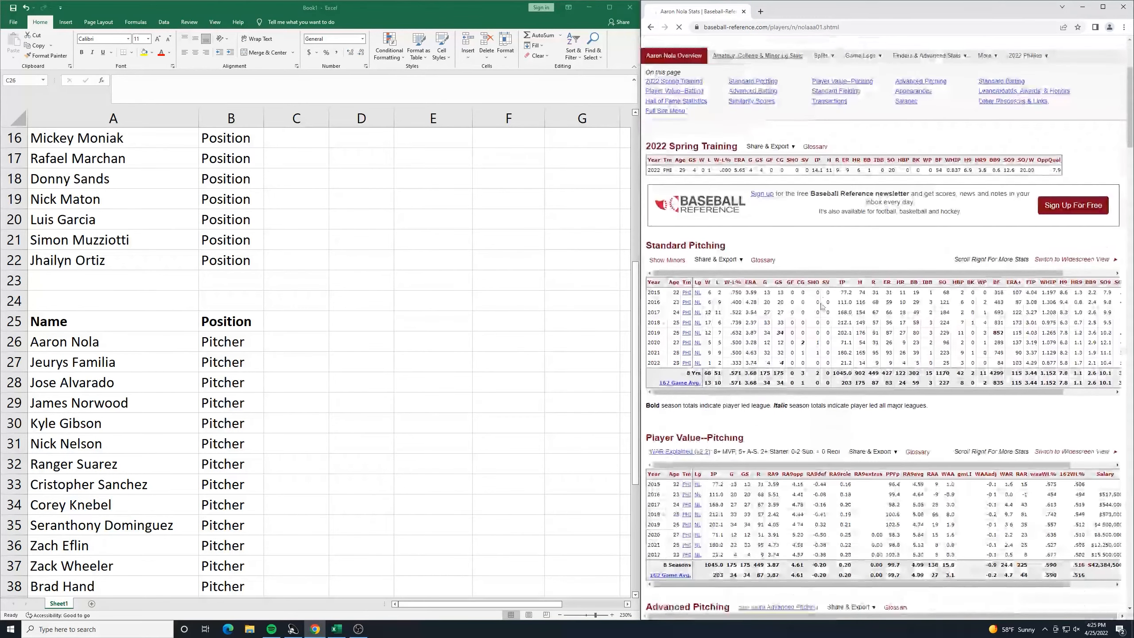
{"action": "scroll", "coordinate": [821, 306], "scroll_direction": "down", "scroll_amount": 2}
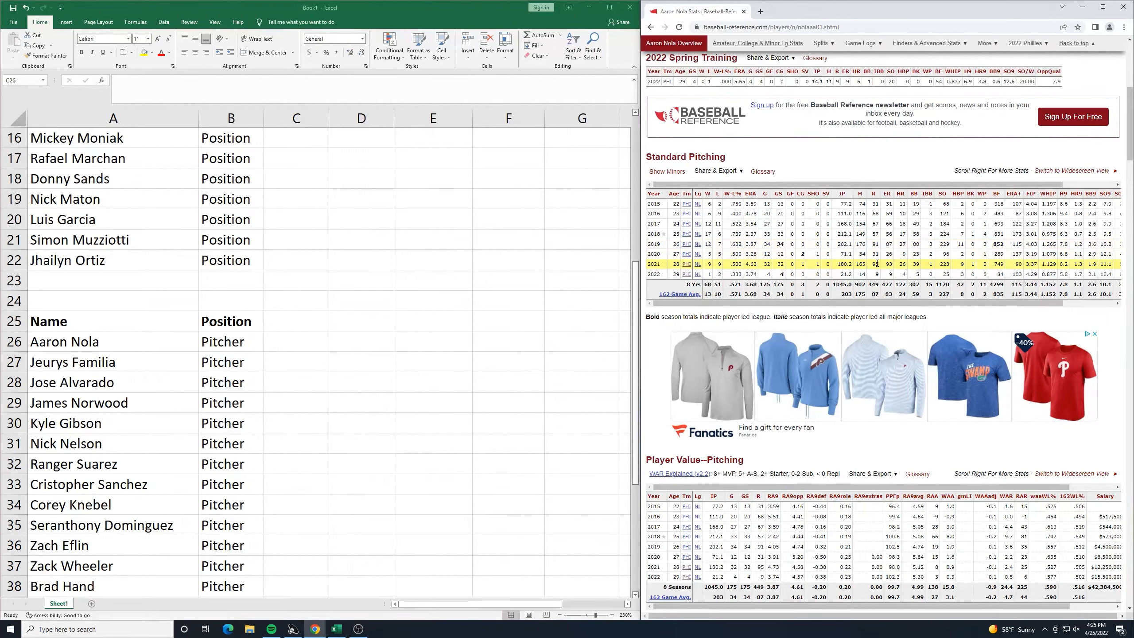
{"action": "left_click", "coordinate": [286, 336]}
{"action": "type", "text": "91"}
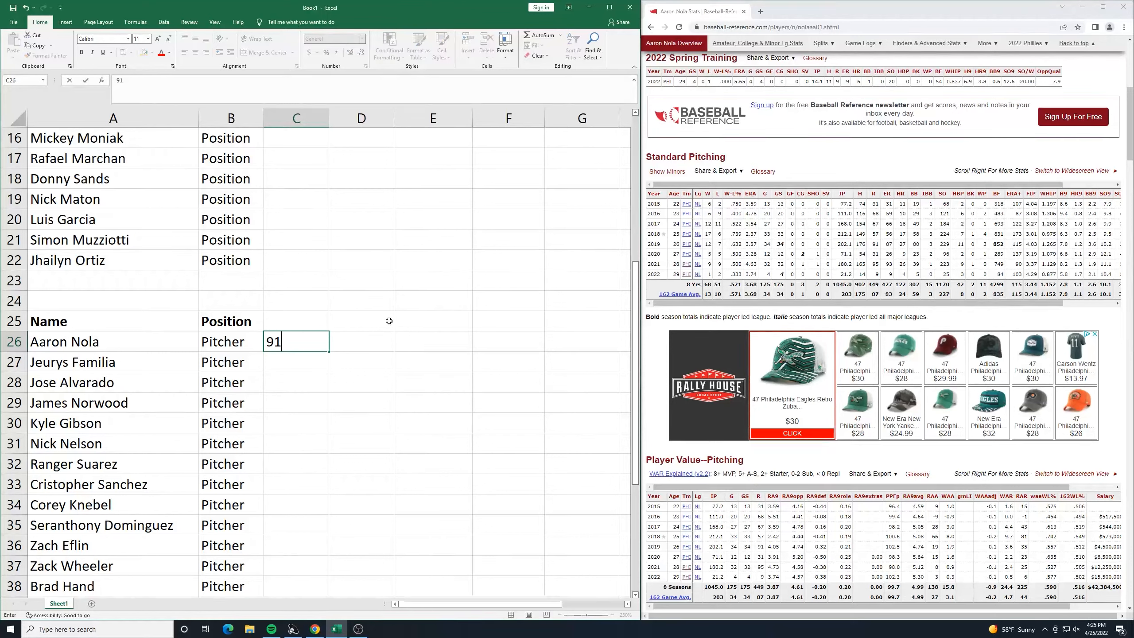
{"action": "key", "text": "Right"}
{"action": "type", "text": "95"}
{"action": "key", "text": "Return"}
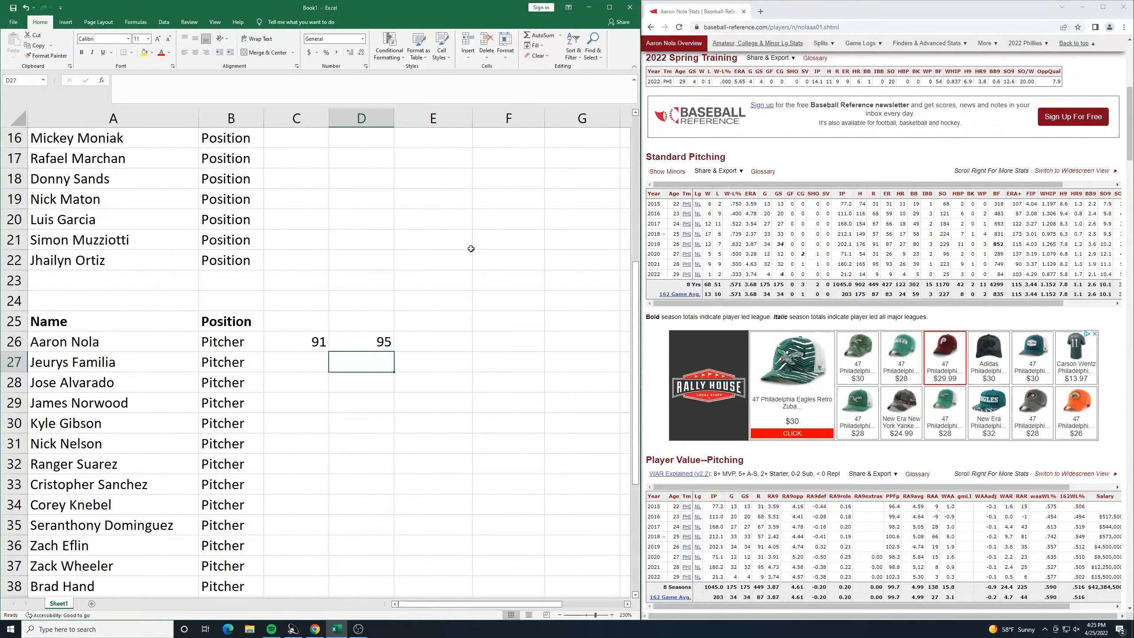
{"action": "scroll", "coordinate": [526, 263], "scroll_direction": "up", "scroll_amount": 5}
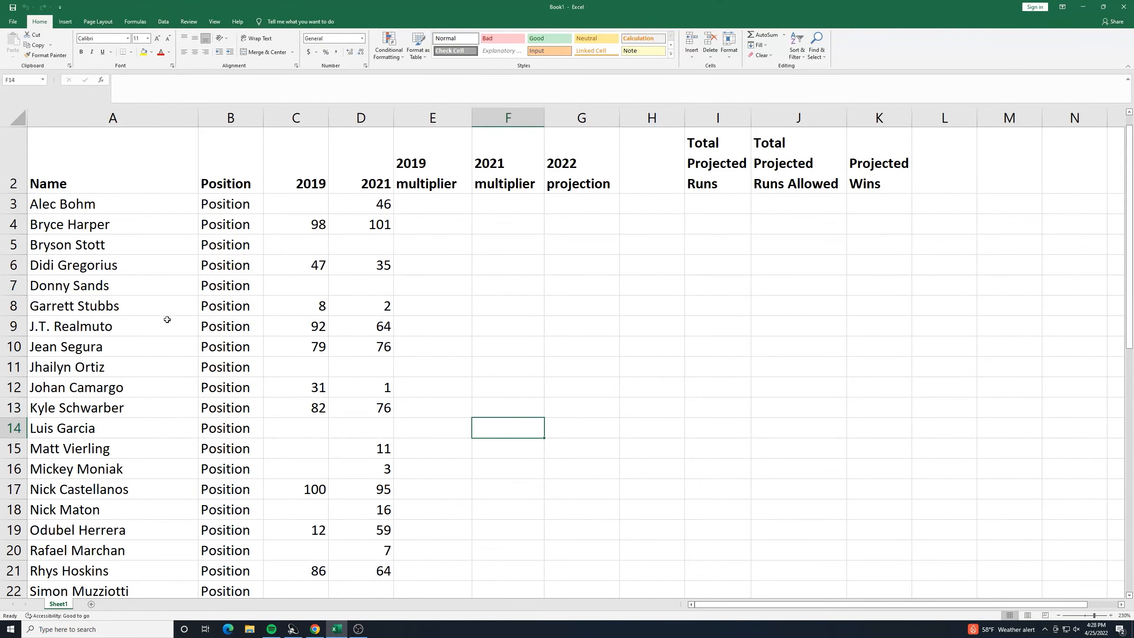
{"action": "left_click_drag", "start_coordinate": [59, 211], "coordinate": [337, 514]}
{"action": "scroll", "coordinate": [206, 347], "scroll_direction": "up", "scroll_amount": 2}
{"action": "right_click", "coordinate": [54, 273]}
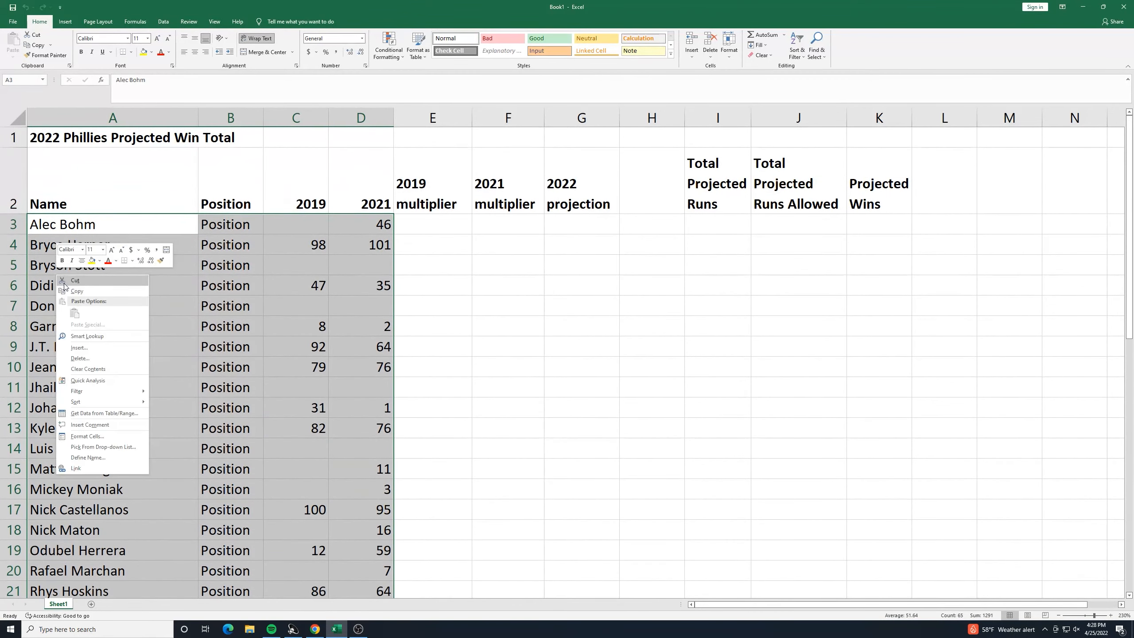
{"action": "mouse_move", "coordinate": [112, 403]}
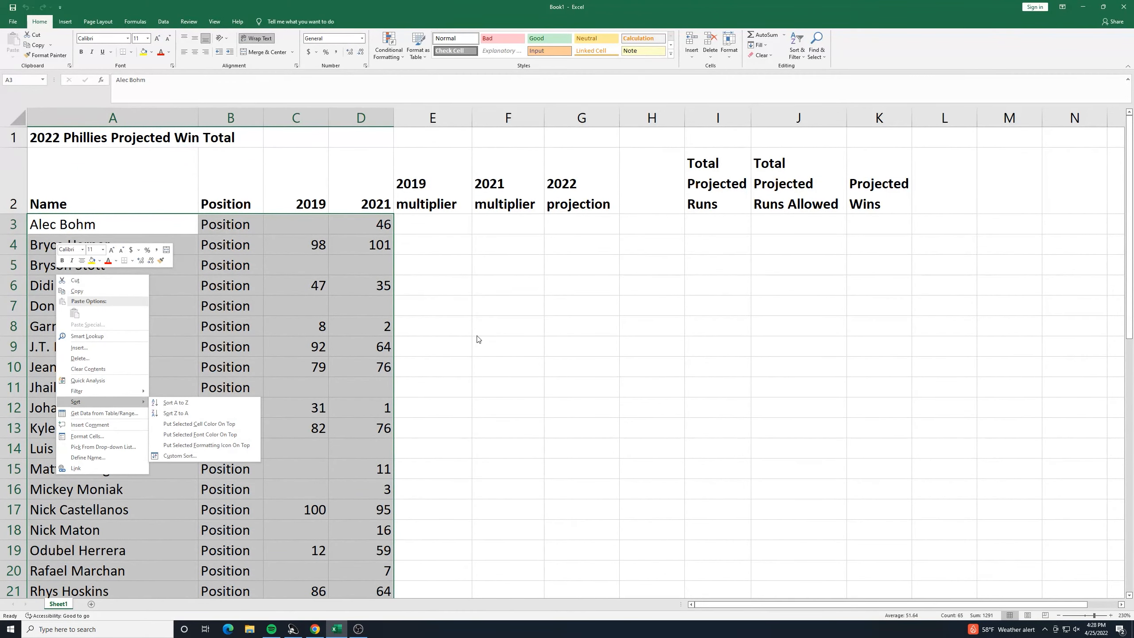
{"action": "left_click", "coordinate": [550, 380]}
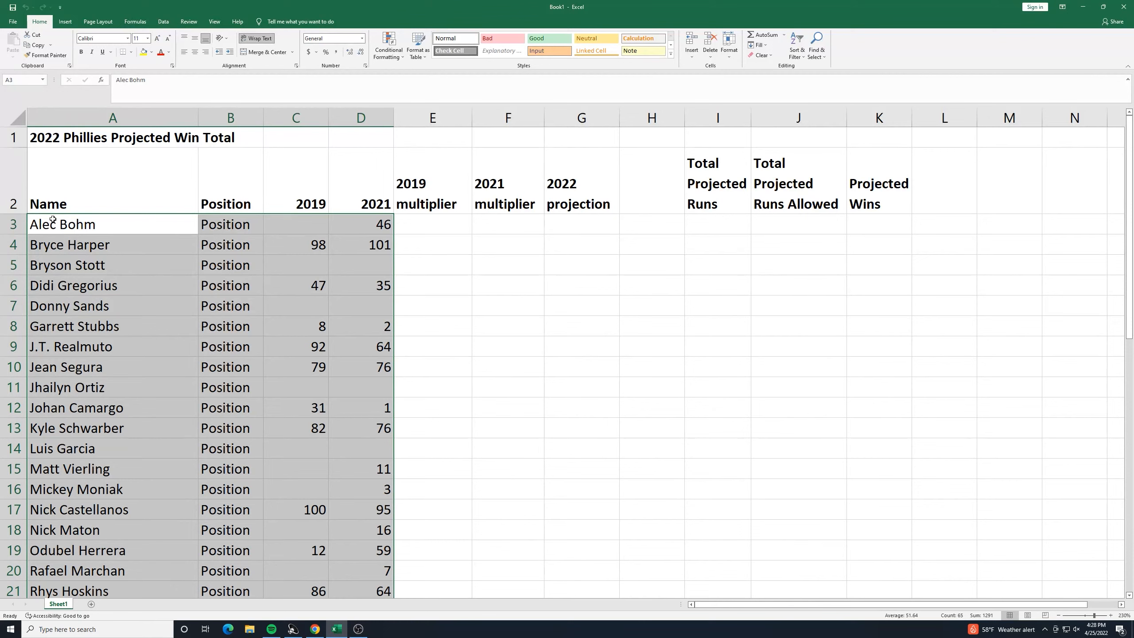
{"action": "left_click", "coordinate": [443, 345]}
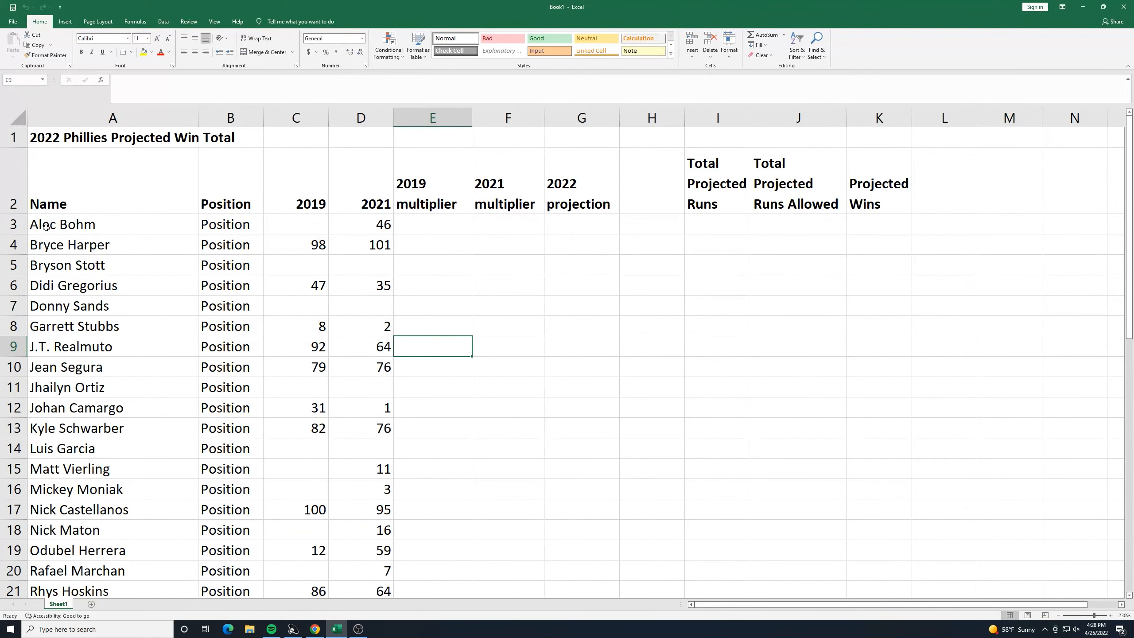
Step: Narrow the empty column H that separates the 2022 projection from the projected totals
{"action": "scroll", "coordinate": [165, 311], "scroll_direction": "down", "scroll_amount": 3}
{"action": "scroll", "coordinate": [126, 321], "scroll_direction": "up", "scroll_amount": 3}
{"action": "scroll", "coordinate": [476, 294], "scroll_direction": "down", "scroll_amount": 1}
{"action": "scroll", "coordinate": [485, 247], "scroll_direction": "up", "scroll_amount": 1}
{"action": "left_click_drag", "start_coordinate": [684, 123], "coordinate": [637, 130]}
Step: Start the 2019 multiplier formula in E3 with =if(not(isblank(c3 to test whether the 2019 value is filled in
{"action": "left_click", "coordinate": [417, 222]}
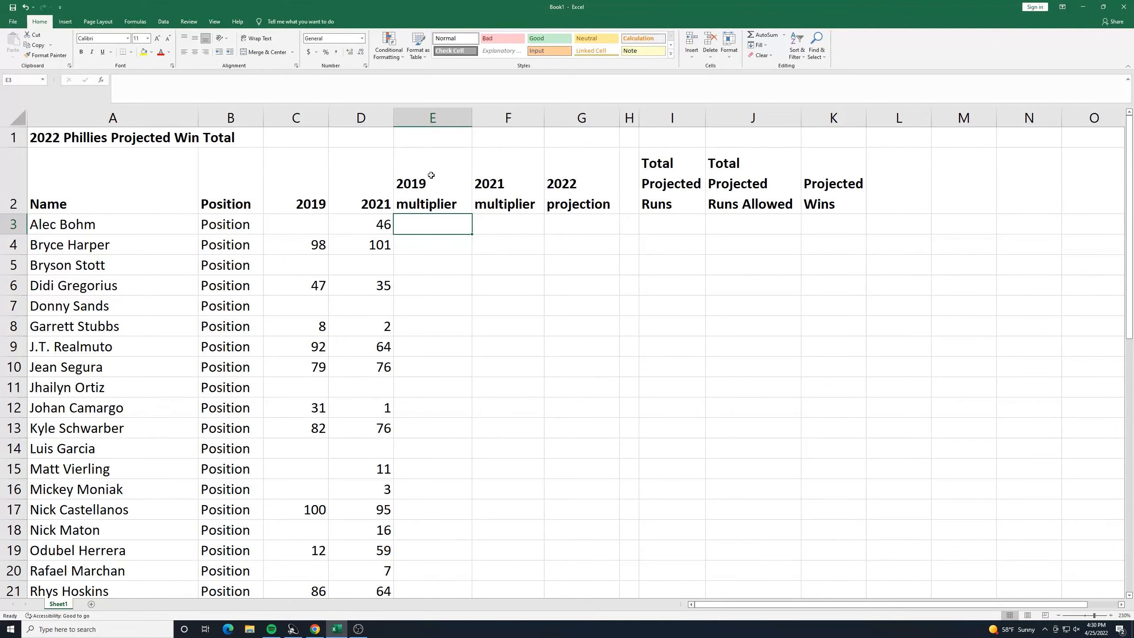
{"action": "type", "text": "=if"}
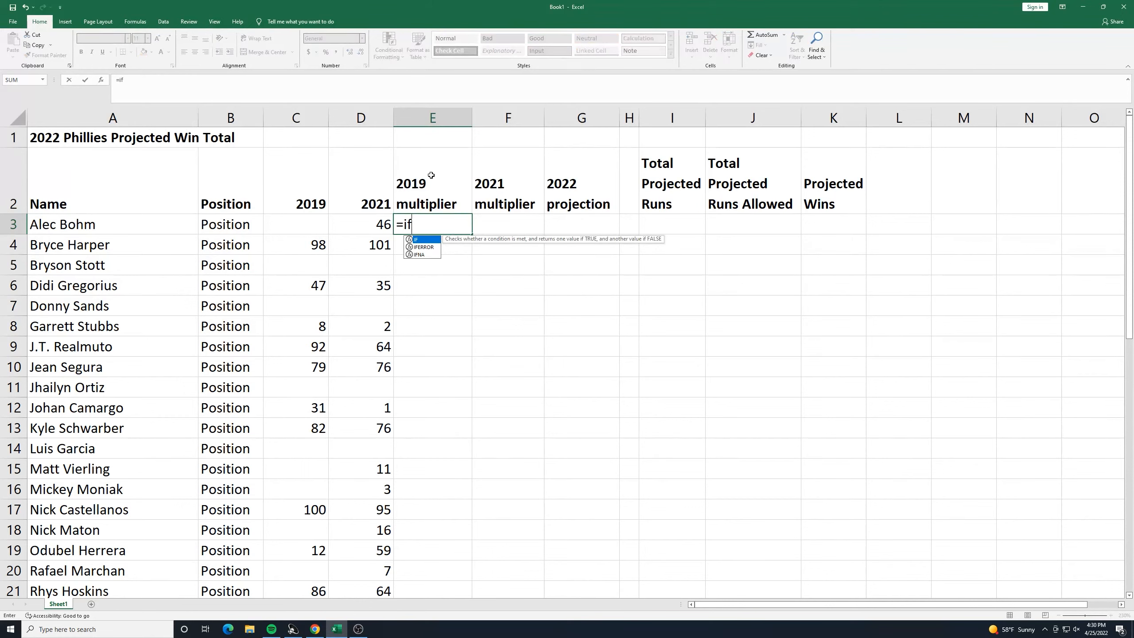
{"action": "type", "text": "("}
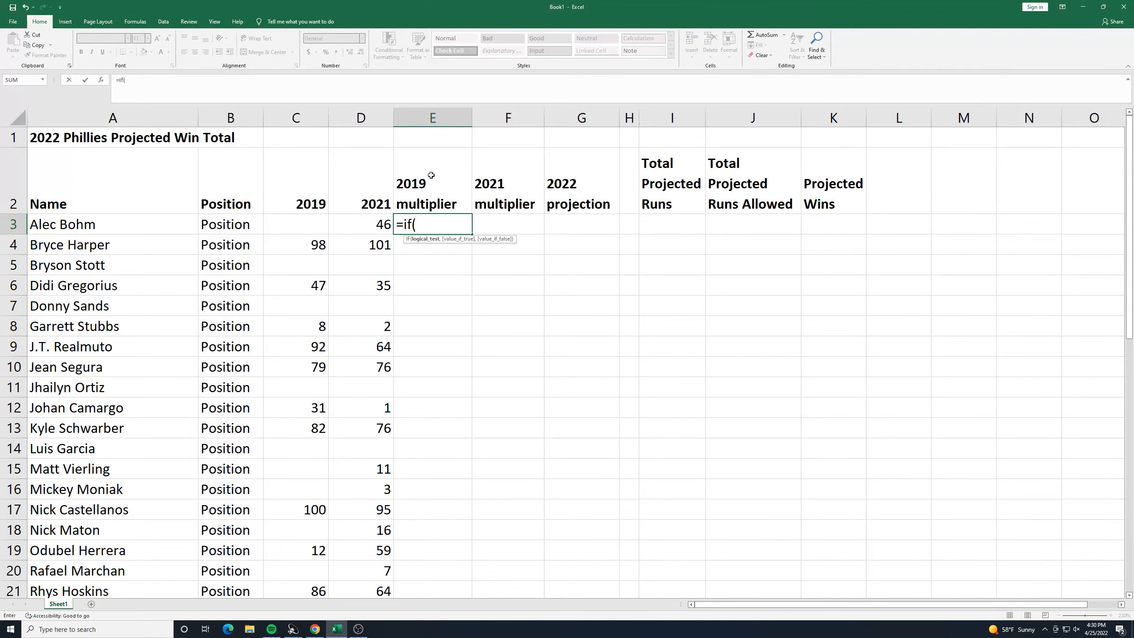
{"action": "type", "text": "not"}
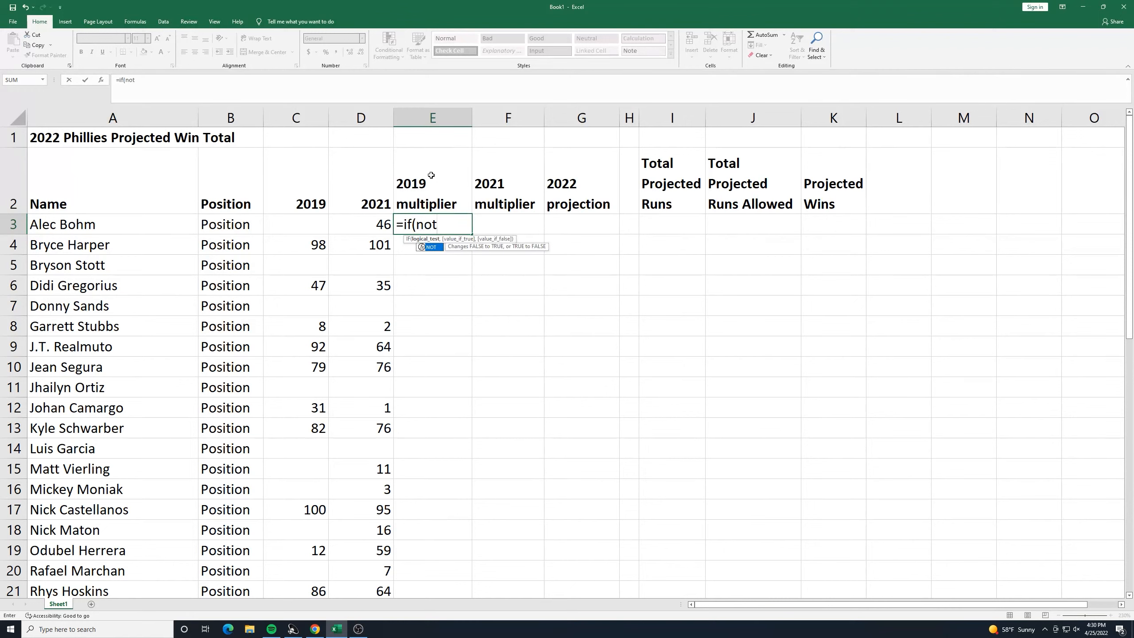
{"action": "type", "text": "("}
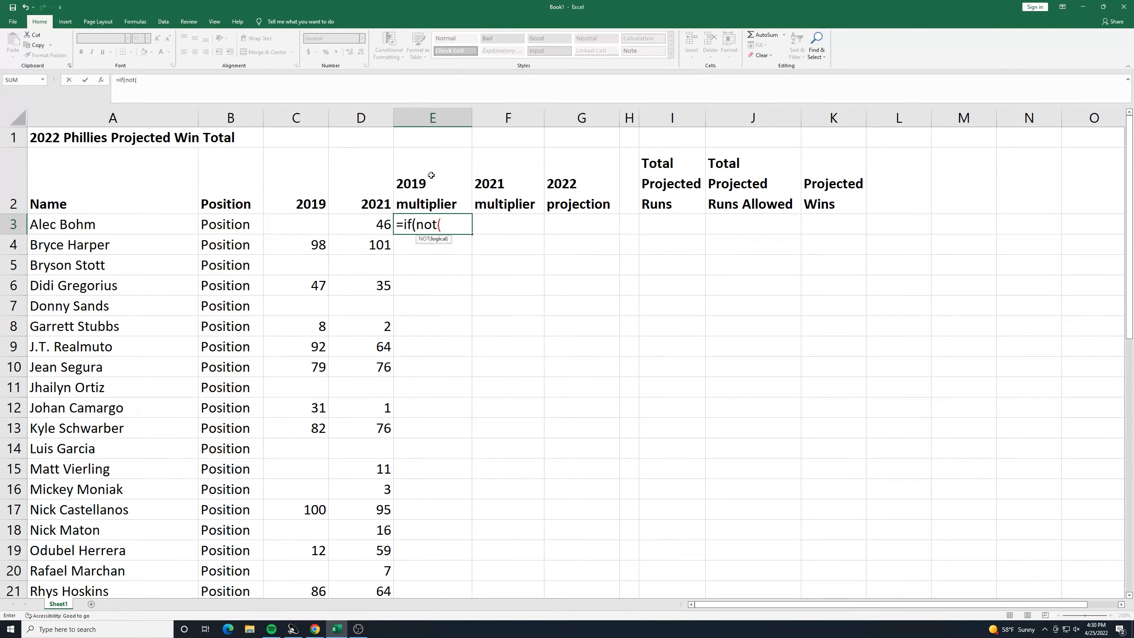
{"action": "type", "text": "isb"}
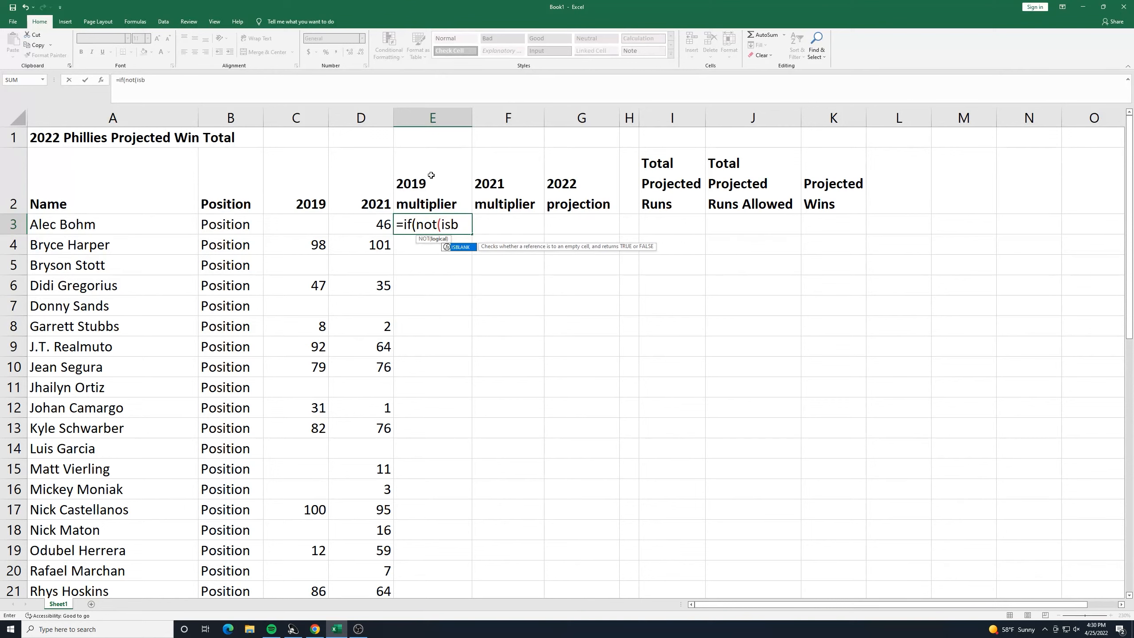
{"action": "type", "text": "lank("}
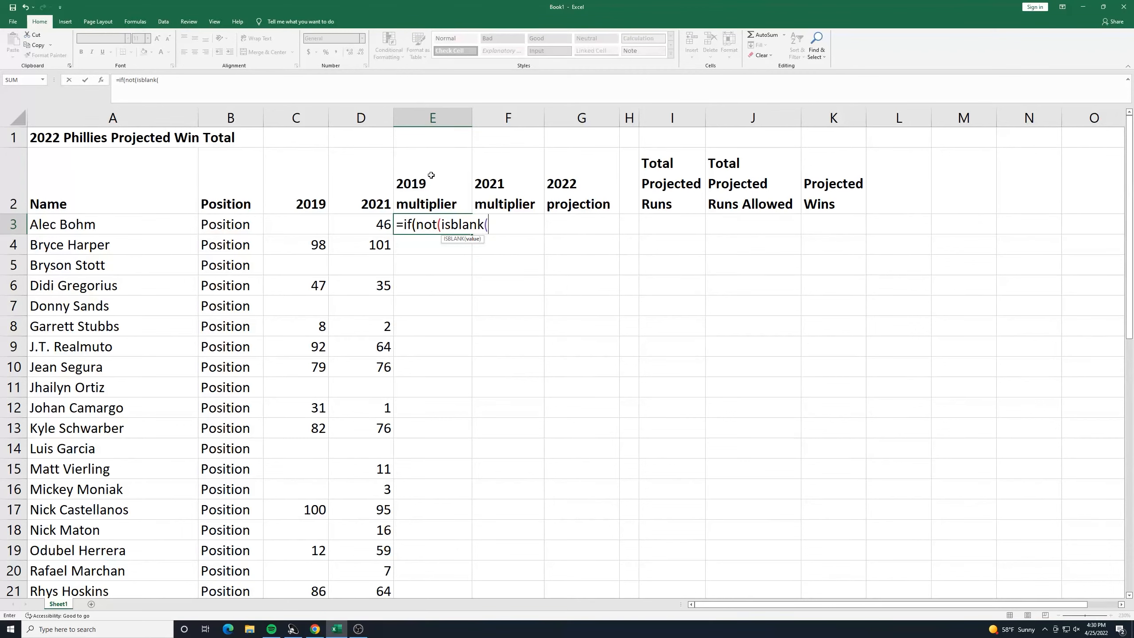
{"action": "type", "text": "c3"}
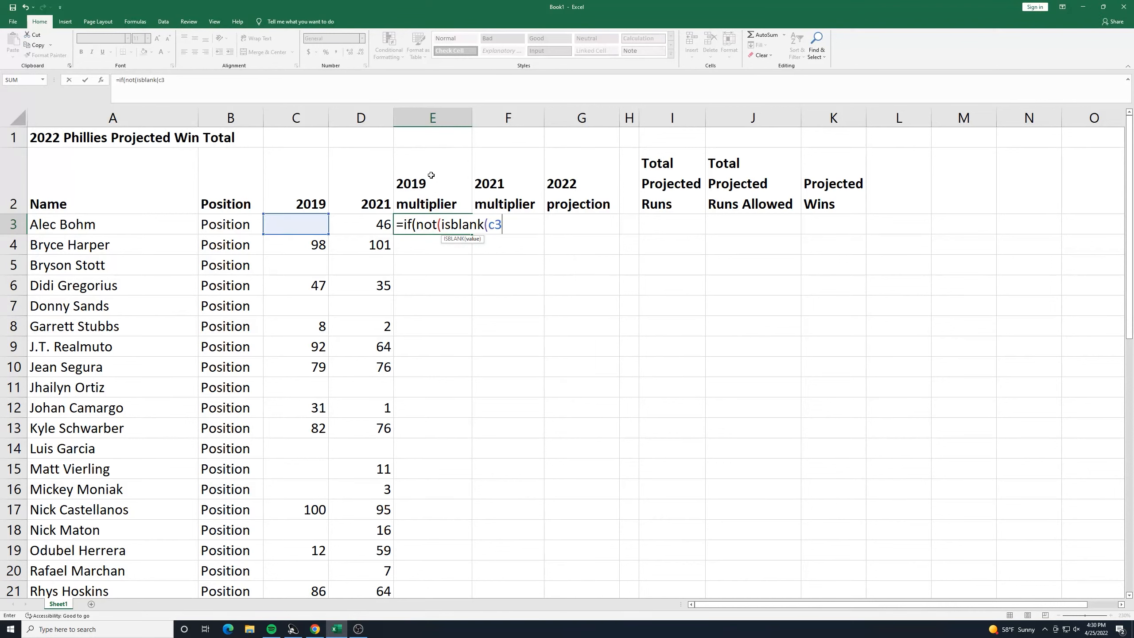
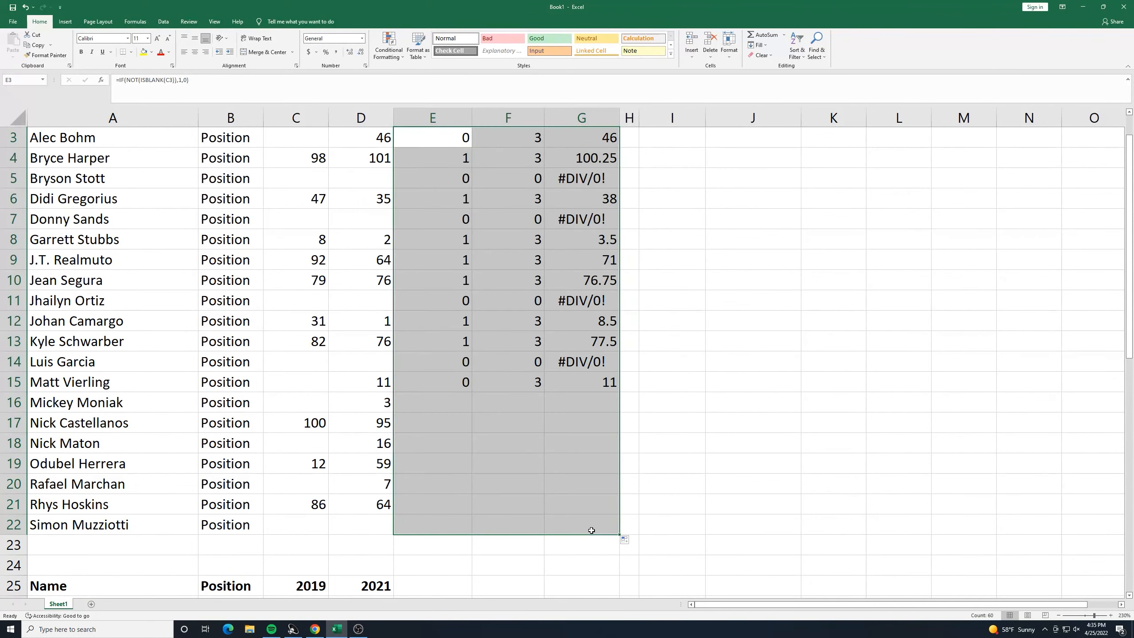
Step: Clear columns C through G for the position players without any runs data in rows 5, 7, 11, 14 and 22
{"action": "left_click", "coordinate": [714, 342]}
{"action": "scroll", "coordinate": [714, 343], "scroll_direction": "up", "scroll_amount": 1}
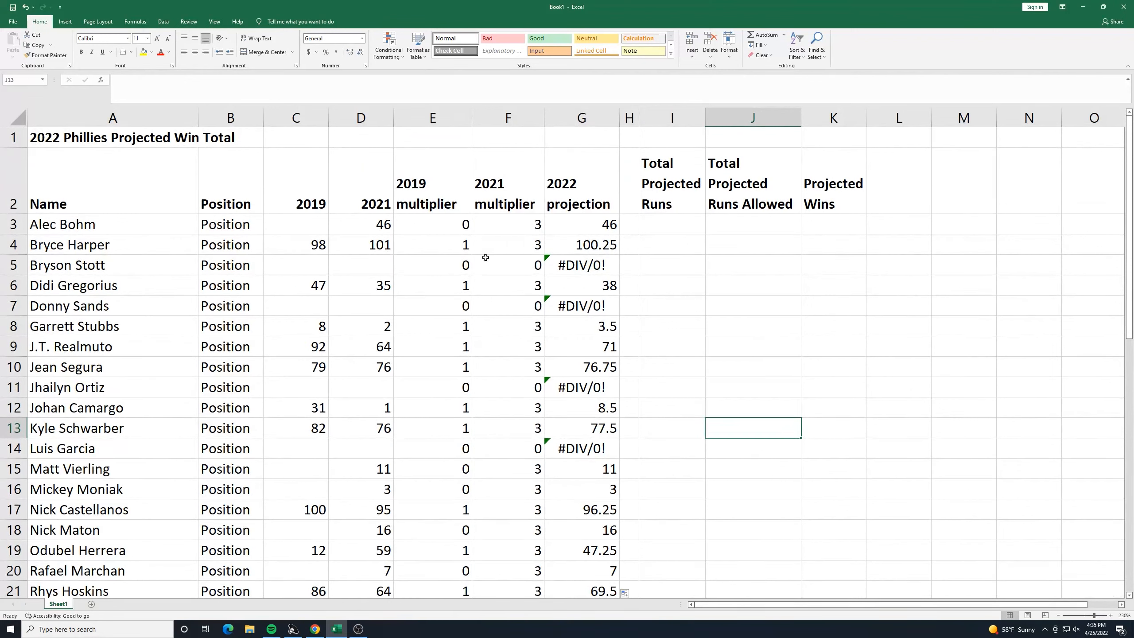
{"action": "left_click_drag", "start_coordinate": [282, 264], "coordinate": [531, 305]}
{"action": "key", "text": "Delete"}
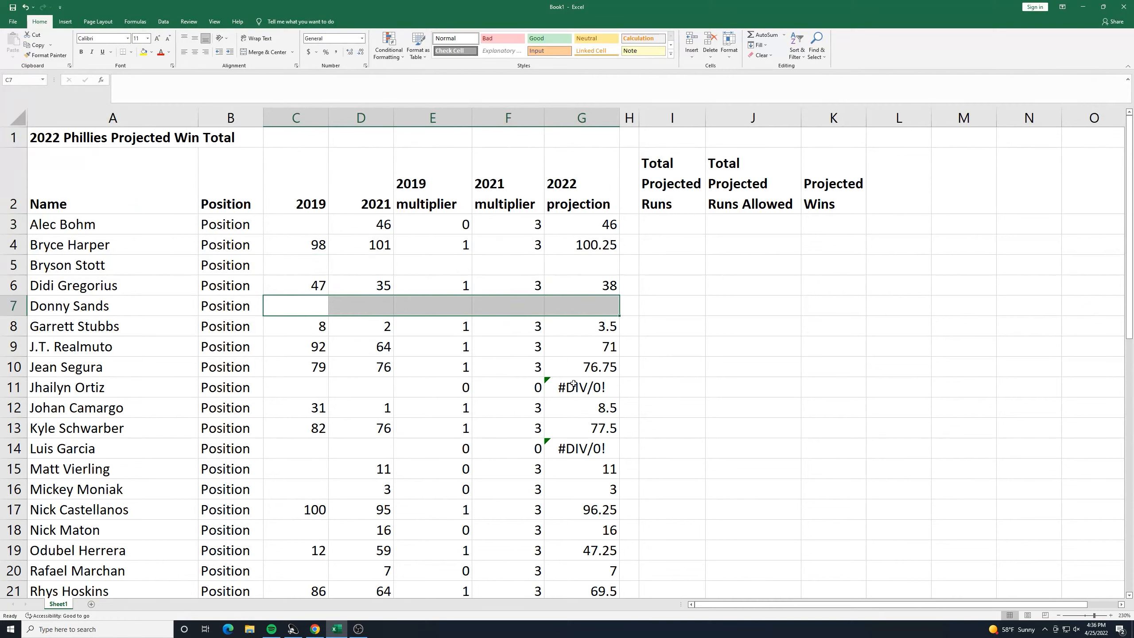
{"action": "left_click_drag", "start_coordinate": [307, 388], "coordinate": [549, 380]}
{"action": "key", "text": "Delete"}
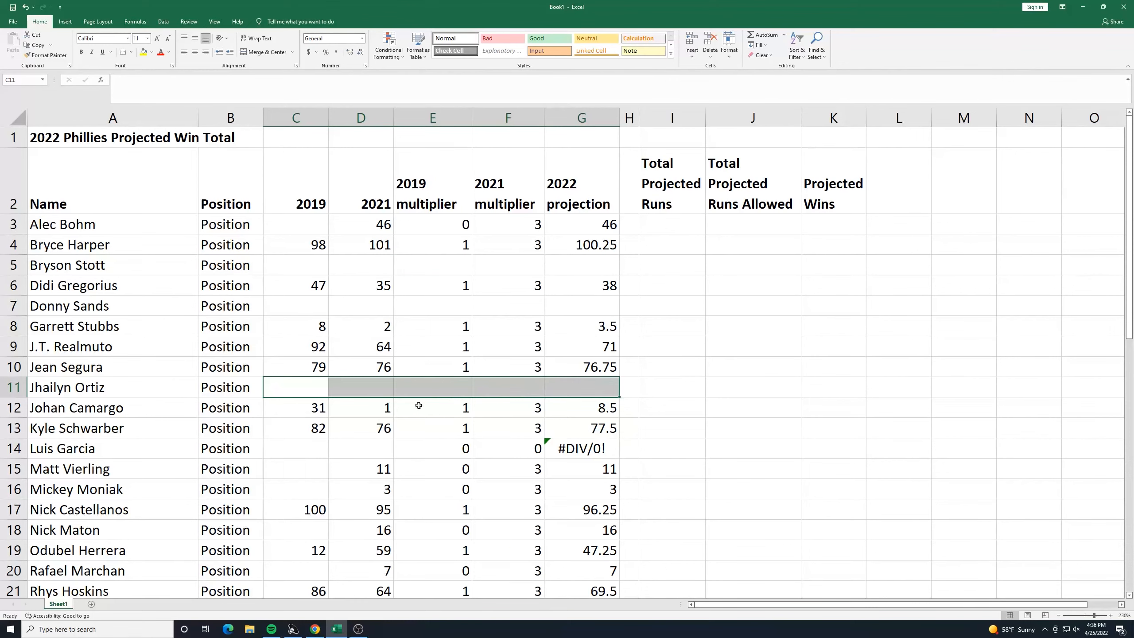
{"action": "left_click_drag", "start_coordinate": [283, 450], "coordinate": [579, 442]}
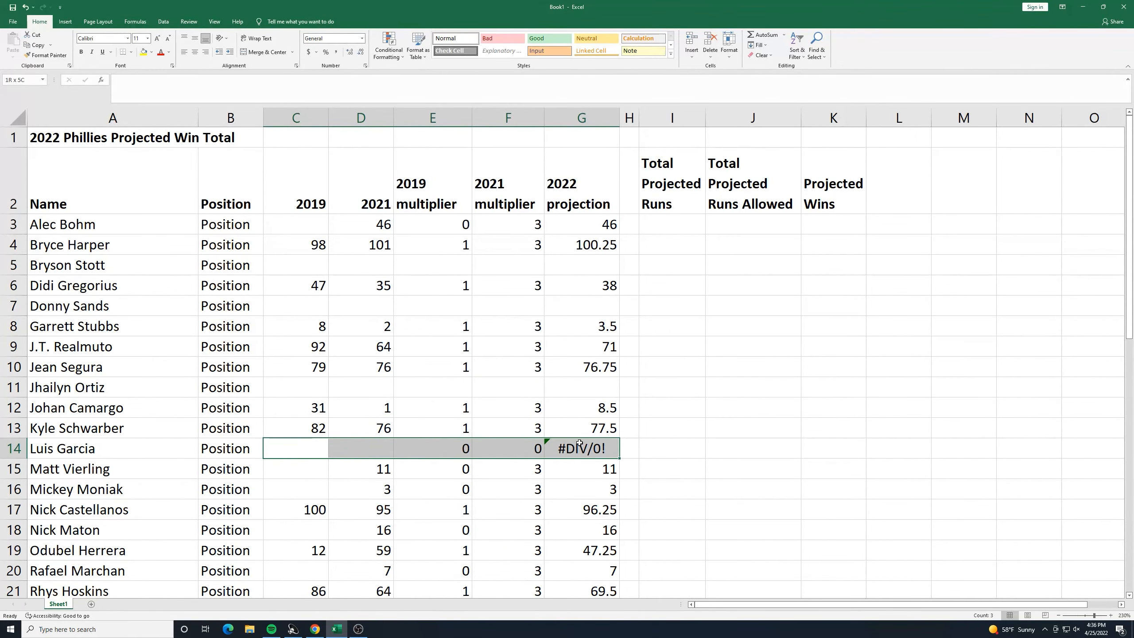
{"action": "key", "text": "Delete"}
{"action": "scroll", "coordinate": [552, 401], "scroll_direction": "down", "scroll_amount": 1}
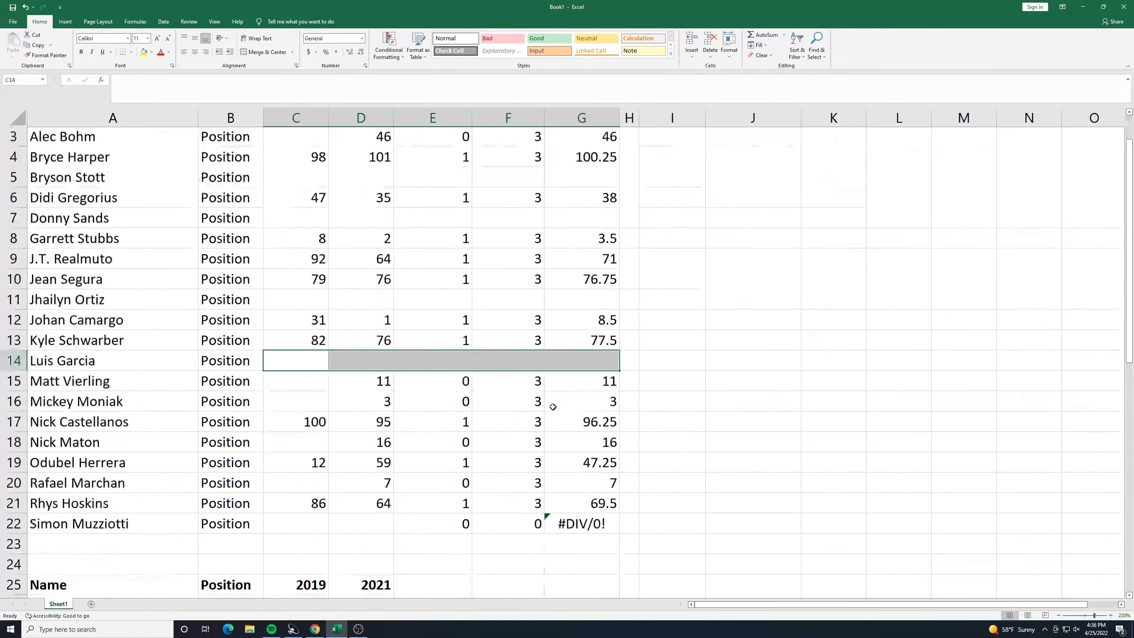
{"action": "left_click_drag", "start_coordinate": [298, 504], "coordinate": [558, 509]}
{"action": "key", "text": "Delete"}
{"action": "scroll", "coordinate": [784, 458], "scroll_direction": "up", "scroll_amount": 1}
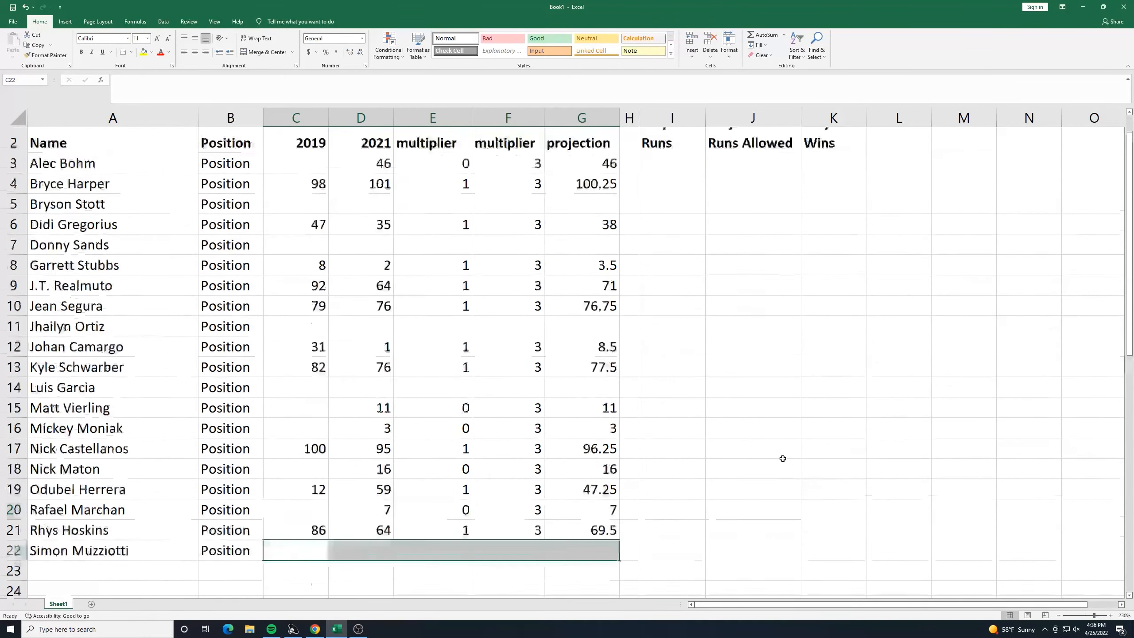
Step: Mark the cleared players in rows 5 and 7 with an asterisk (*) in column H
{"action": "left_click", "coordinate": [626, 263]}
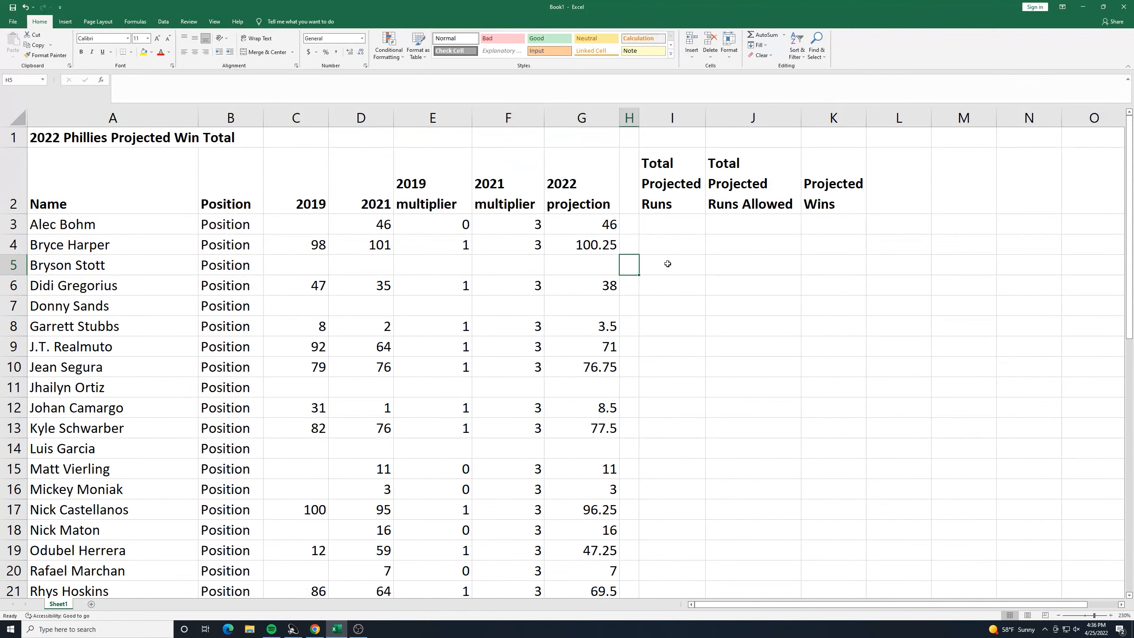
{"action": "type", "text": "*"}
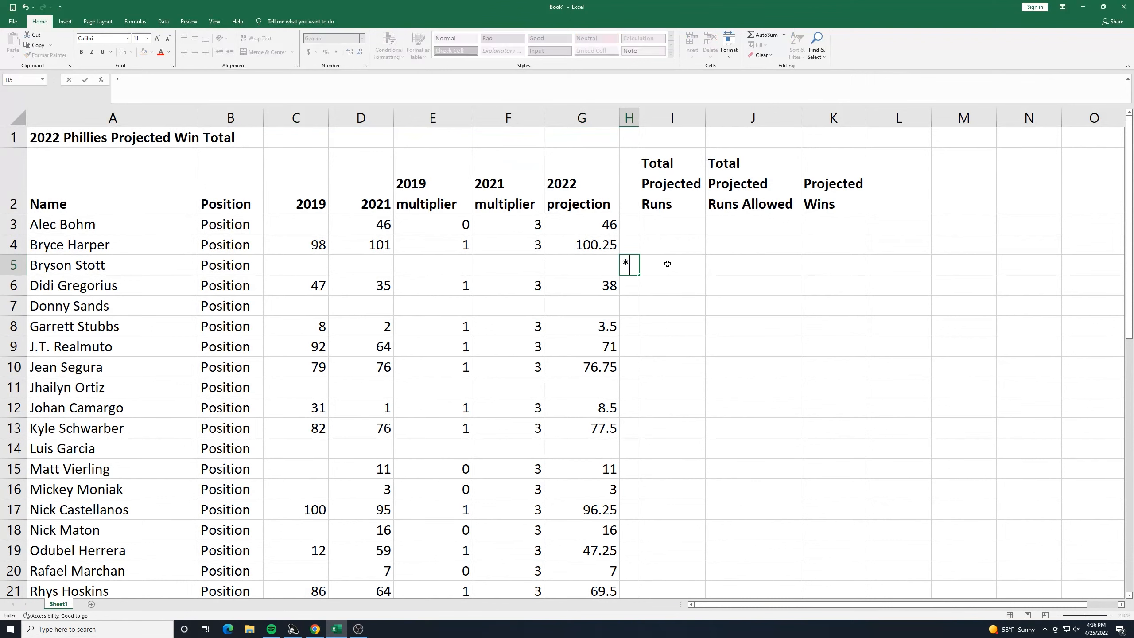
{"action": "key", "text": "Return"}
{"action": "key", "text": "Down"}
{"action": "key", "text": "Down"}
{"action": "key", "text": "Up"}
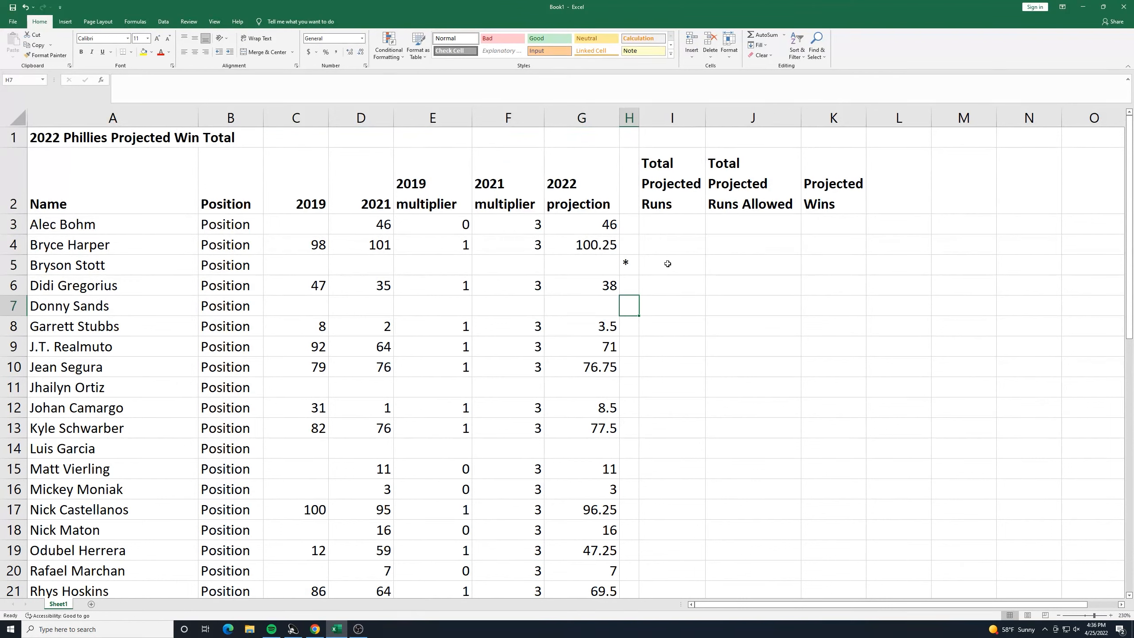
{"action": "type", "text": "*"}
{"action": "key", "text": "Return"}
Step: Mark the cleared player in row 11 with an asterisk (*) in column H
{"action": "key", "text": "Down"}
{"action": "key", "text": "Down"}
{"action": "key", "text": "Down"}
{"action": "key", "text": "Down"}
{"action": "key", "text": "Down"}
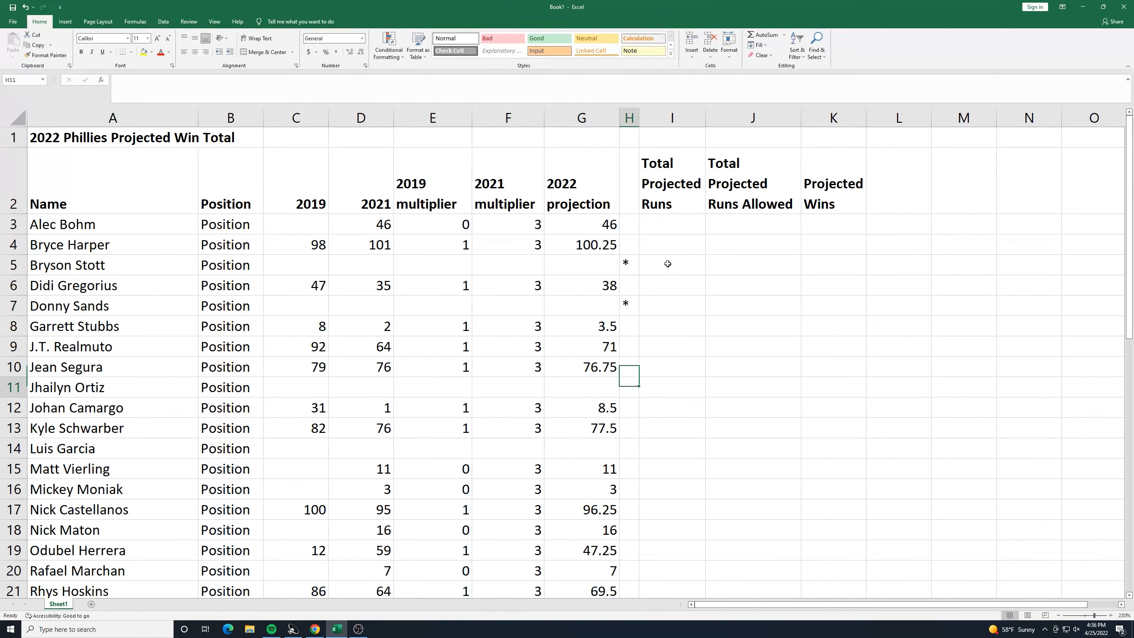
{"action": "key", "text": "Up"}
{"action": "key", "text": "Up"}
{"action": "type", "text": "*"}
{"action": "key", "text": "Return"}
Step: Mark the cleared players in rows 14 and 22 with an asterisk (*) in column H
{"action": "key", "text": "Down"}
{"action": "key", "text": "Down"}
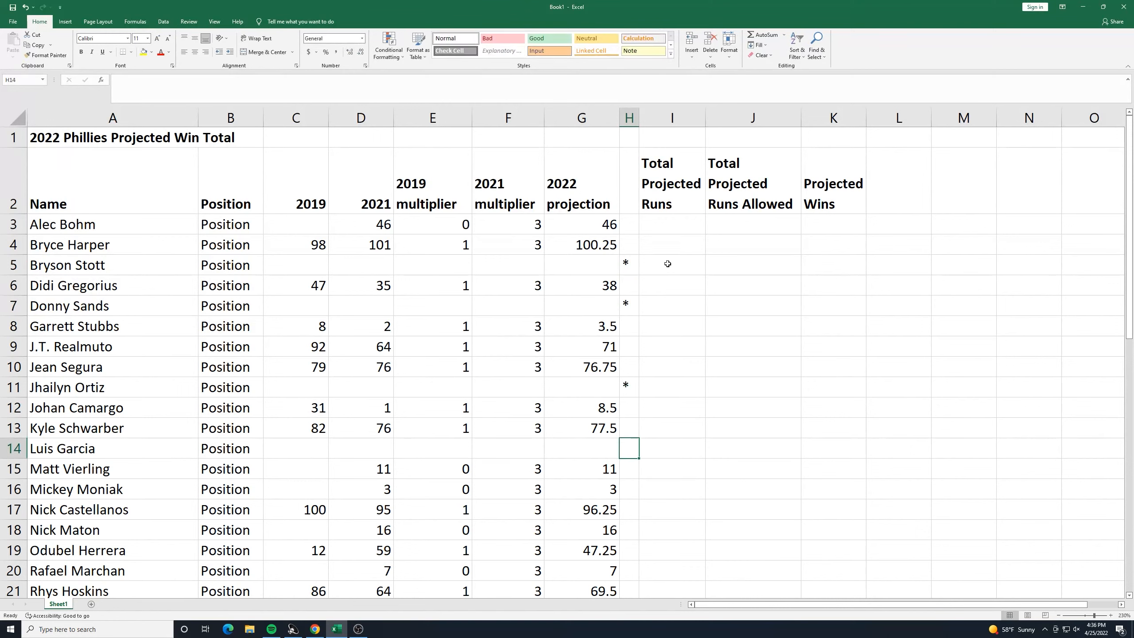
{"action": "type", "text": "*"}
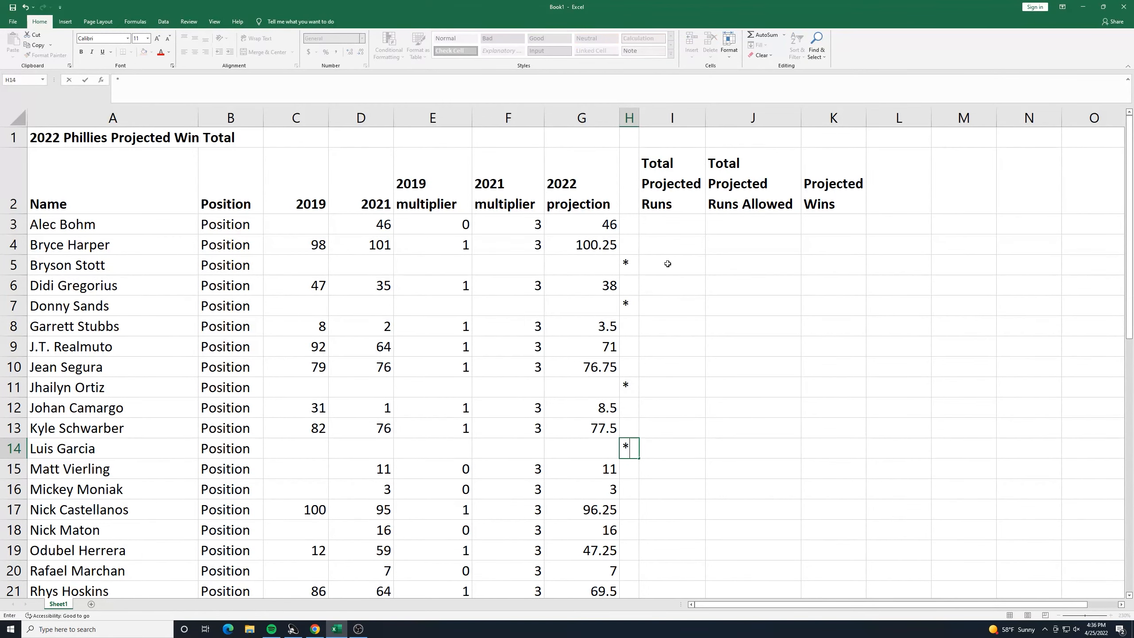
{"action": "key", "text": "Return"}
{"action": "key", "text": "Down"}
{"action": "key", "text": "Down"}
{"action": "key", "text": "Down"}
{"action": "key", "text": "Down"}
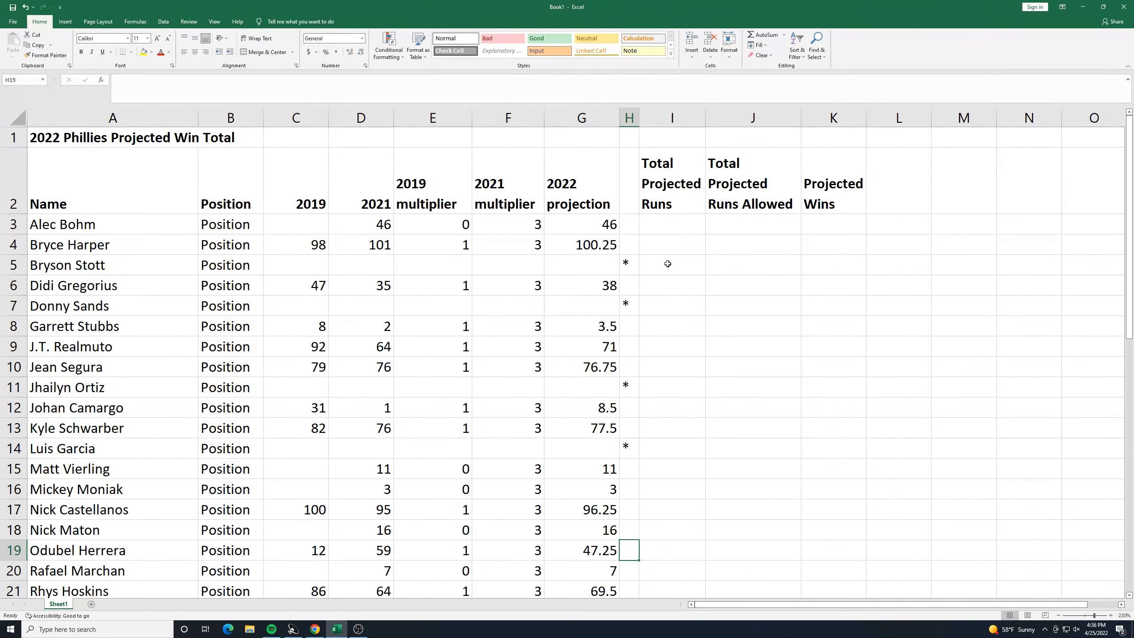
{"action": "scroll", "coordinate": [592, 156], "scroll_direction": "down", "scroll_amount": 2}
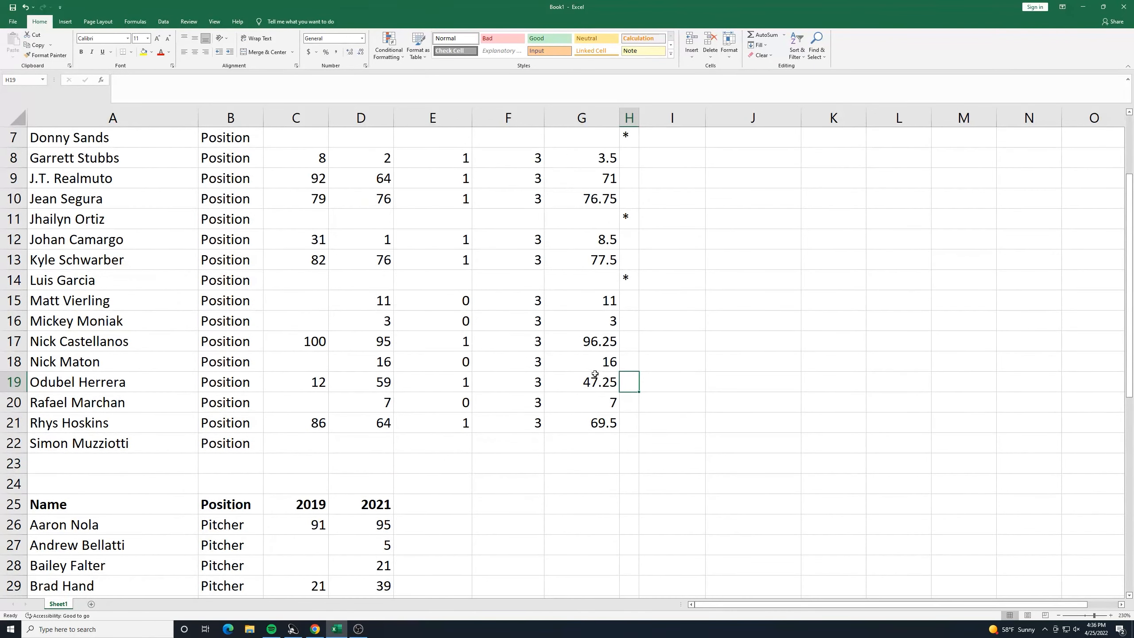
{"action": "left_click", "coordinate": [623, 450]}
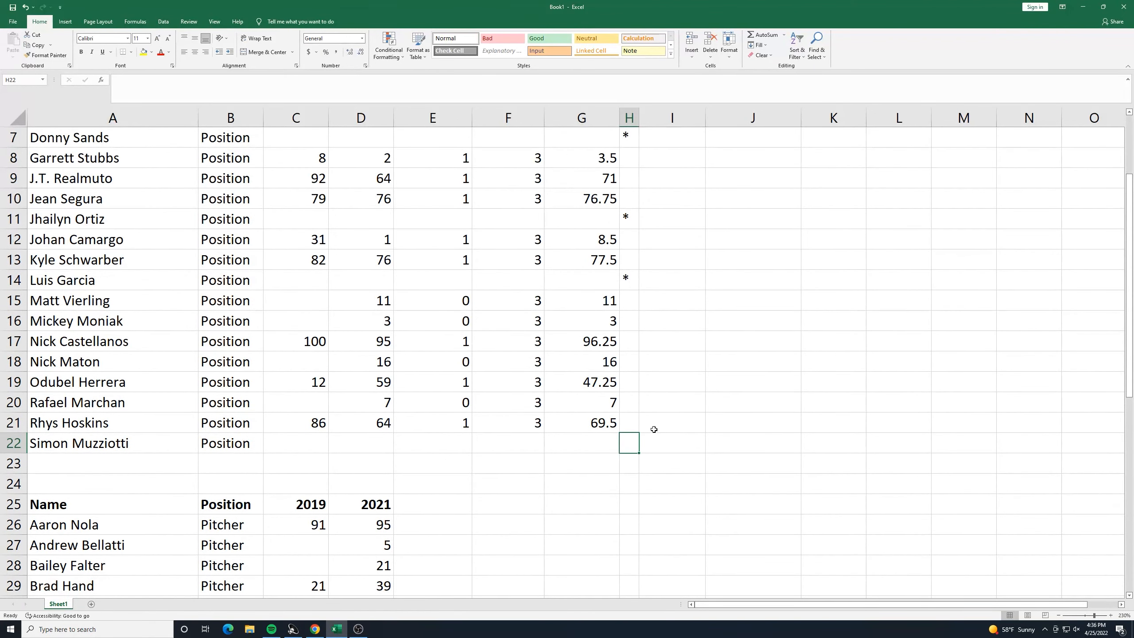
{"action": "type", "text": "*"}
{"action": "key", "text": "Return"}
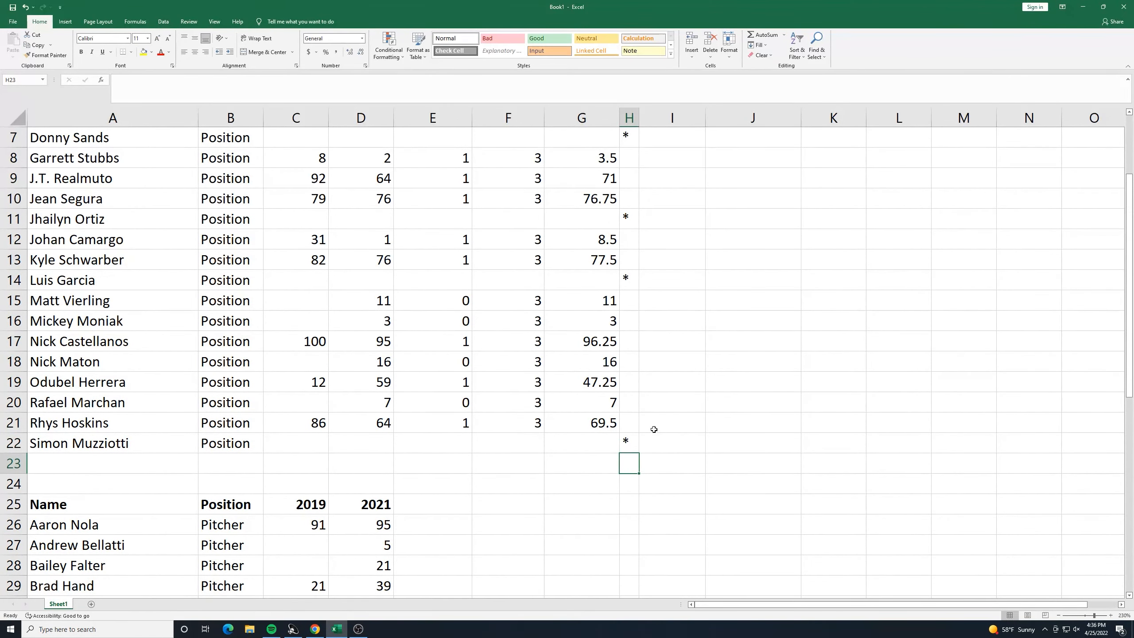
{"action": "scroll", "coordinate": [673, 318], "scroll_direction": "up", "scroll_amount": 2}
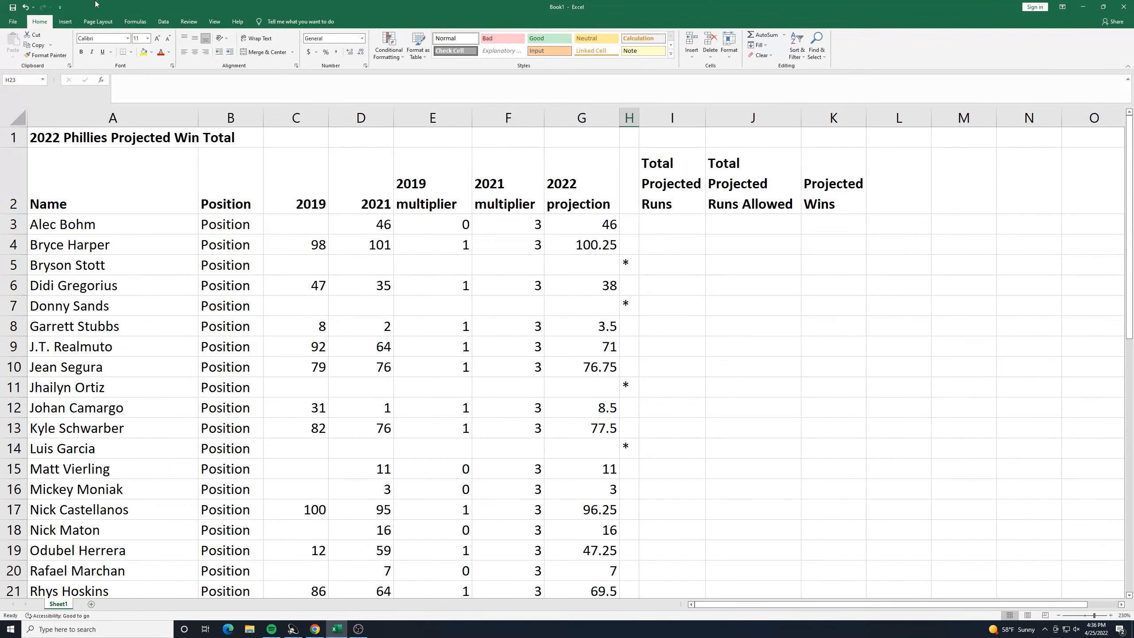
{"action": "left_click", "coordinate": [12, 7]}
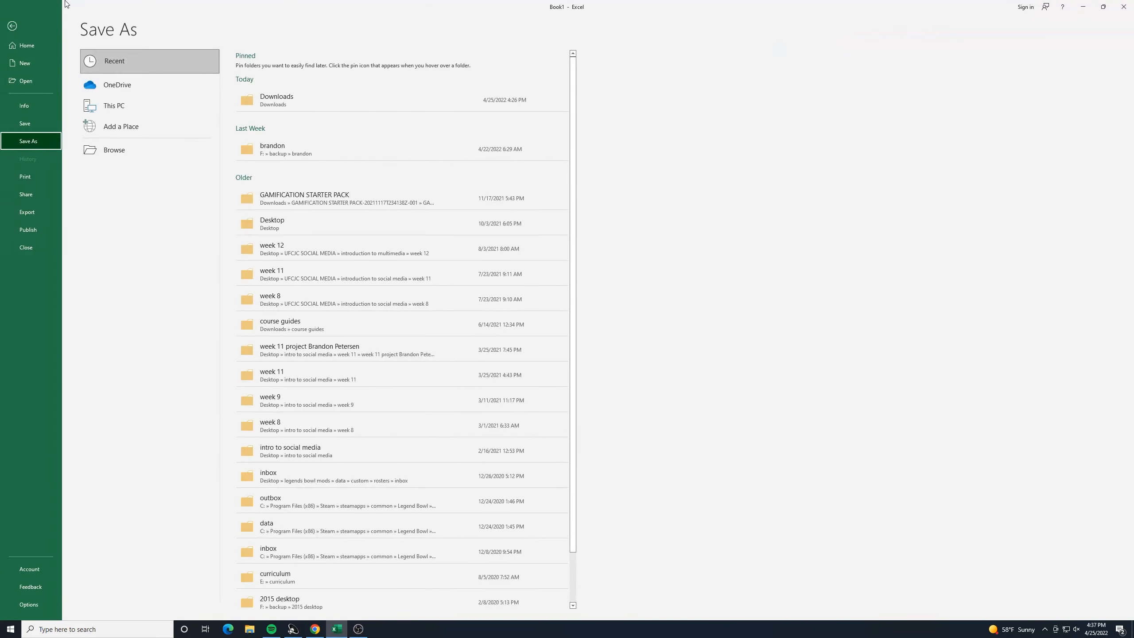
{"action": "left_click", "coordinate": [13, 24]}
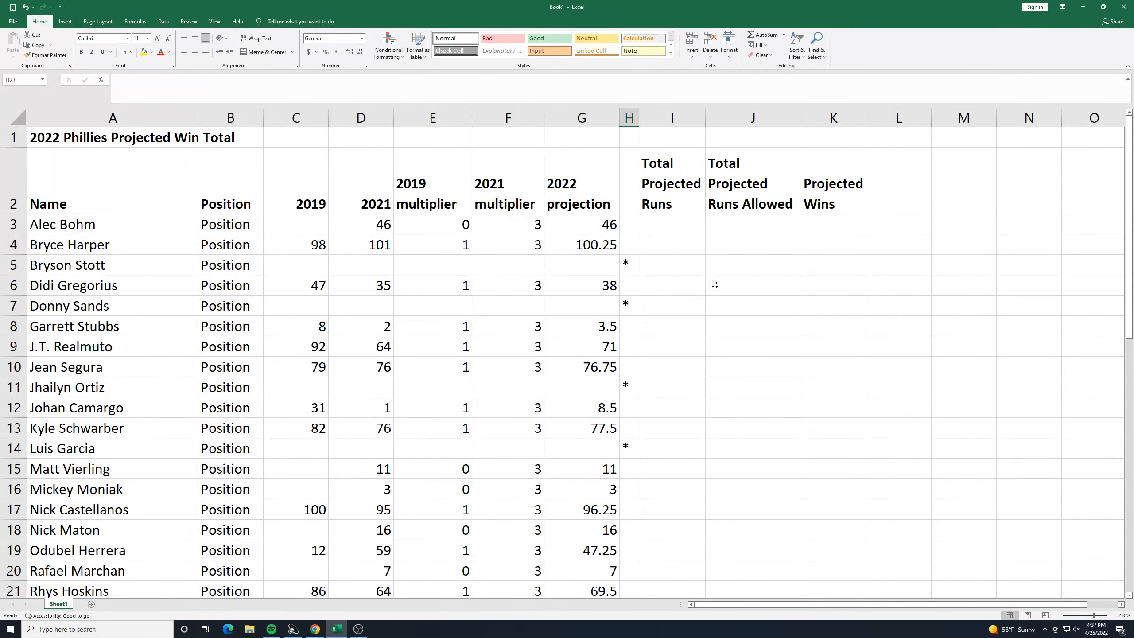
Step: Fill the multiplier and projection formulas from E21:G21 down through row 49 to cover all pitchers
{"action": "scroll", "coordinate": [714, 243], "scroll_direction": "down", "scroll_amount": 2}
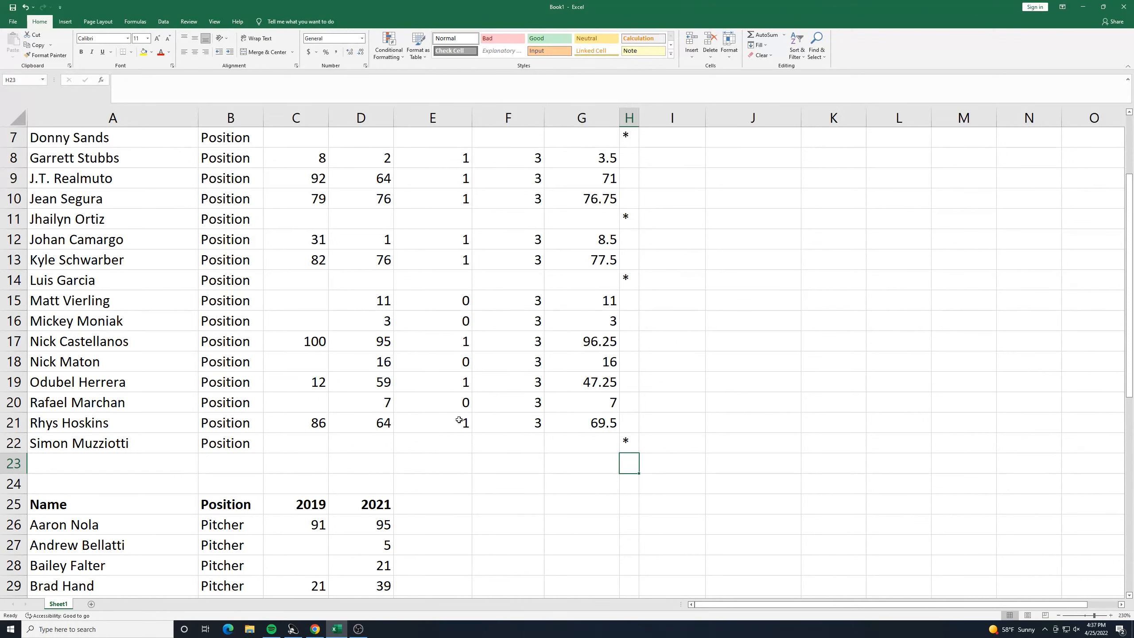
{"action": "left_click_drag", "start_coordinate": [446, 418], "coordinate": [574, 422]}
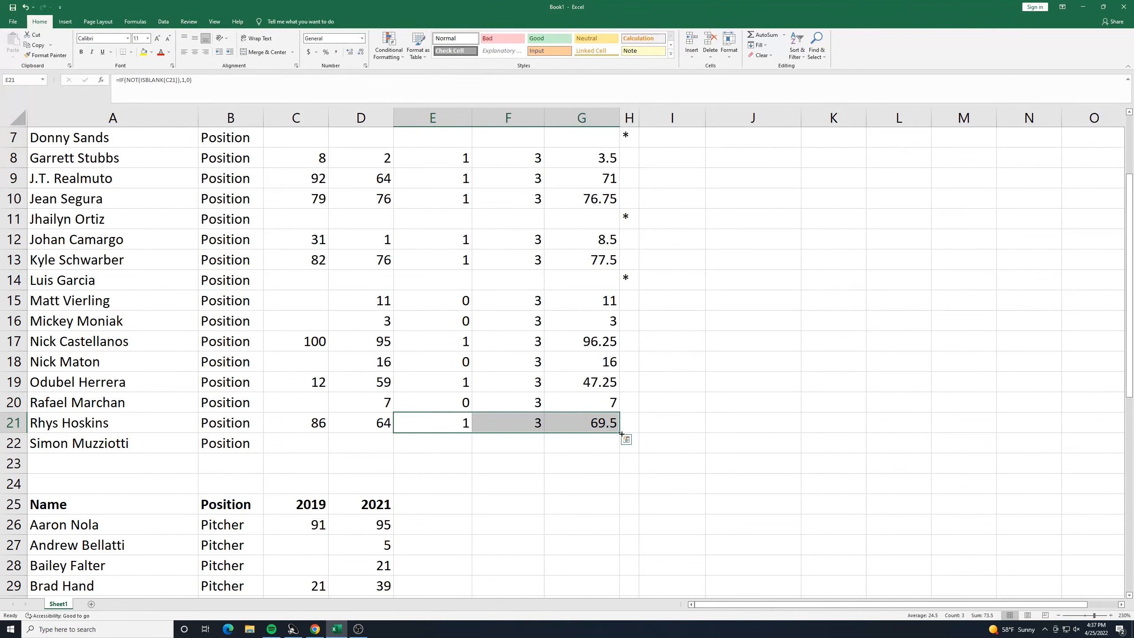
{"action": "left_click_drag", "start_coordinate": [619, 433], "coordinate": [601, 564]}
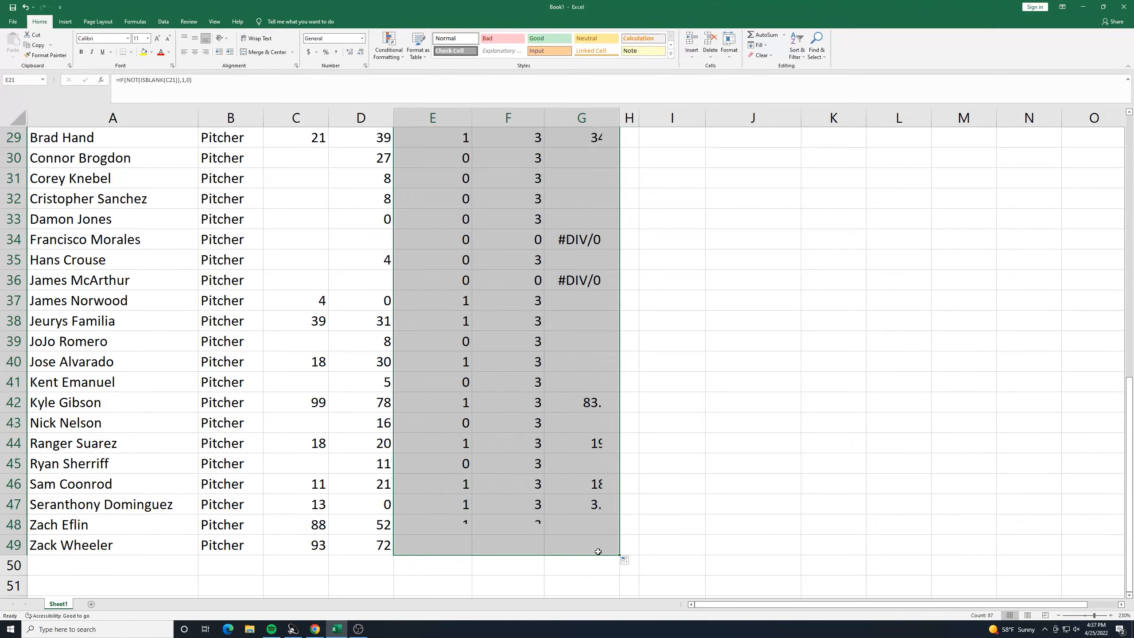
Step: Clear the filled formulas from C22:G24, covering the last position player's row and the two blank rows below it
{"action": "scroll", "coordinate": [558, 419], "scroll_direction": "up", "scroll_amount": 4}
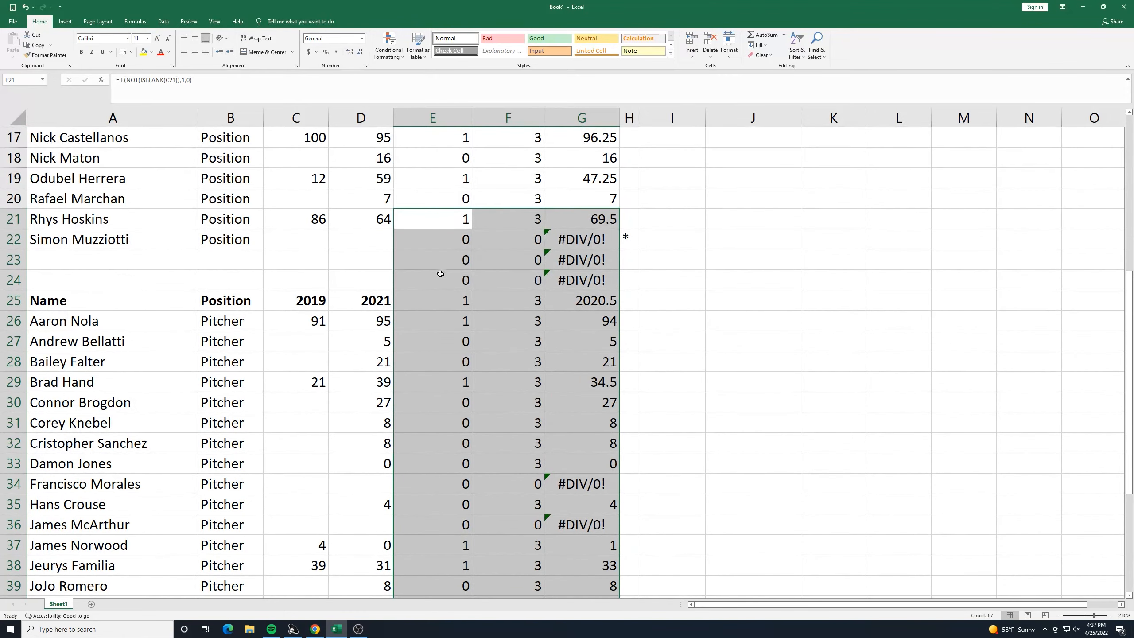
{"action": "scroll", "coordinate": [463, 186], "scroll_direction": "up", "scroll_amount": 4}
{"action": "scroll", "coordinate": [482, 230], "scroll_direction": "down", "scroll_amount": 3}
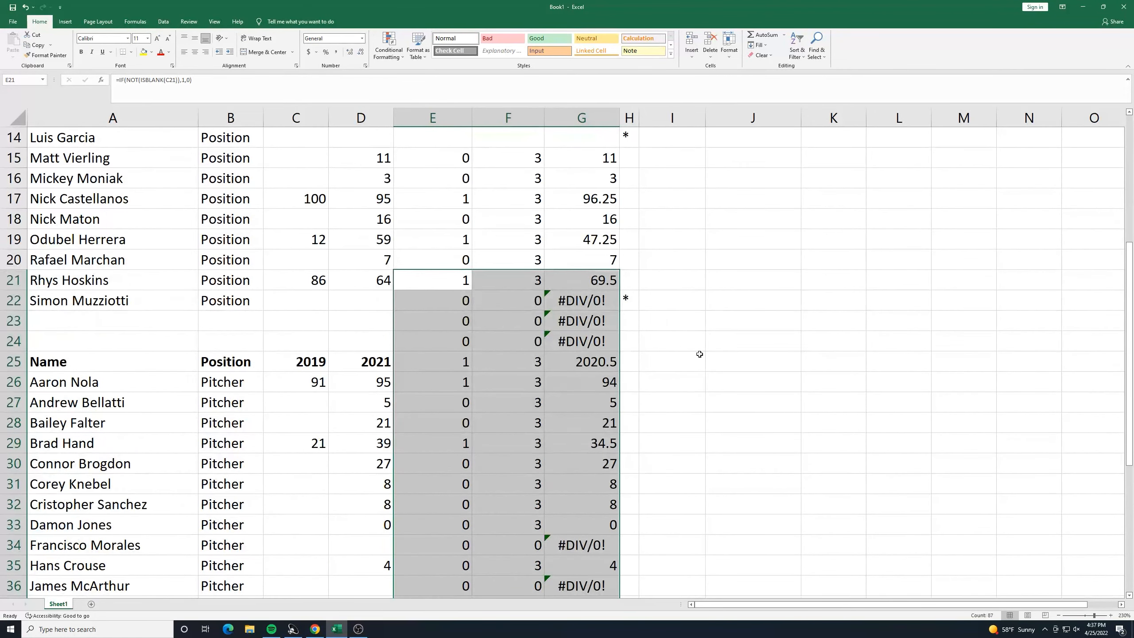
{"action": "left_click", "coordinate": [719, 360]}
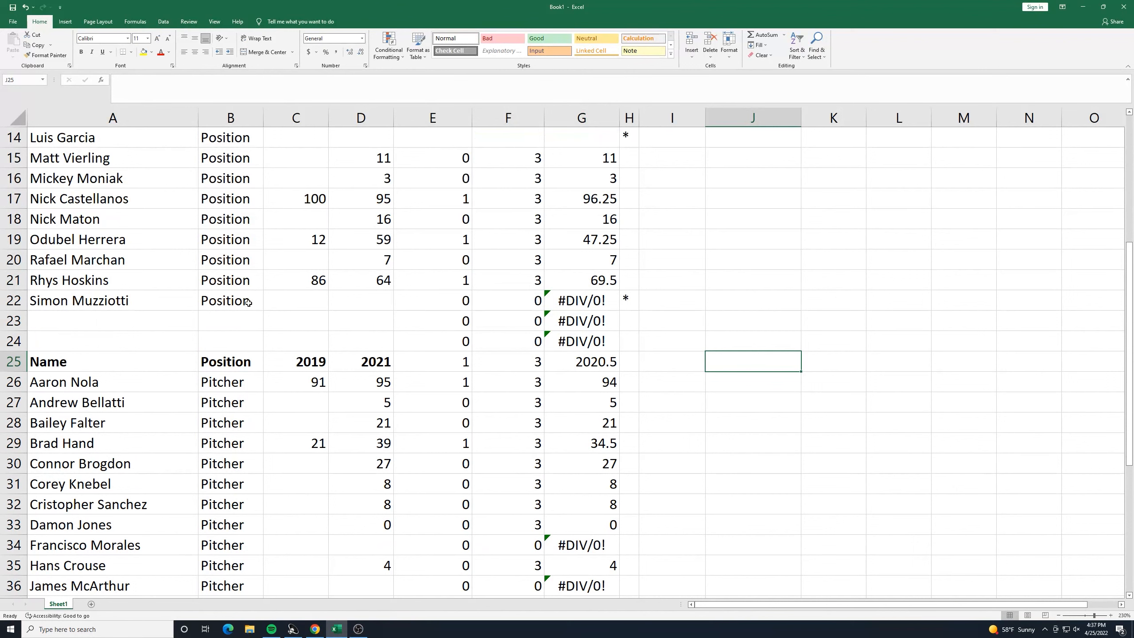
{"action": "mouse_move", "coordinate": [300, 302]}
{"action": "left_mouse_down"}
{"action": "mouse_move", "coordinate": [530, 326]}
{"action": "mouse_move", "coordinate": [566, 342]}
{"action": "left_mouse_up"}
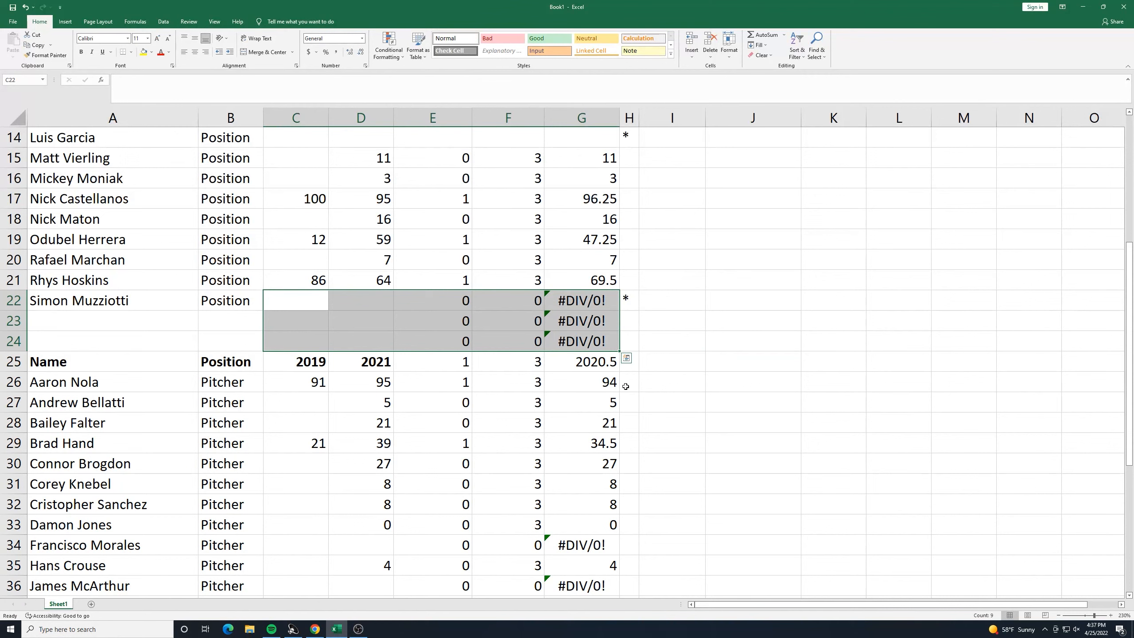
{"action": "key", "text": "Delete"}
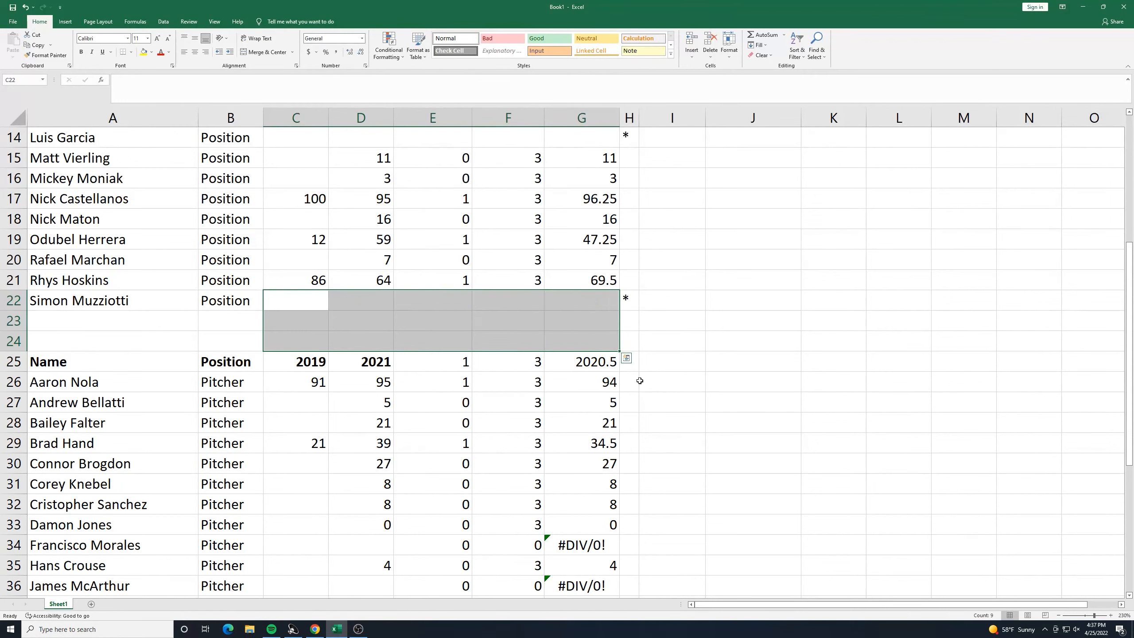
{"action": "left_click", "coordinate": [776, 385]}
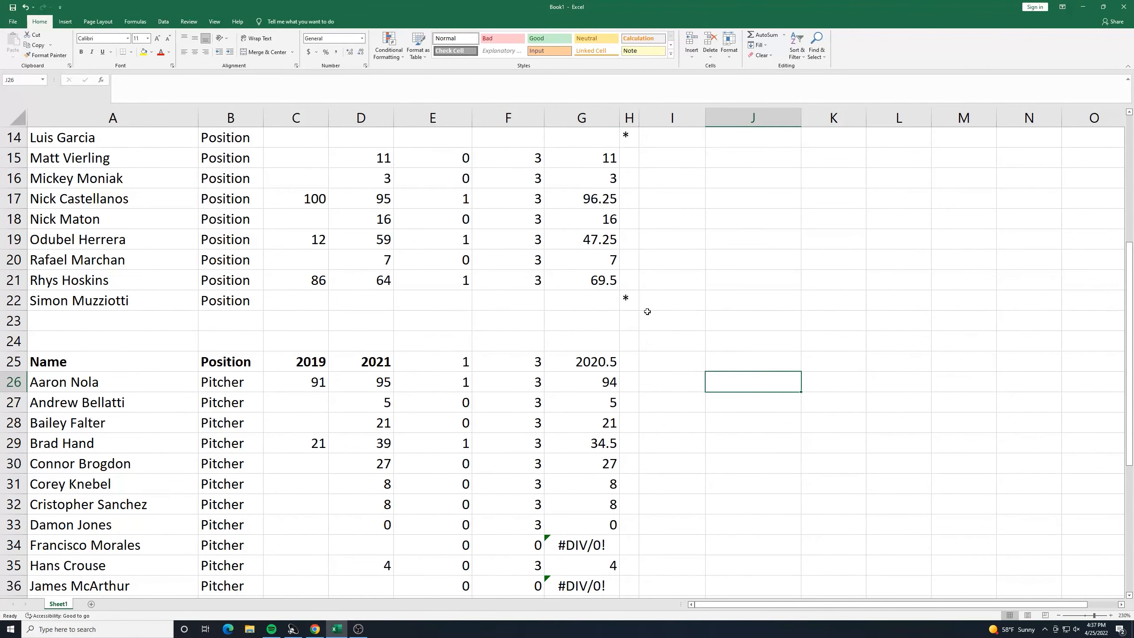
Step: Clear the filled multiplier and projection formulas from E25:G25 in the pitchers' header row
{"action": "scroll", "coordinate": [664, 364], "scroll_direction": "down", "scroll_amount": 3}
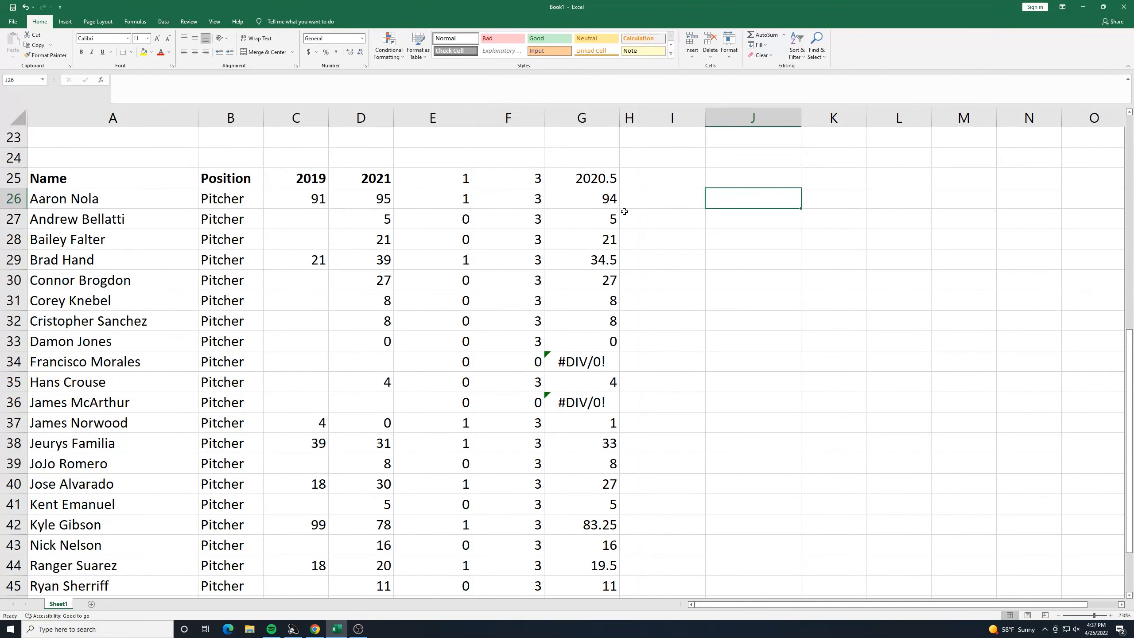
{"action": "scroll", "coordinate": [523, 212], "scroll_direction": "up", "scroll_amount": 7}
{"action": "scroll", "coordinate": [523, 212], "scroll_direction": "down", "scroll_amount": 3}
{"action": "scroll", "coordinate": [523, 212], "scroll_direction": "down", "scroll_amount": 1}
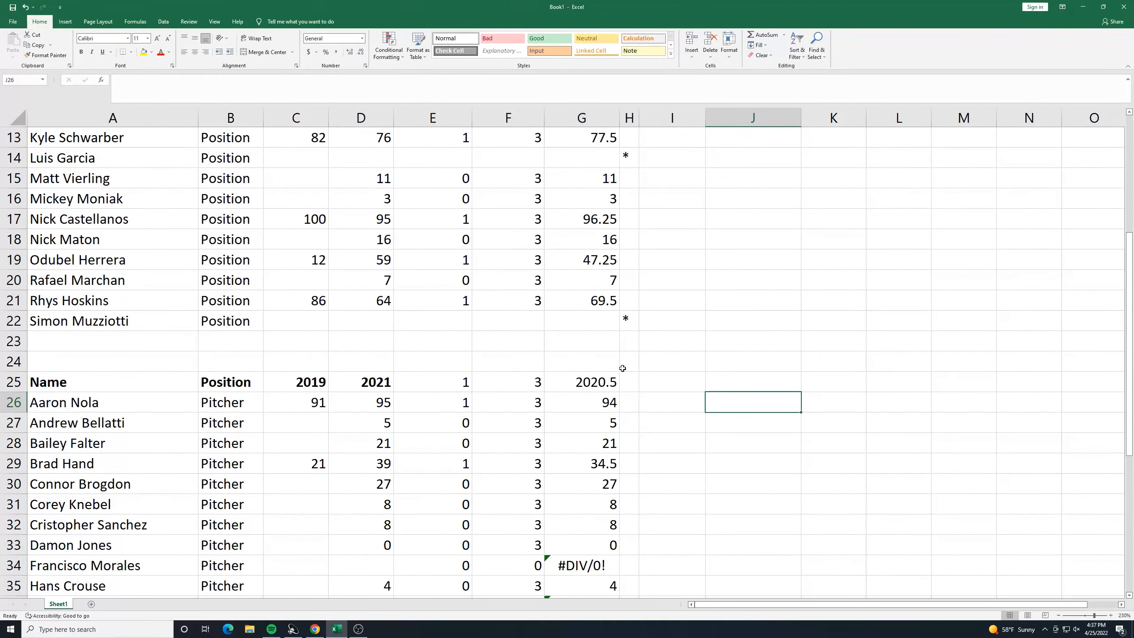
{"action": "scroll", "coordinate": [646, 363], "scroll_direction": "up", "scroll_amount": 1}
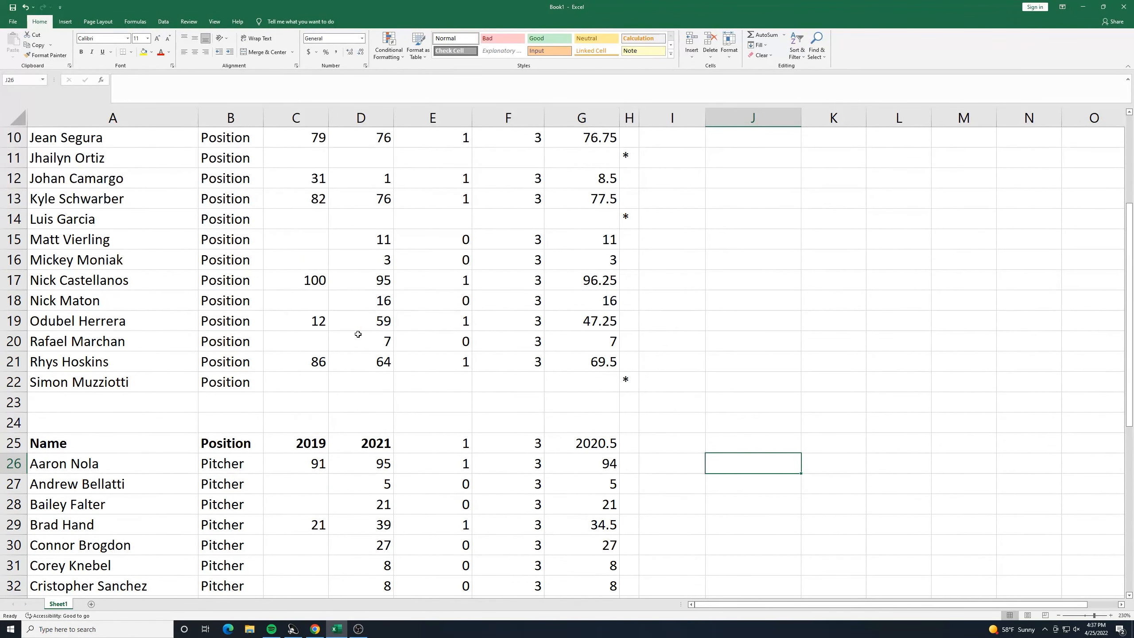
{"action": "left_click_drag", "start_coordinate": [448, 444], "coordinate": [565, 442]}
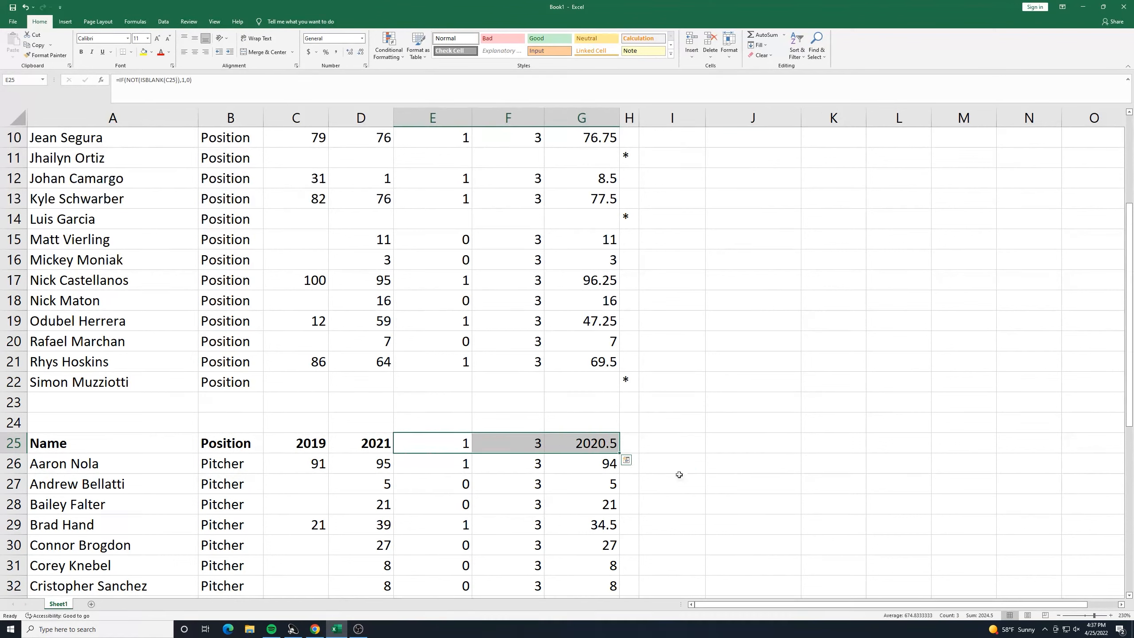
{"action": "key", "text": "Delete"}
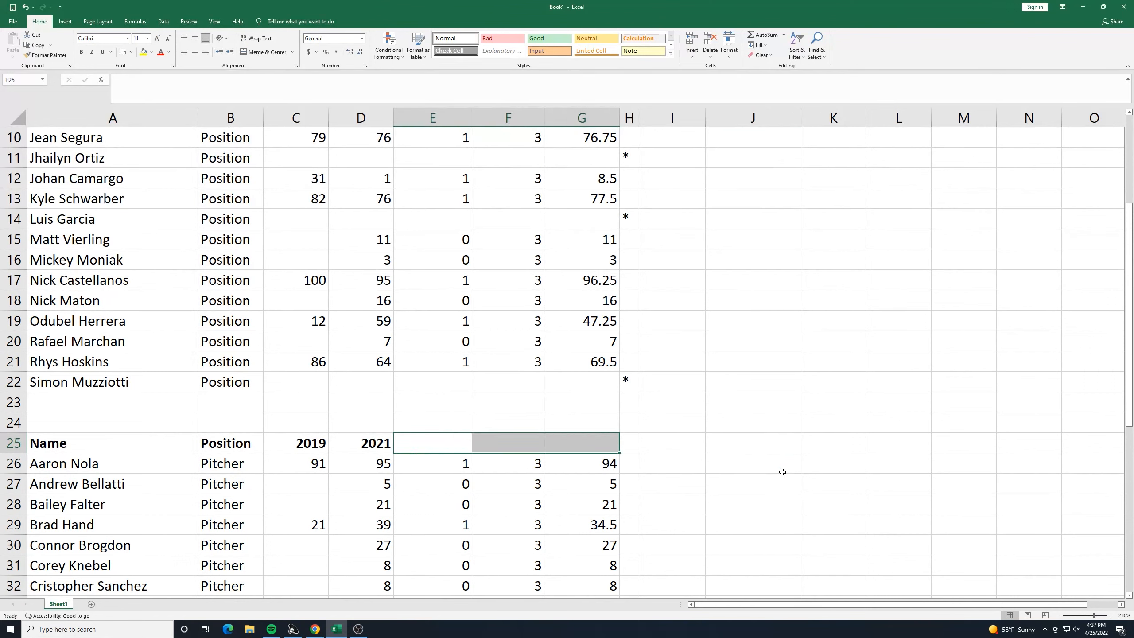
{"action": "left_click", "coordinate": [907, 439]}
Step: Copy the 2019 multiplier, 2021 multiplier and 2022 projection headers from E2:G2 into the pitchers' header row at E25:G25
{"action": "scroll", "coordinate": [679, 425], "scroll_direction": "up", "scroll_amount": 3}
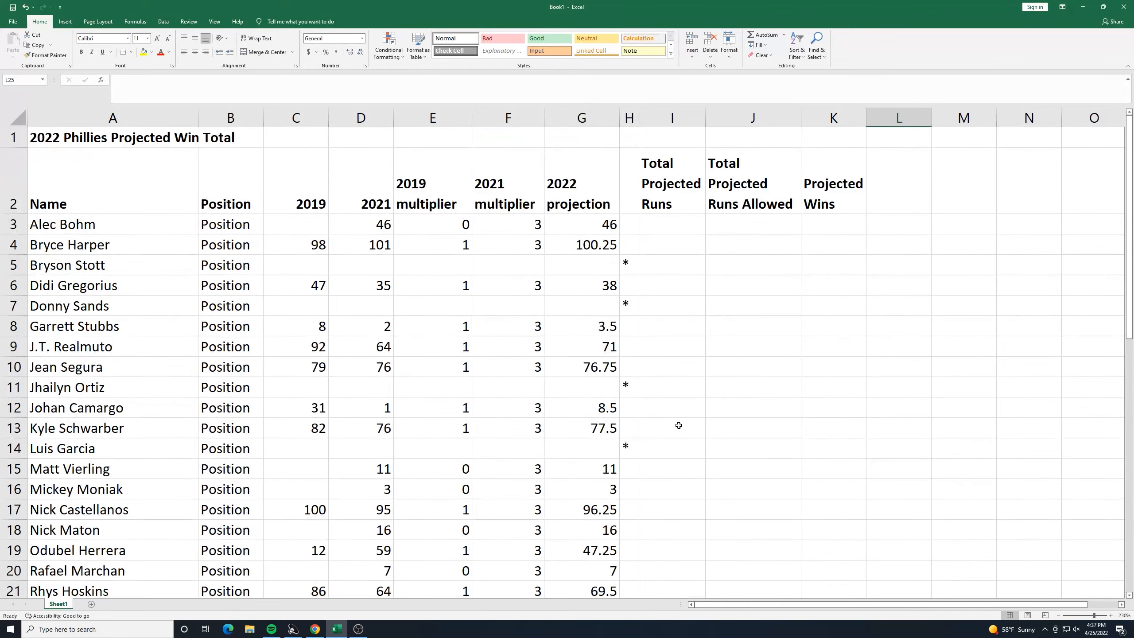
{"action": "scroll", "coordinate": [679, 425], "scroll_direction": "down", "scroll_amount": 1}
{"action": "scroll", "coordinate": [678, 425], "scroll_direction": "up", "scroll_amount": 1}
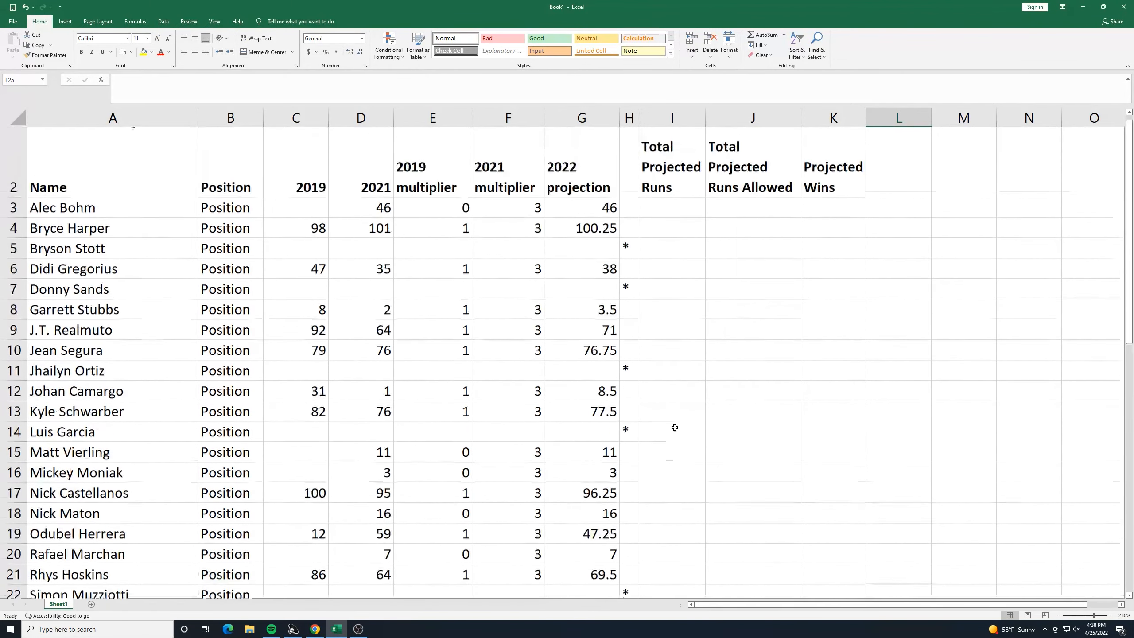
{"action": "scroll", "coordinate": [674, 425], "scroll_direction": "down", "scroll_amount": 1}
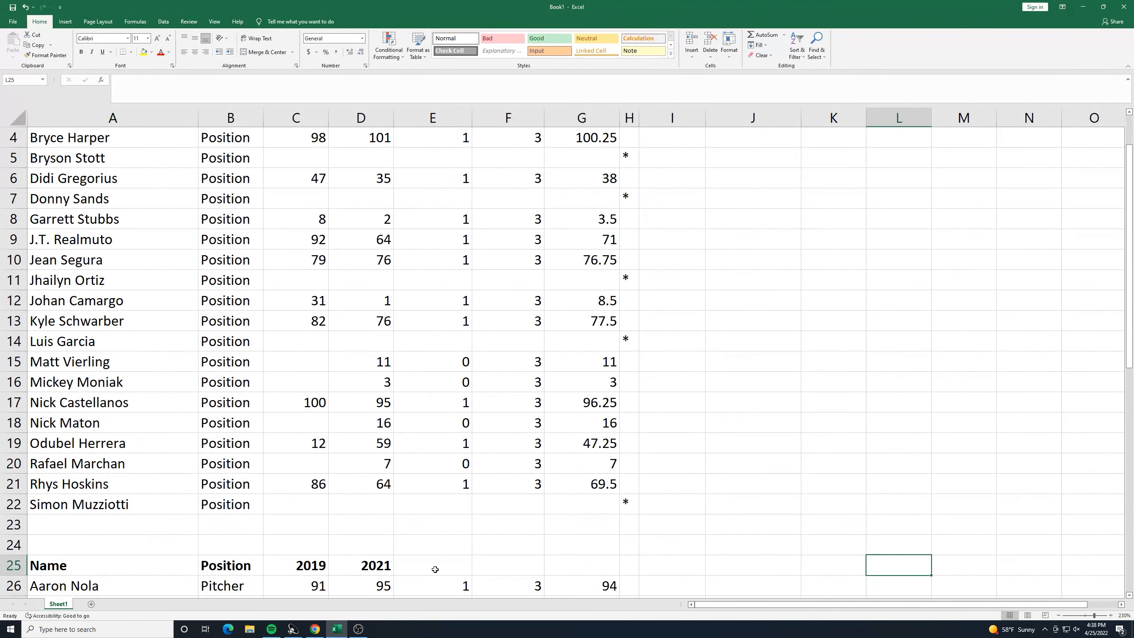
{"action": "left_click", "coordinate": [435, 569]}
{"action": "scroll", "coordinate": [451, 561], "scroll_direction": "up", "scroll_amount": 1}
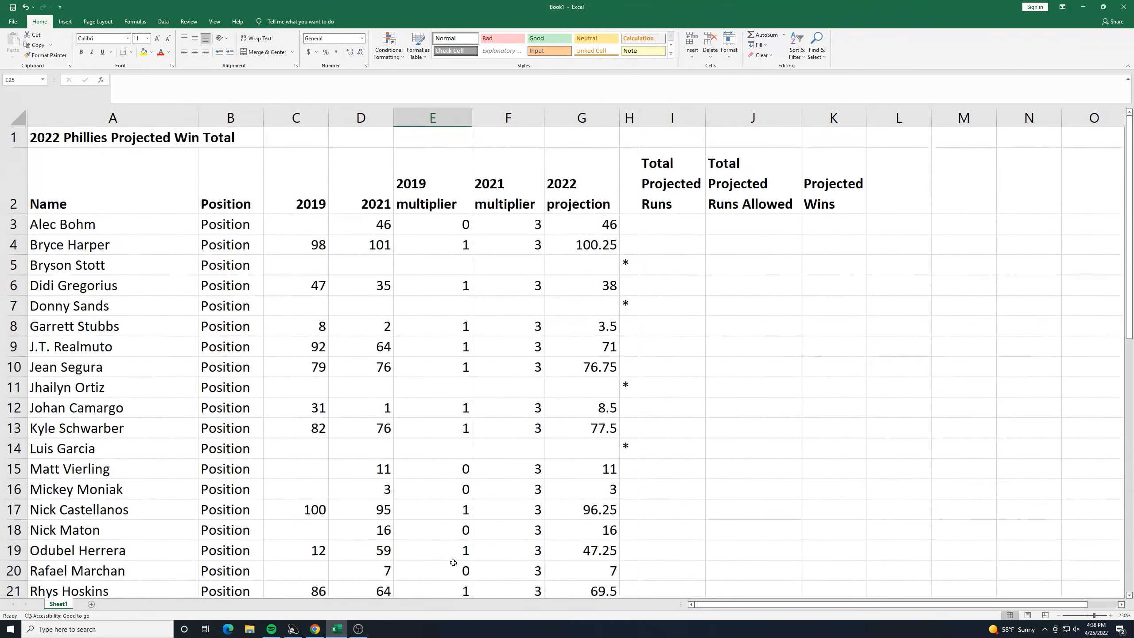
{"action": "left_click_drag", "start_coordinate": [434, 177], "coordinate": [580, 187]}
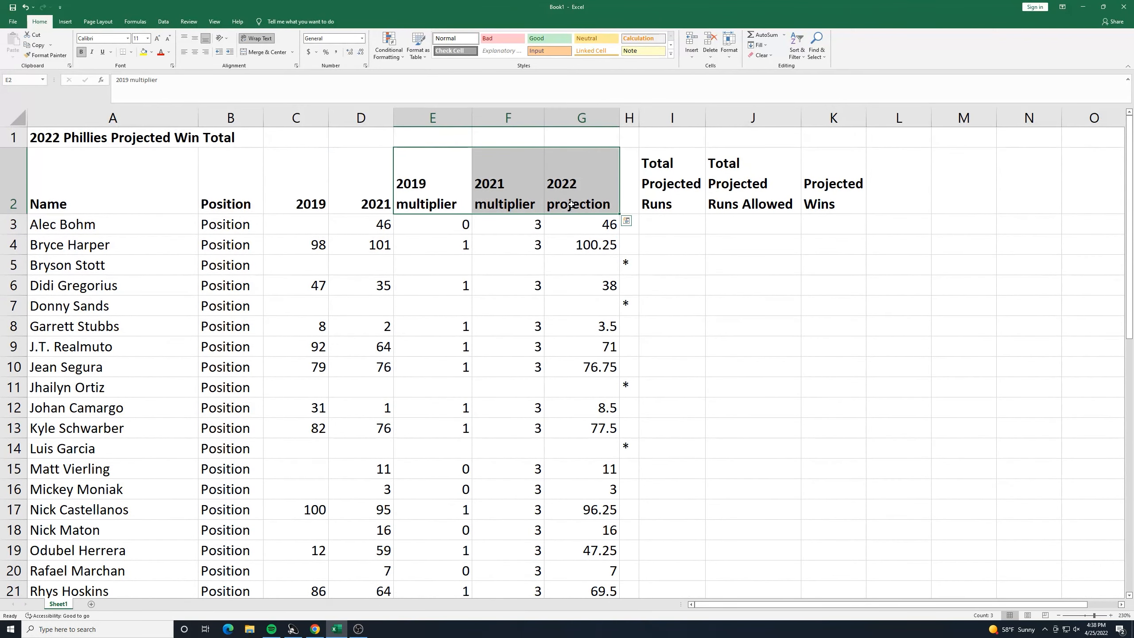
{"action": "key", "text": "ctrl+c"}
{"action": "scroll", "coordinate": [730, 428], "scroll_direction": "down", "scroll_amount": 3}
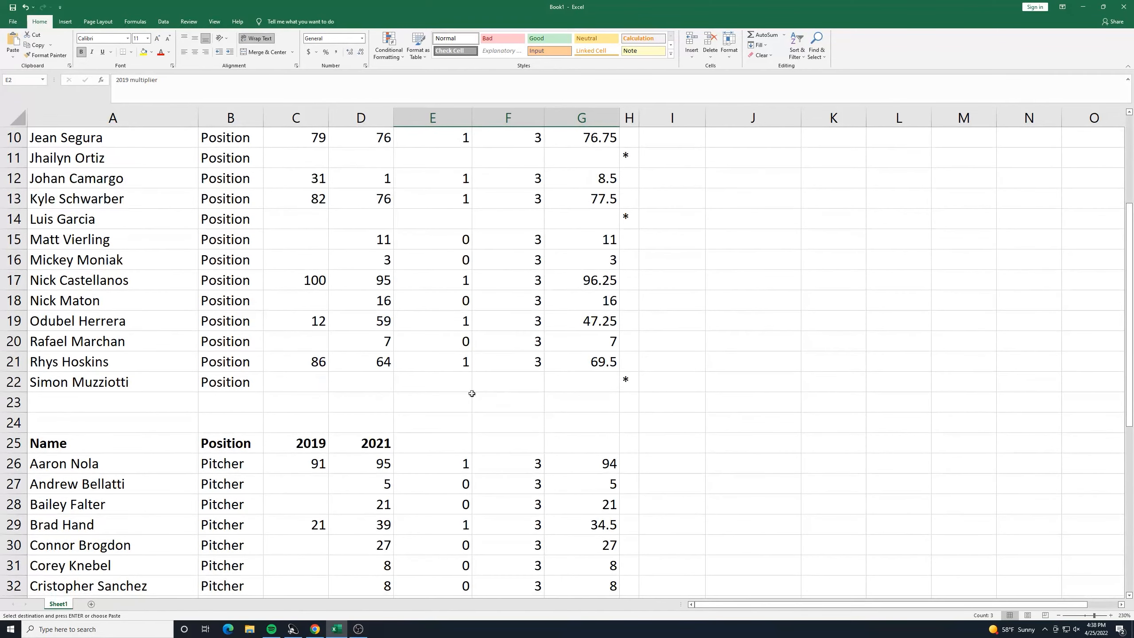
{"action": "left_click", "coordinate": [433, 444]}
{"action": "key", "text": "ctrl+v"}
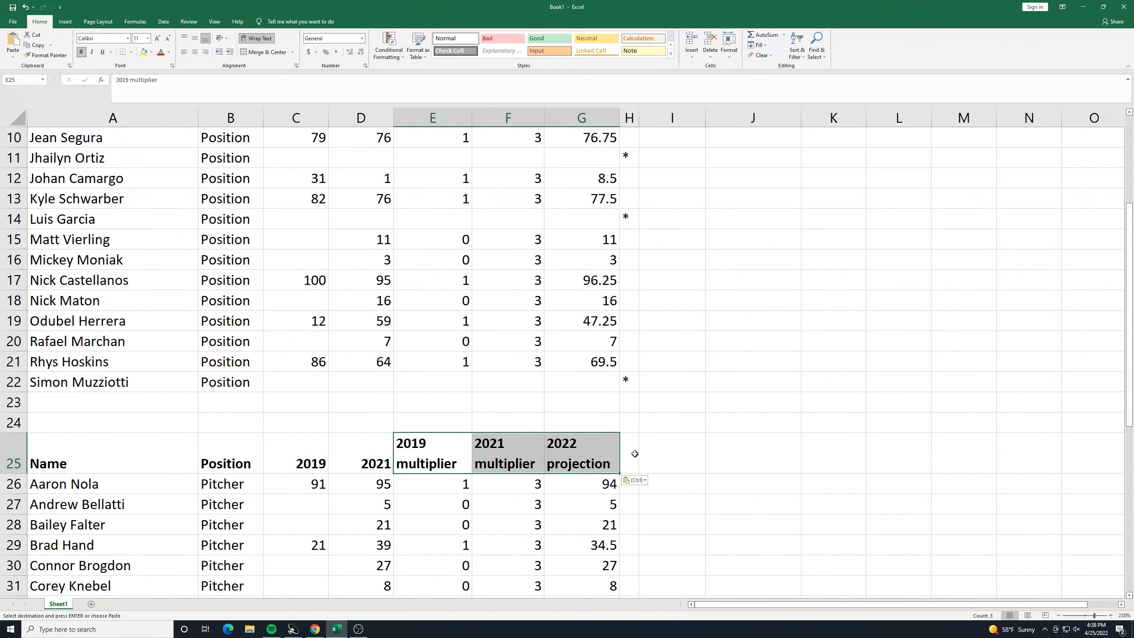
{"action": "left_click", "coordinate": [752, 484]}
Step: Enter the label "Average" in F23 below the position players and make it bold
{"action": "scroll", "coordinate": [831, 431], "scroll_direction": "up", "scroll_amount": 3}
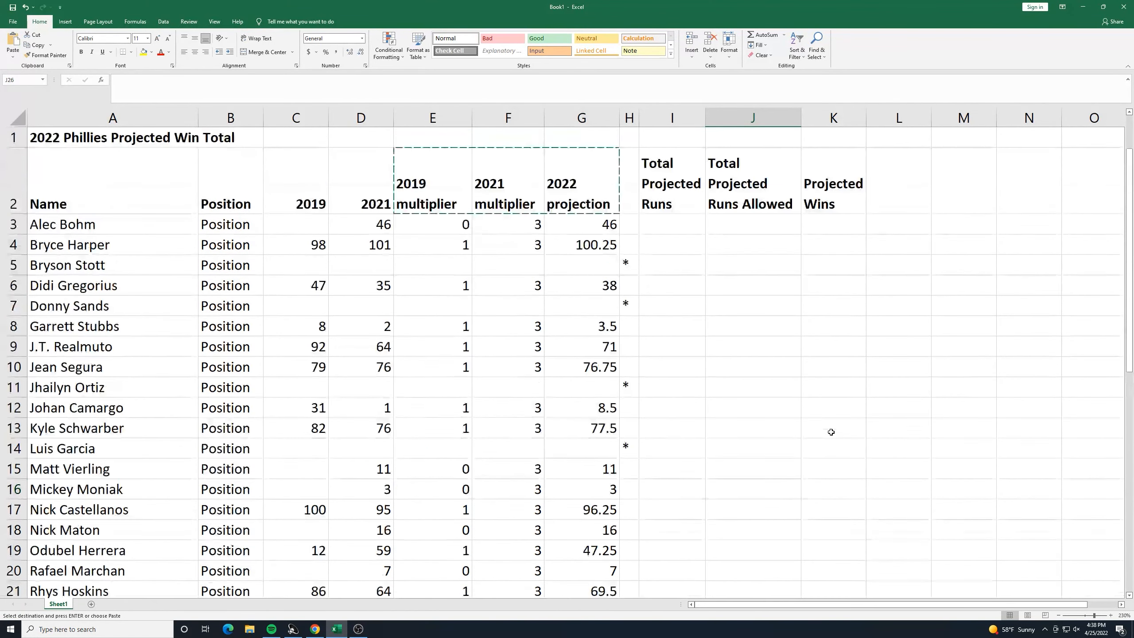
{"action": "scroll", "coordinate": [833, 405], "scroll_direction": "down", "scroll_amount": 1}
{"action": "scroll", "coordinate": [833, 405], "scroll_direction": "down", "scroll_amount": 3}
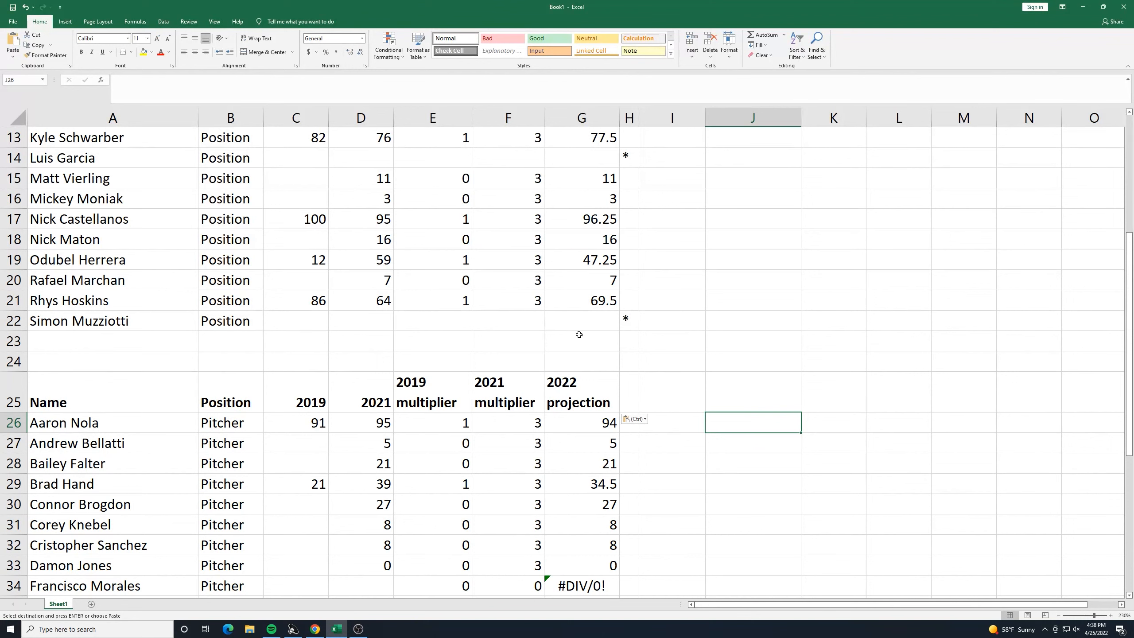
{"action": "left_click", "coordinate": [514, 337]}
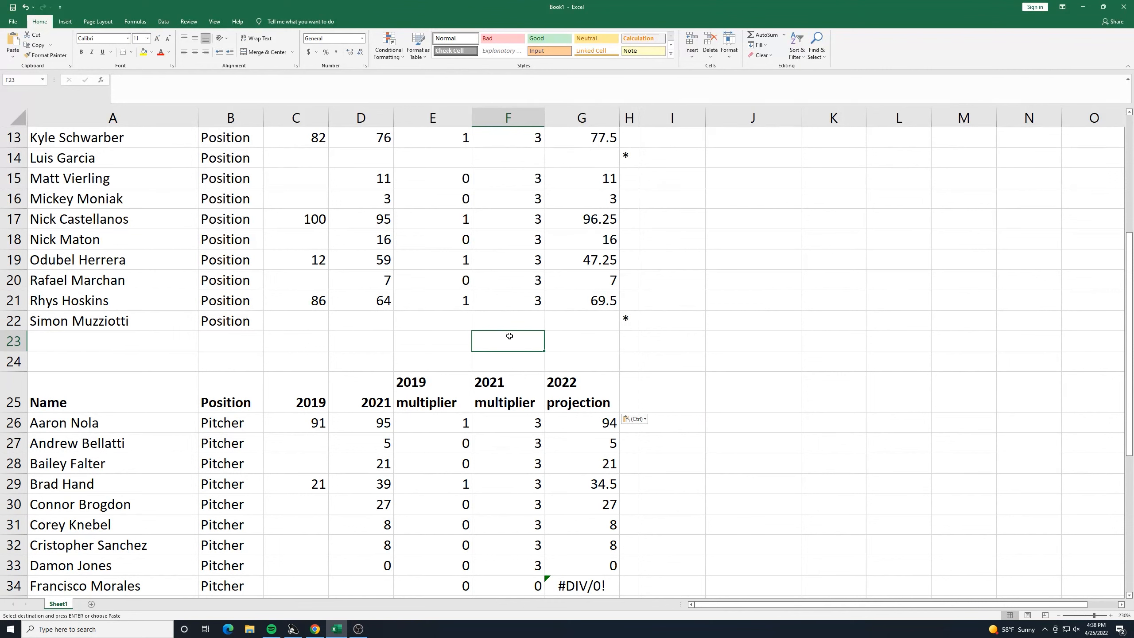
{"action": "type", "text": "Average"}
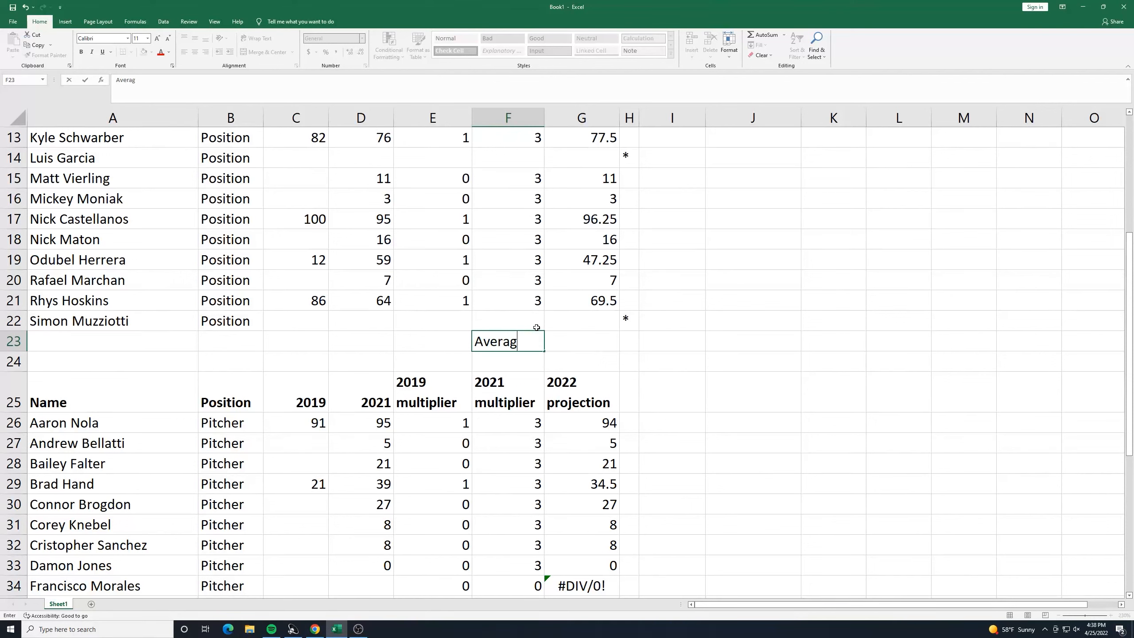
{"action": "key", "text": "Return"}
{"action": "key", "text": "Up"}
{"action": "key", "text": "ctrl+b"}
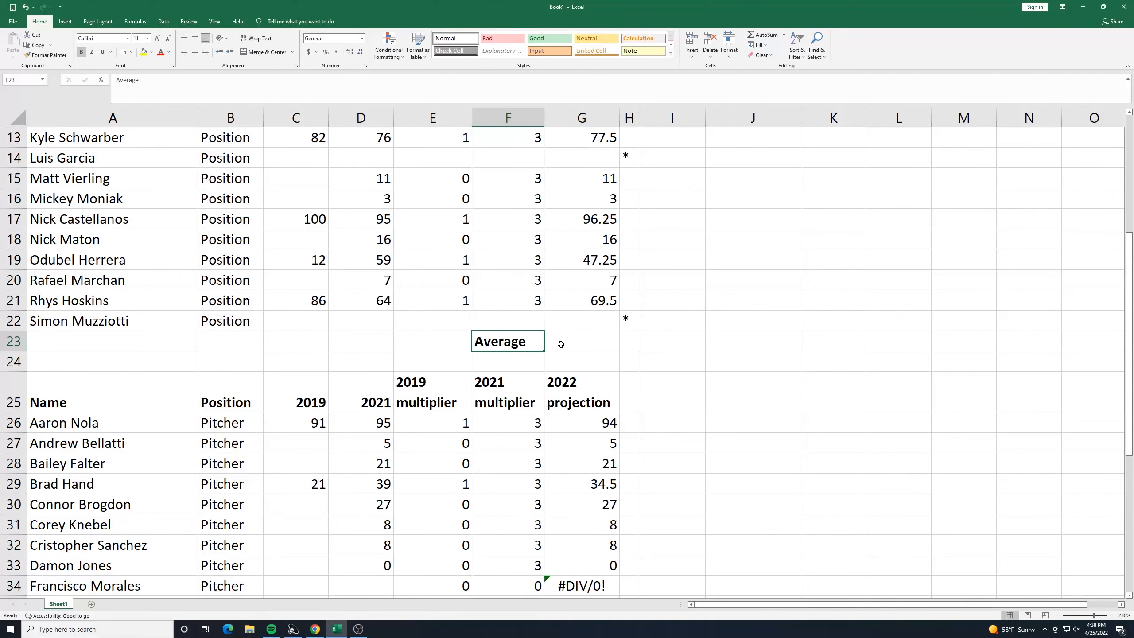
Step: Calculate the average of the position players' 2022 projections in G23 with an AVERAGE formula over G3:G22
{"action": "left_click", "coordinate": [562, 341]}
{"action": "type", "text": "=avera"}
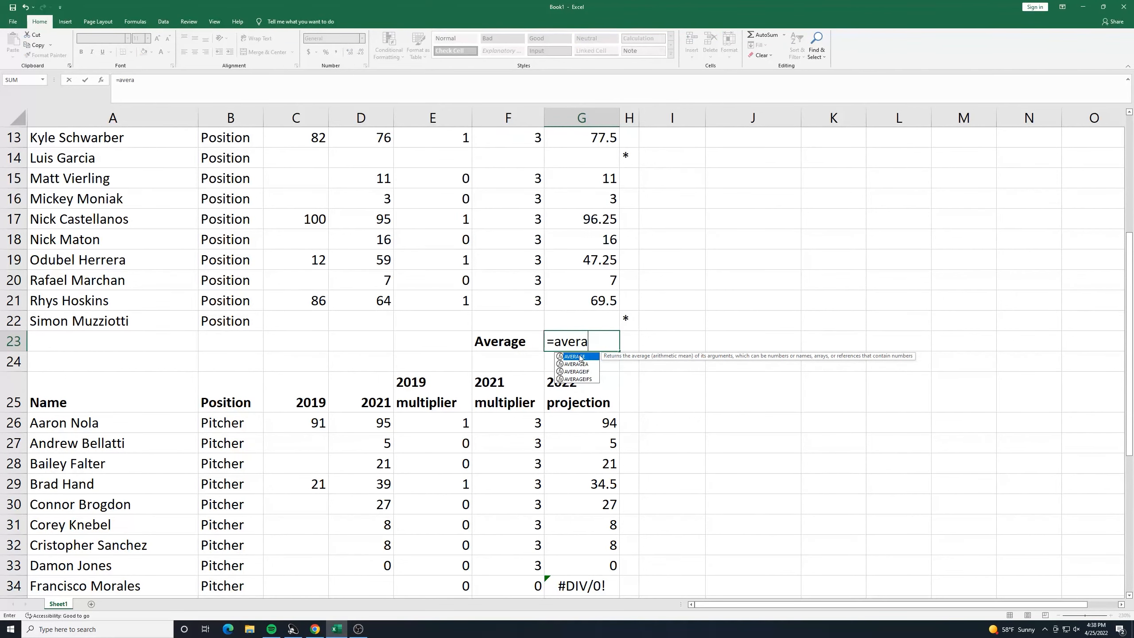
{"action": "double_click", "coordinate": [580, 357]}
{"action": "scroll", "coordinate": [658, 263], "scroll_direction": "up", "scroll_amount": 4}
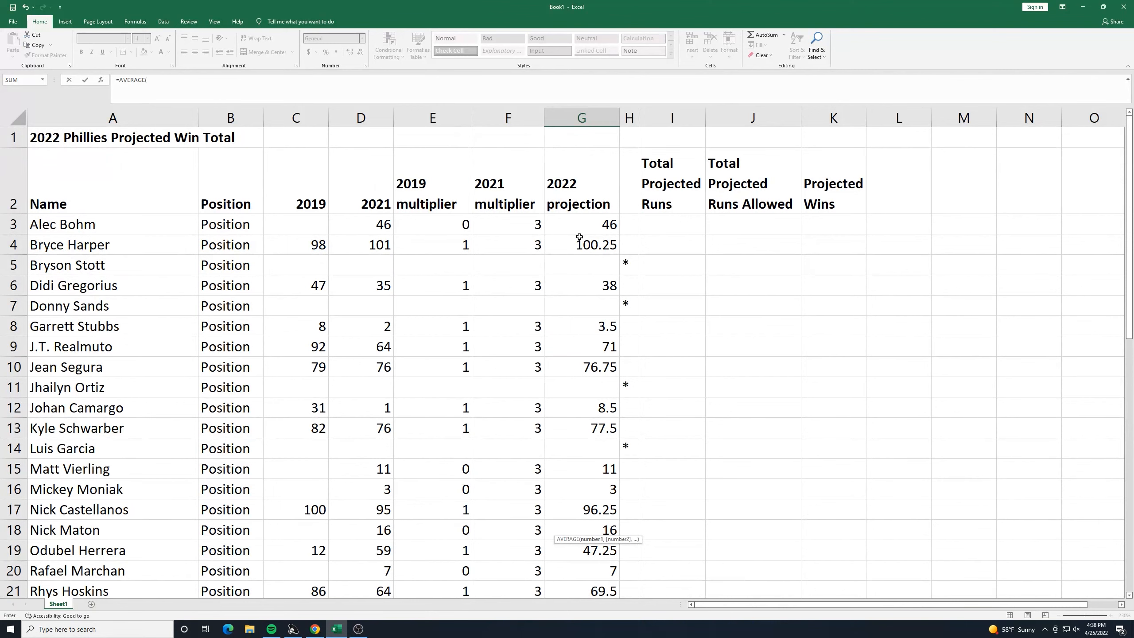
{"action": "left_click_drag", "start_coordinate": [581, 225], "coordinate": [618, 524]}
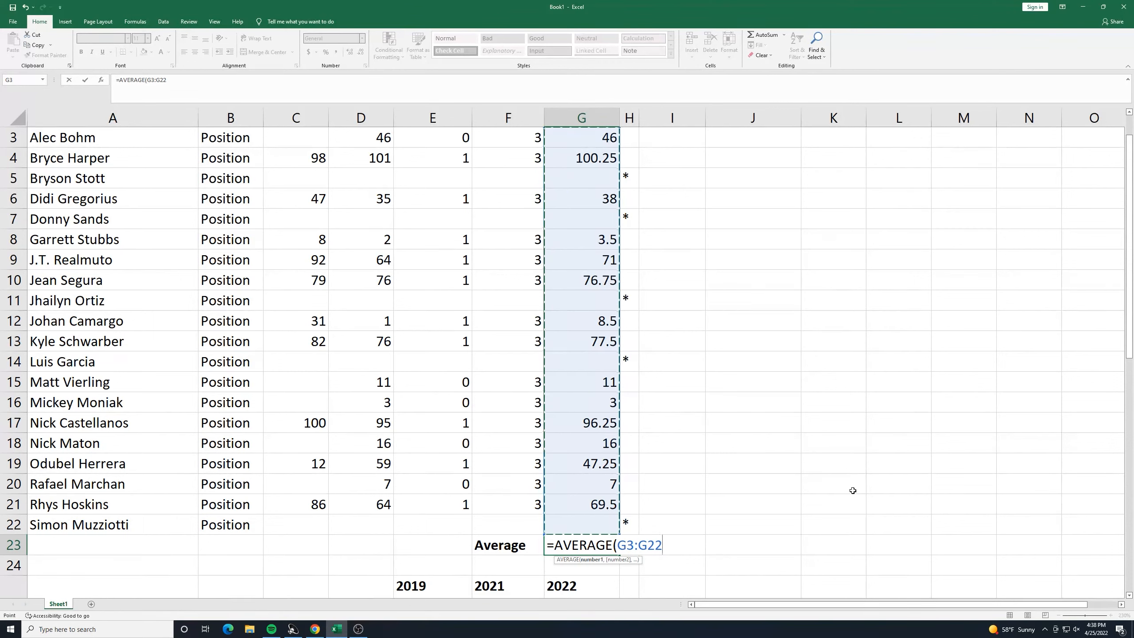
{"action": "key", "text": "Return"}
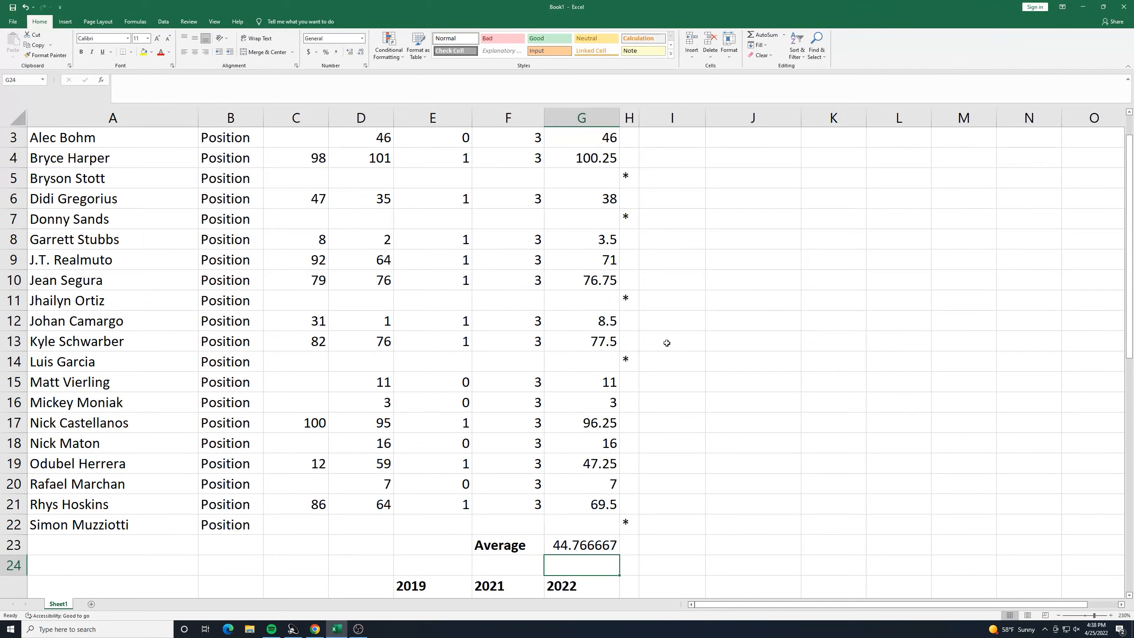
Step: Clear C34:G34 and C36:G36 for the two pitchers who have no 2019 or 2021 data
{"action": "scroll", "coordinate": [667, 343], "scroll_direction": "down", "scroll_amount": 1}
{"action": "scroll", "coordinate": [667, 343], "scroll_direction": "down", "scroll_amount": 1}
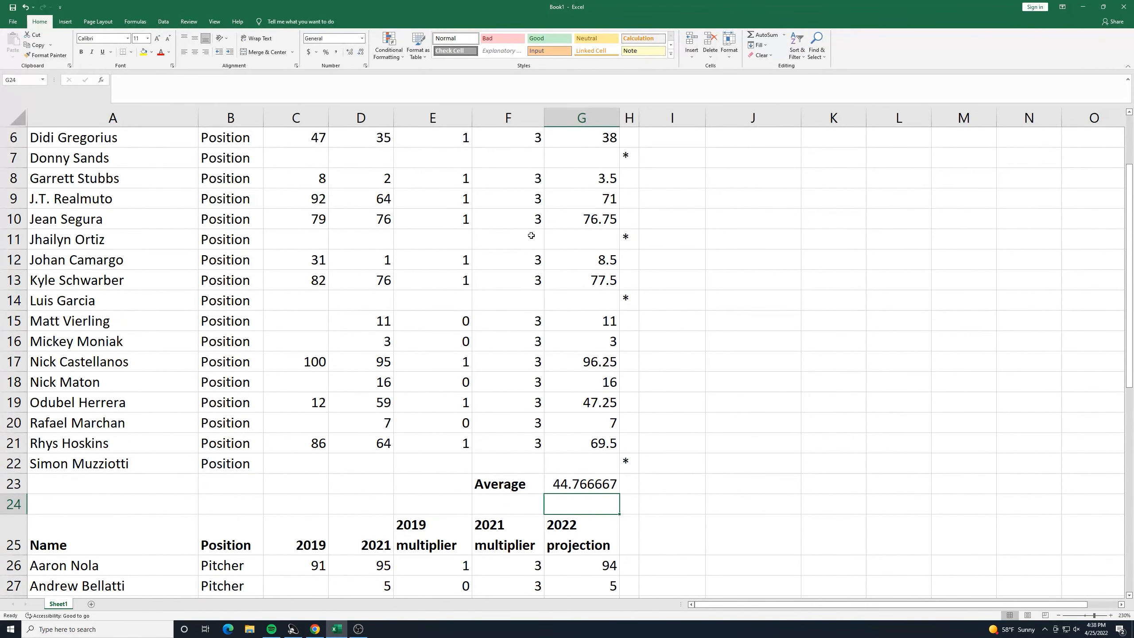
{"action": "scroll", "coordinate": [456, 212], "scroll_direction": "up", "scroll_amount": 3}
{"action": "scroll", "coordinate": [786, 337], "scroll_direction": "down", "scroll_amount": 1}
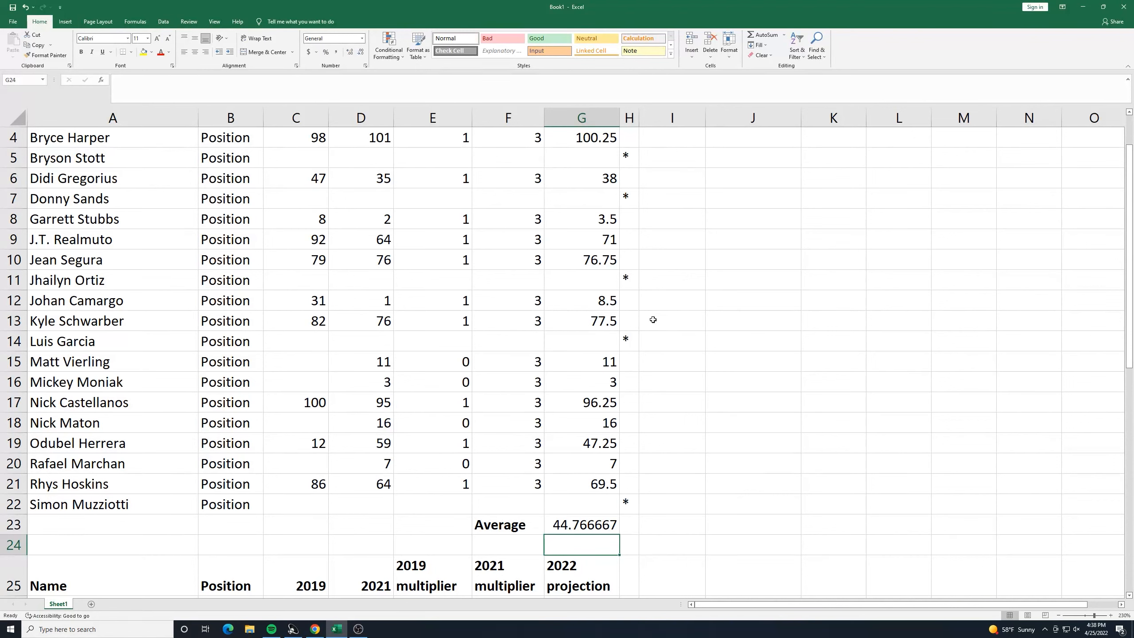
{"action": "scroll", "coordinate": [653, 320], "scroll_direction": "up", "scroll_amount": 1}
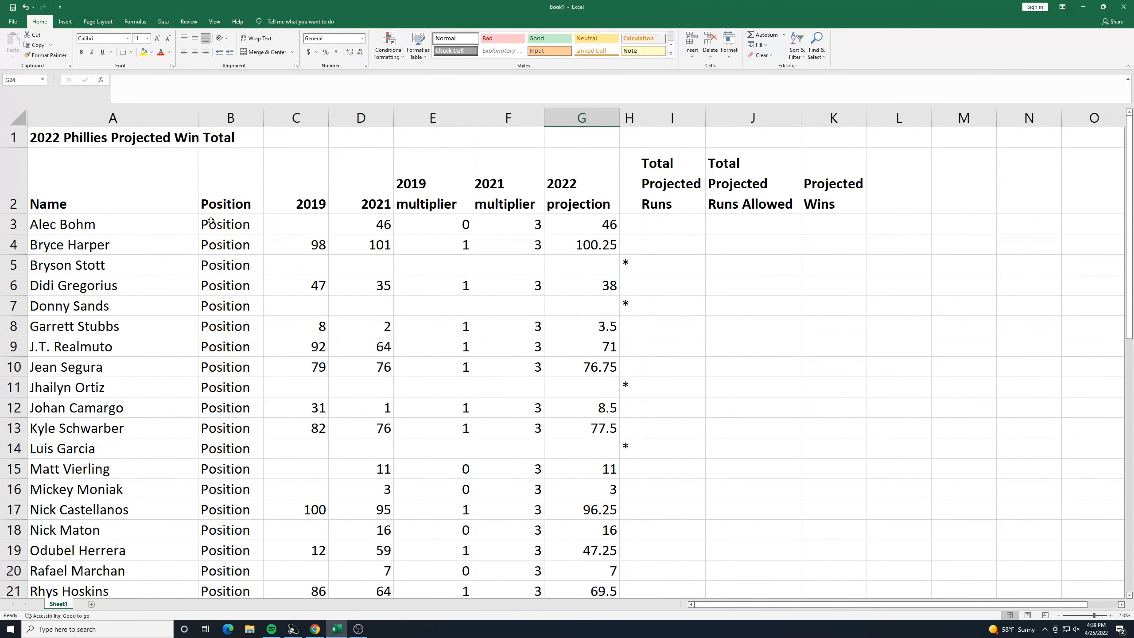
{"action": "scroll", "coordinate": [534, 245], "scroll_direction": "down", "scroll_amount": 2}
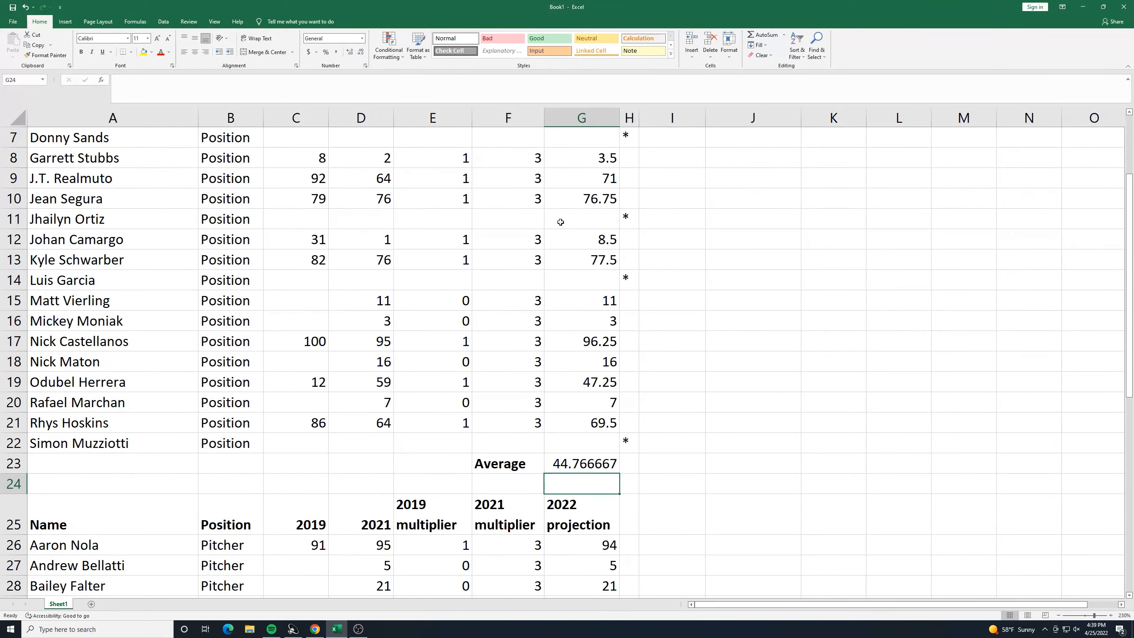
{"action": "scroll", "coordinate": [589, 250], "scroll_direction": "down", "scroll_amount": 2}
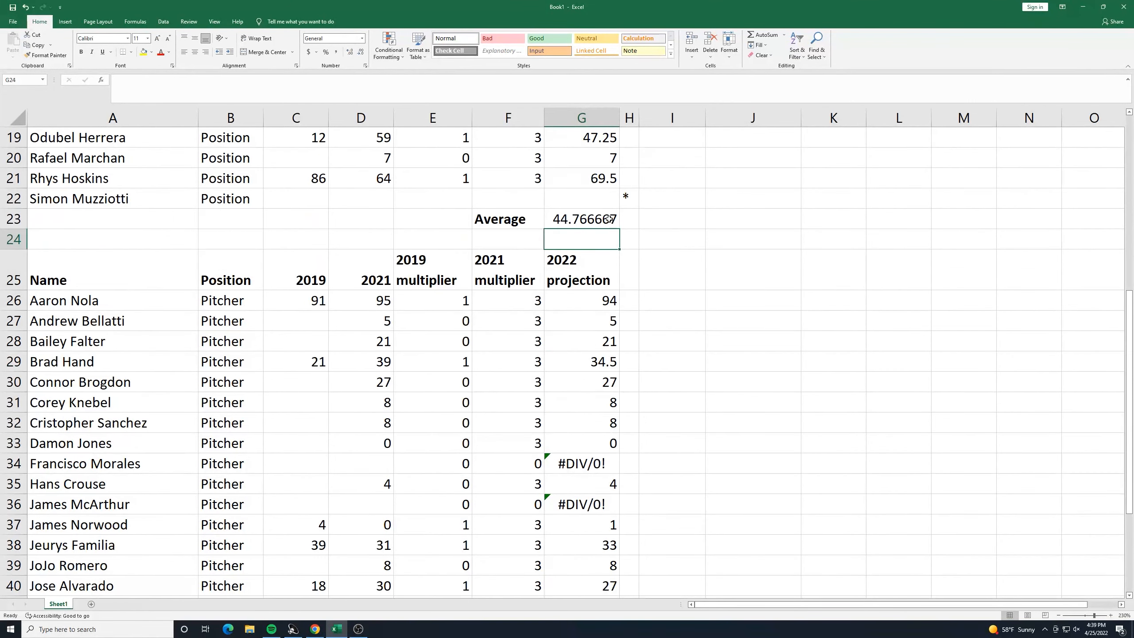
{"action": "scroll", "coordinate": [804, 263], "scroll_direction": "down", "scroll_amount": 2}
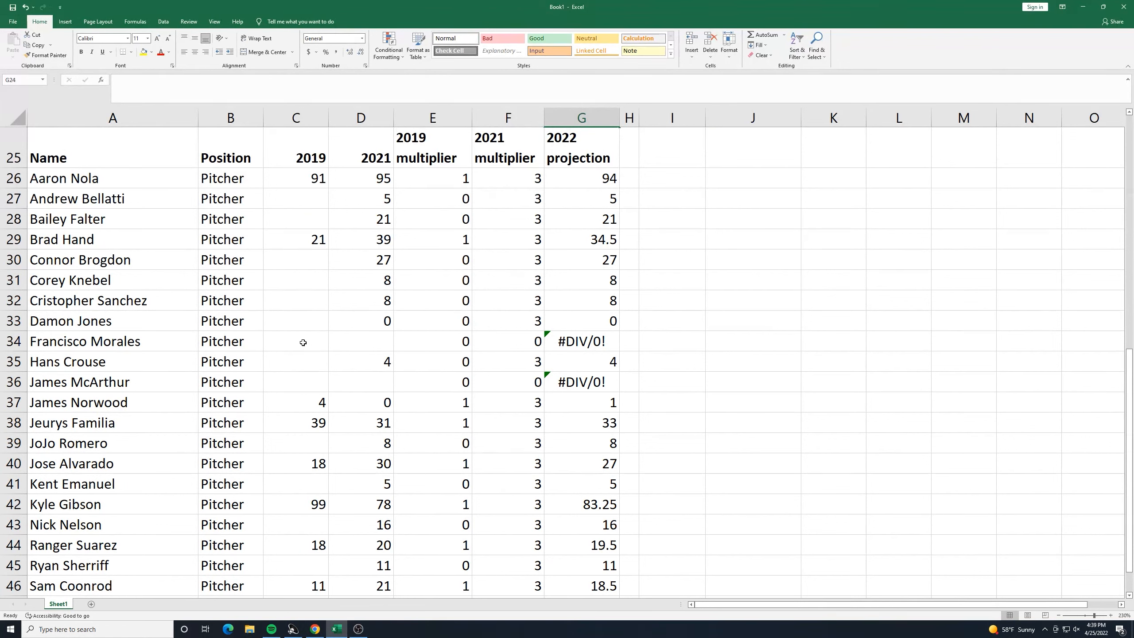
{"action": "left_click_drag", "start_coordinate": [308, 346], "coordinate": [583, 354]}
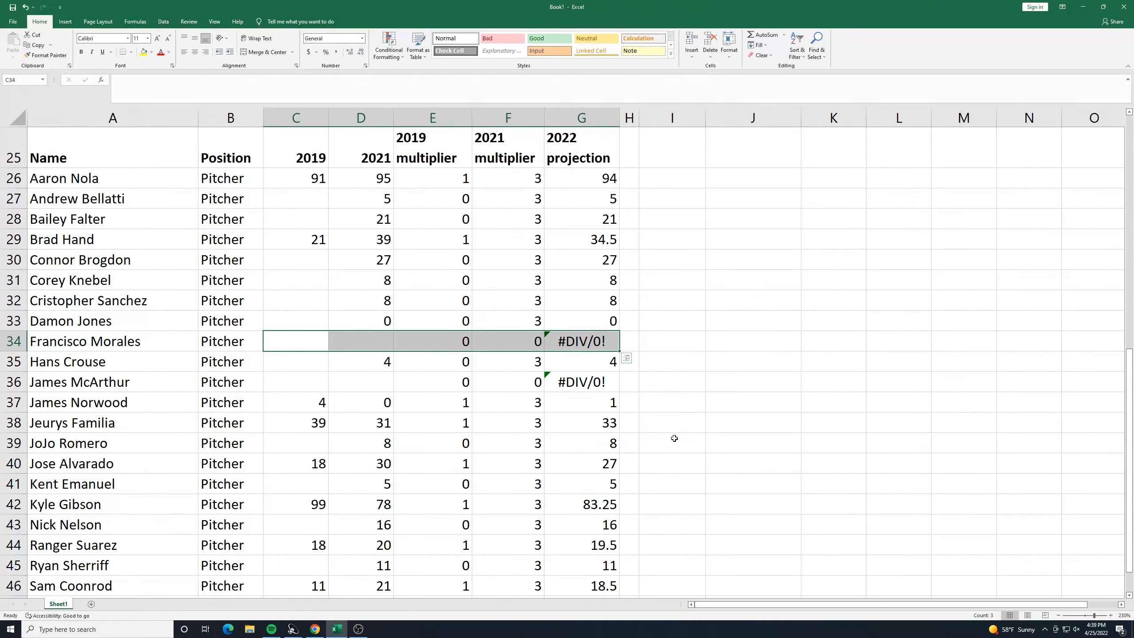
{"action": "key", "text": "Delete"}
{"action": "left_click_drag", "start_coordinate": [291, 379], "coordinate": [598, 387]}
{"action": "key", "text": "Delete"}
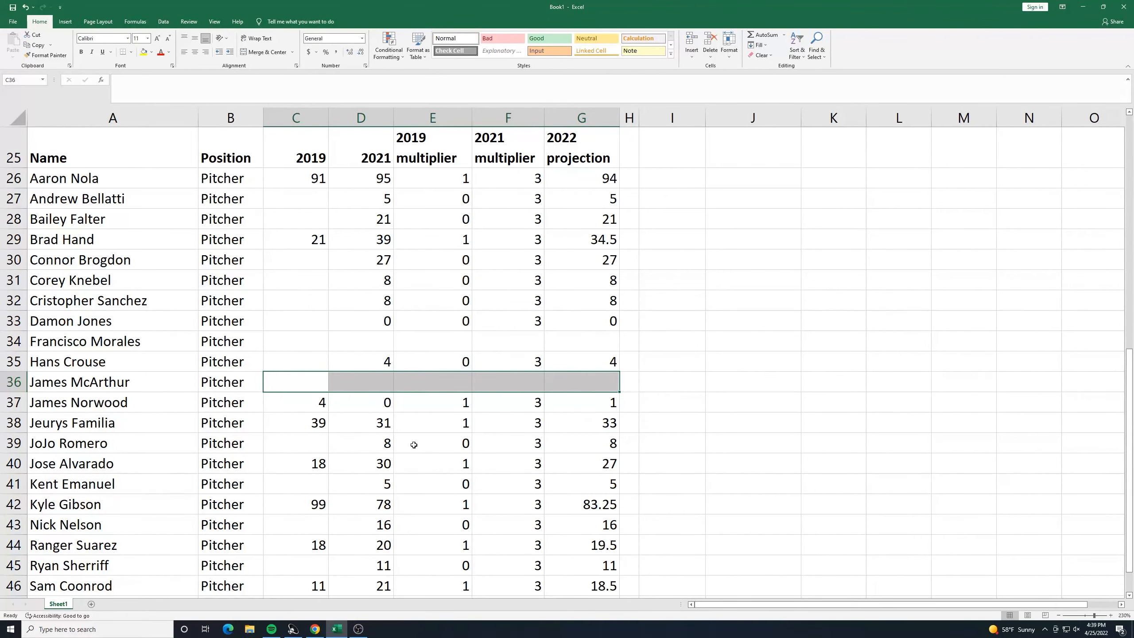
Step: Mark the two pitchers without 2019 or 2021 data with an asterisk in H34 and H36
{"action": "scroll", "coordinate": [413, 445], "scroll_direction": "down", "scroll_amount": 1}
{"action": "scroll", "coordinate": [589, 383], "scroll_direction": "down", "scroll_amount": 2}
{"action": "scroll", "coordinate": [738, 425], "scroll_direction": "up", "scroll_amount": 1}
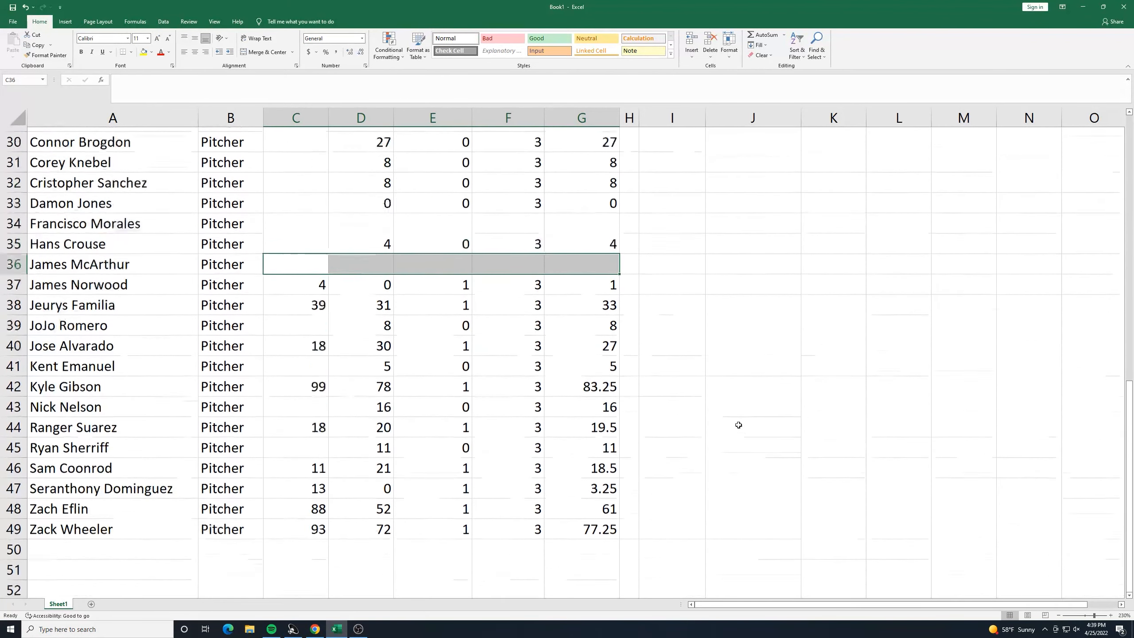
{"action": "scroll", "coordinate": [738, 424], "scroll_direction": "up", "scroll_amount": 1}
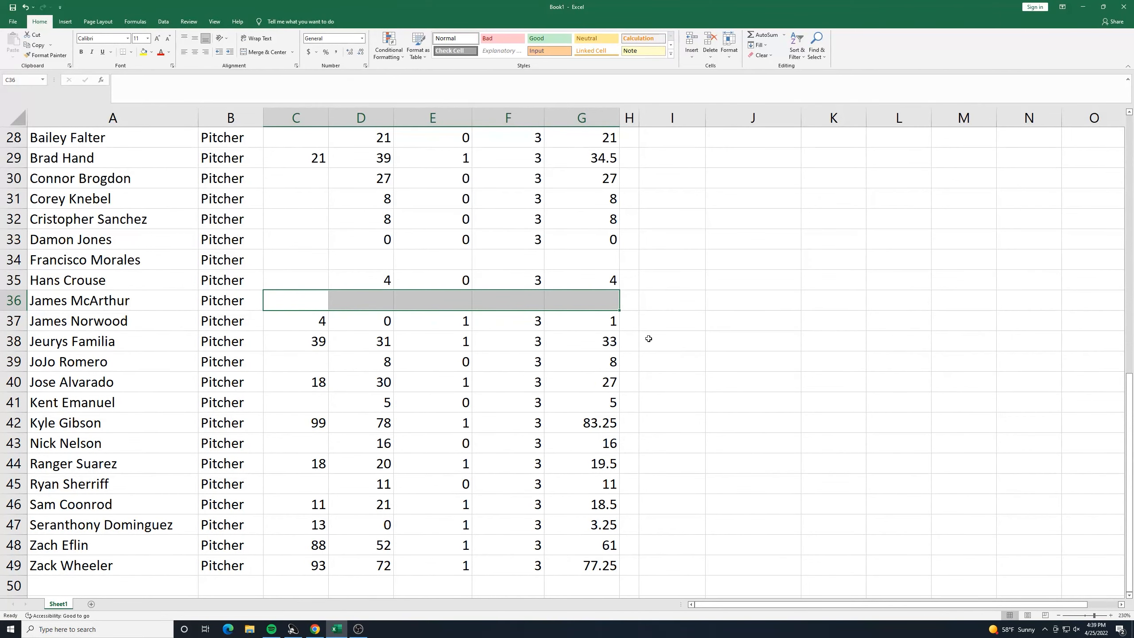
{"action": "left_click", "coordinate": [822, 466]}
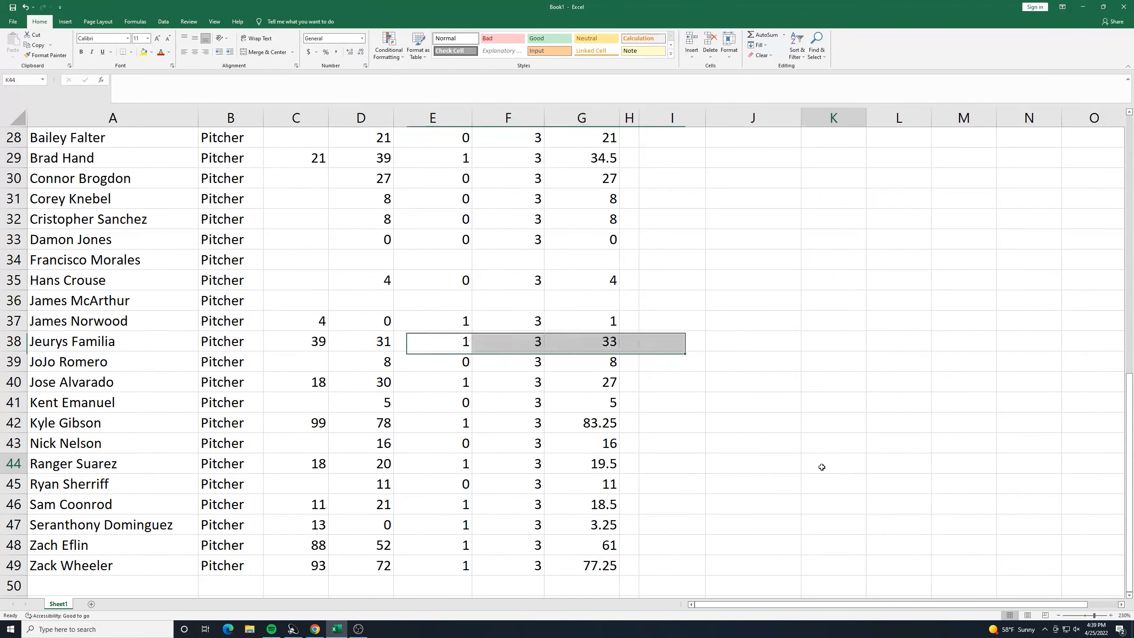
{"action": "scroll", "coordinate": [819, 465], "scroll_direction": "up", "scroll_amount": 1}
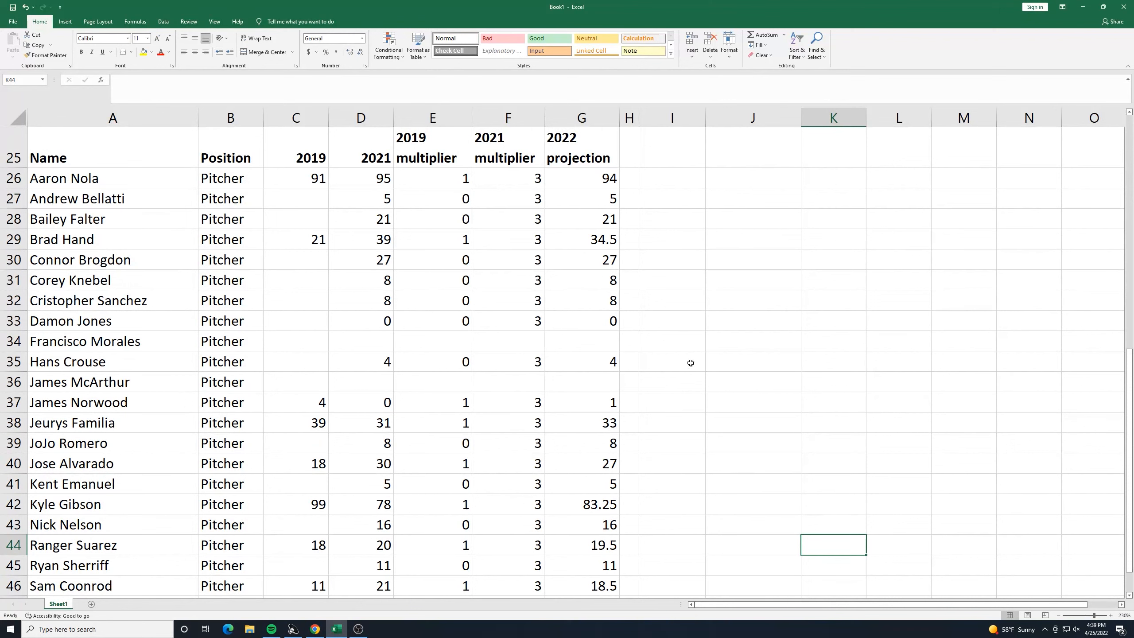
{"action": "left_click", "coordinate": [632, 341]}
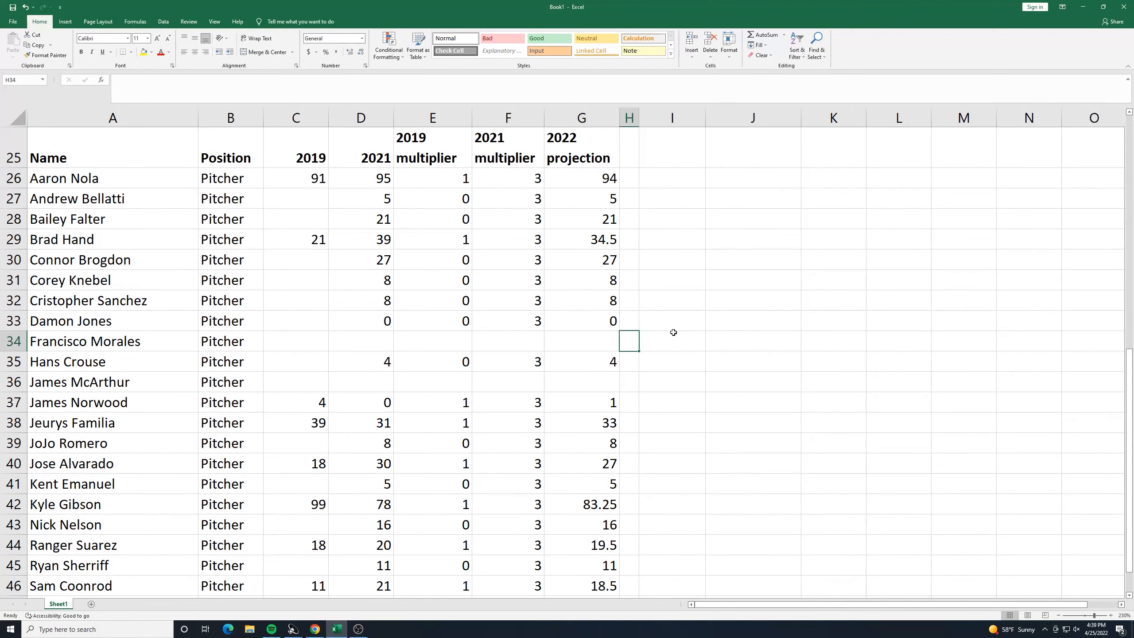
{"action": "type", "text": "*"}
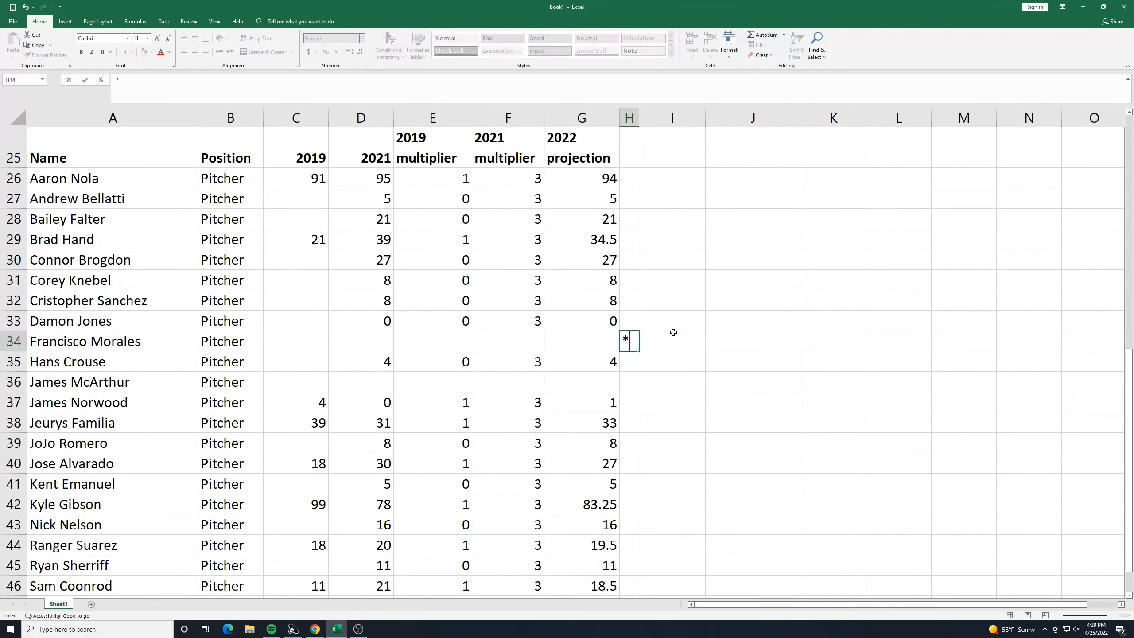
{"action": "key", "text": "Return"}
{"action": "key", "text": "Return"}
{"action": "type", "text": "*"}
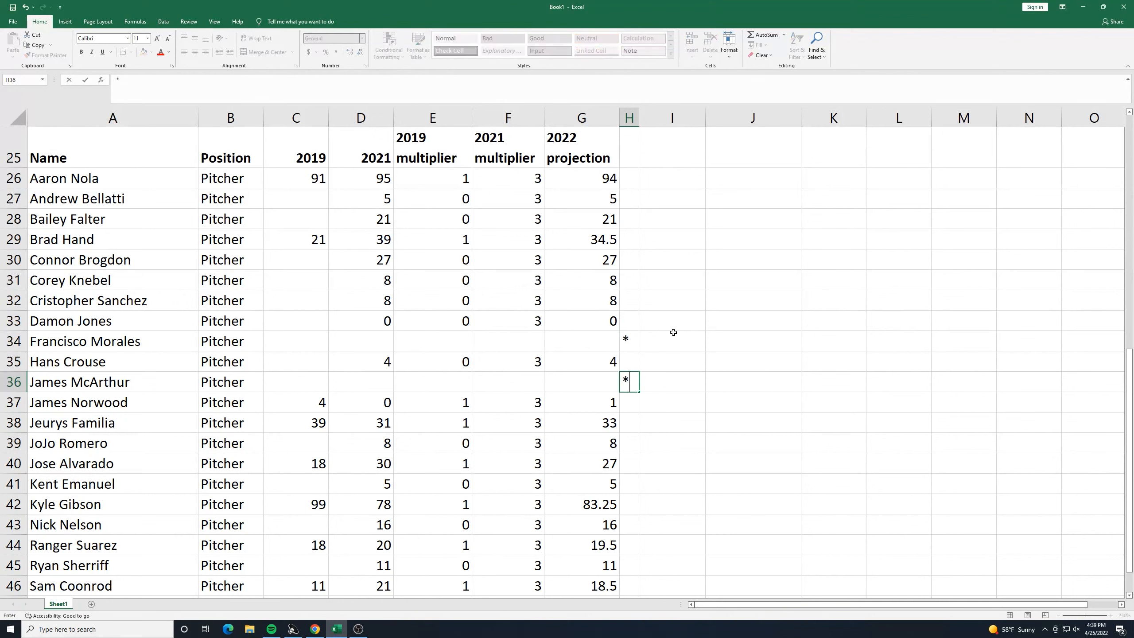
{"action": "key", "text": "Return"}
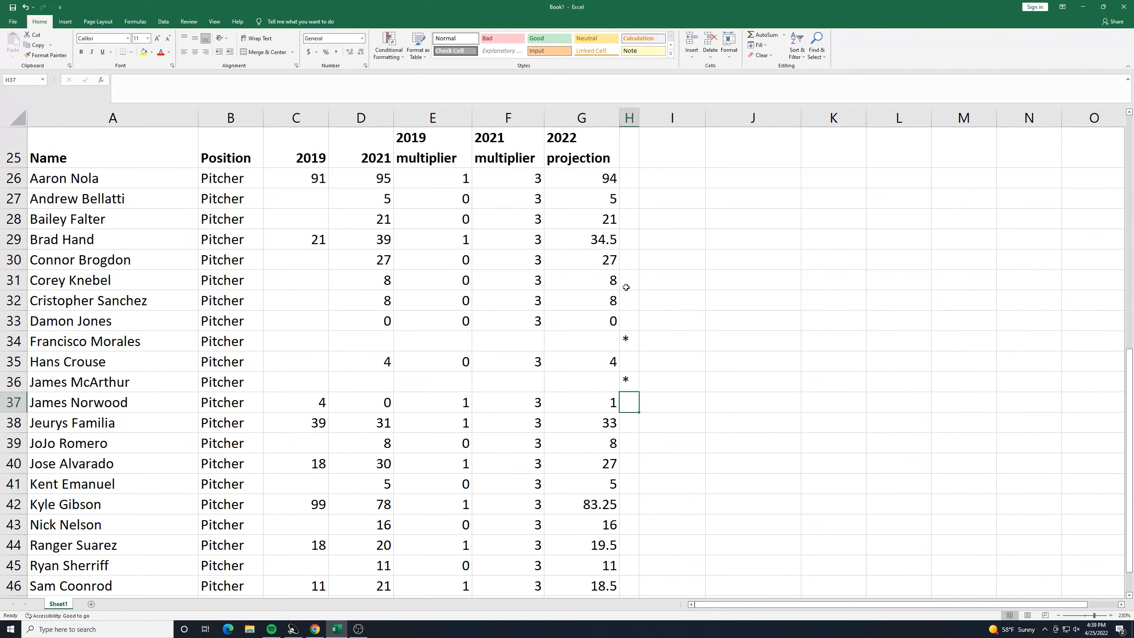
Step: Enter the label "Average" in F50 below the pitchers and make it bold
{"action": "scroll", "coordinate": [626, 287], "scroll_direction": "down", "scroll_amount": 3}
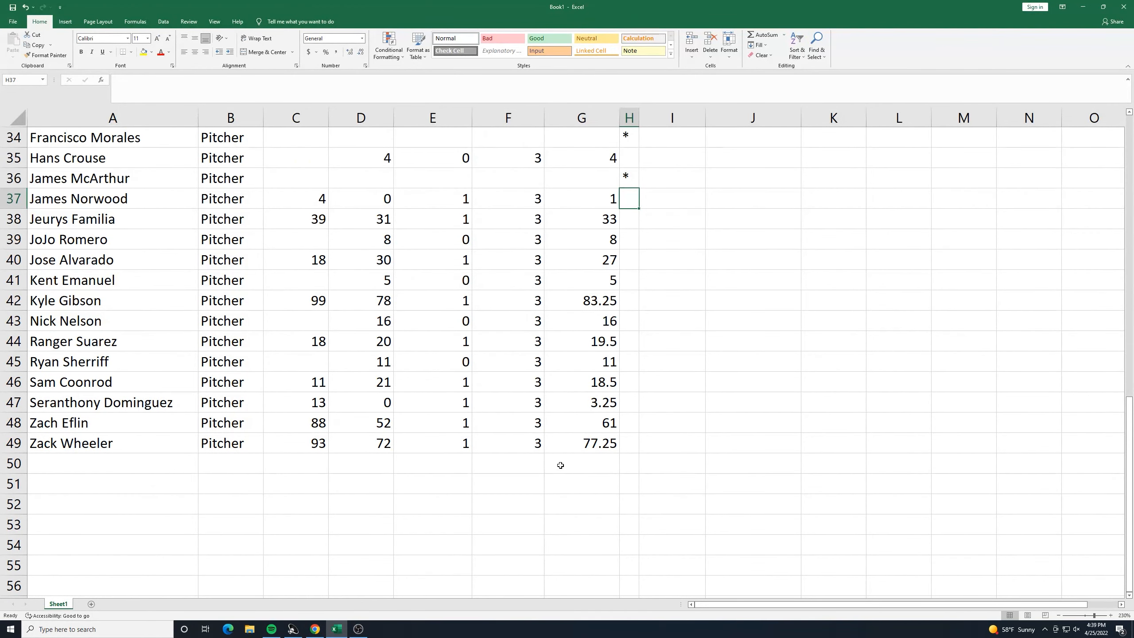
{"action": "left_click", "coordinate": [508, 471]}
{"action": "type", "text": "Average"}
{"action": "key", "text": "Return"}
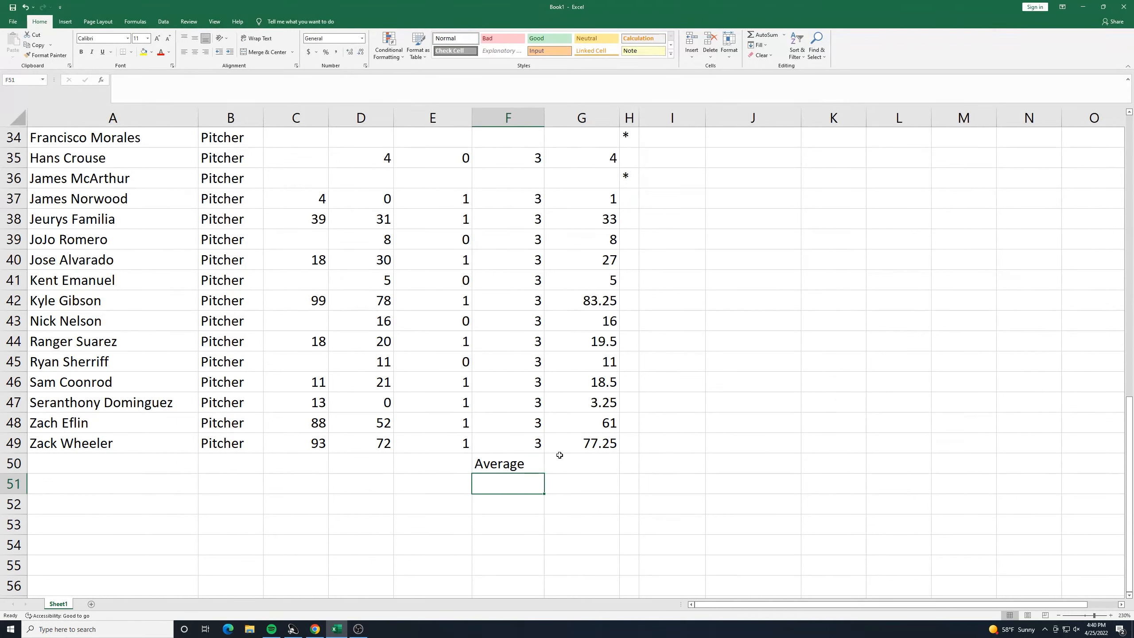
{"action": "left_click", "coordinate": [525, 463]}
{"action": "key", "text": "ctrl+b"}
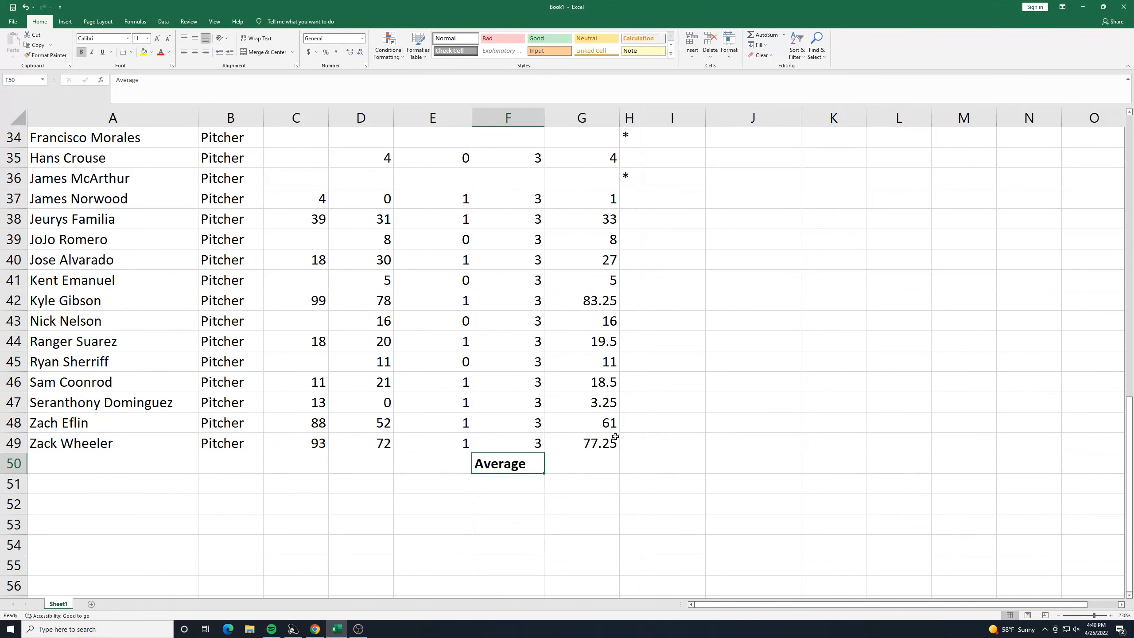
Step: Calculate the average of the pitchers' 2022 projections in G50 with an AVERAGE formula over G26:G49
{"action": "left_click", "coordinate": [587, 464]}
{"action": "type", "text": "=average"}
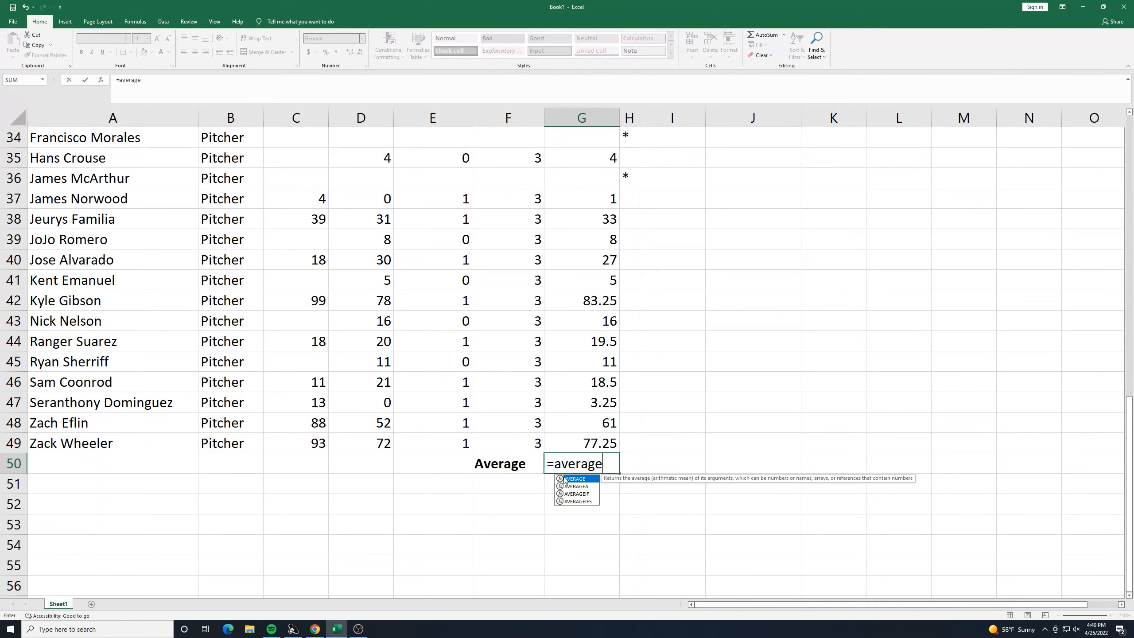
{"action": "double_click", "coordinate": [565, 479]}
{"action": "scroll", "coordinate": [582, 456], "scroll_direction": "up", "scroll_amount": 4}
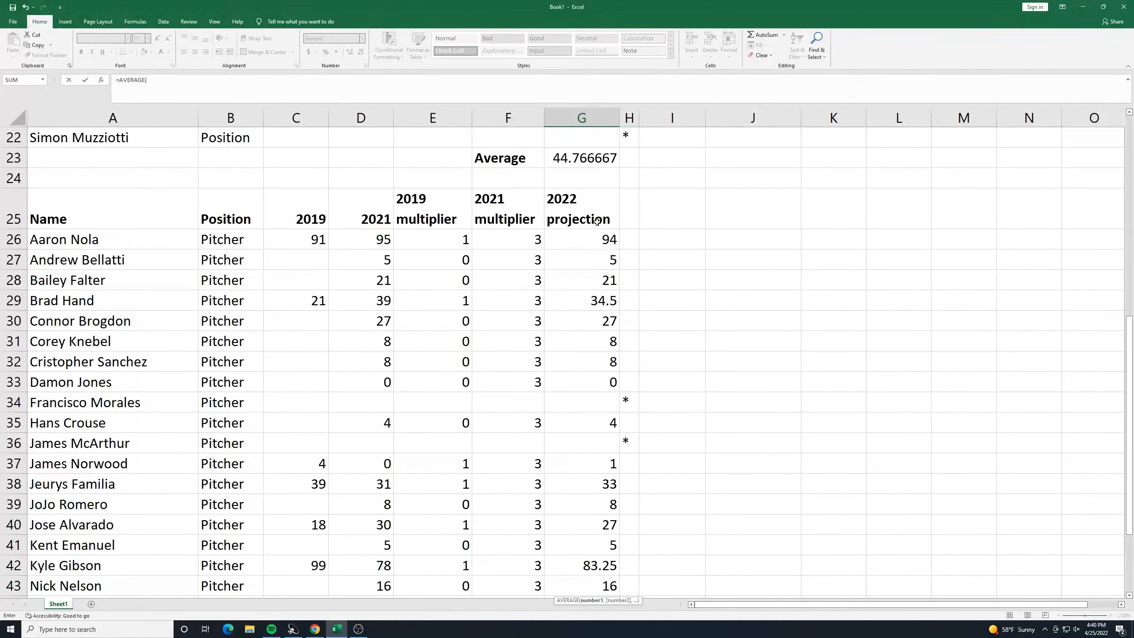
{"action": "left_click_drag", "start_coordinate": [589, 241], "coordinate": [618, 550]}
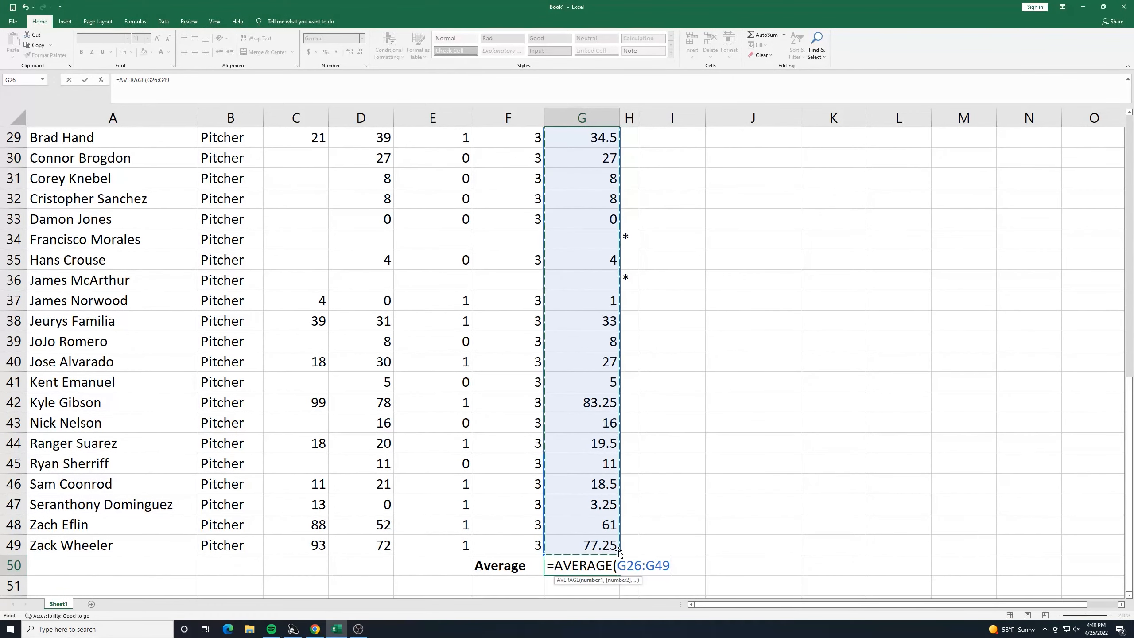
{"action": "key", "text": "Return"}
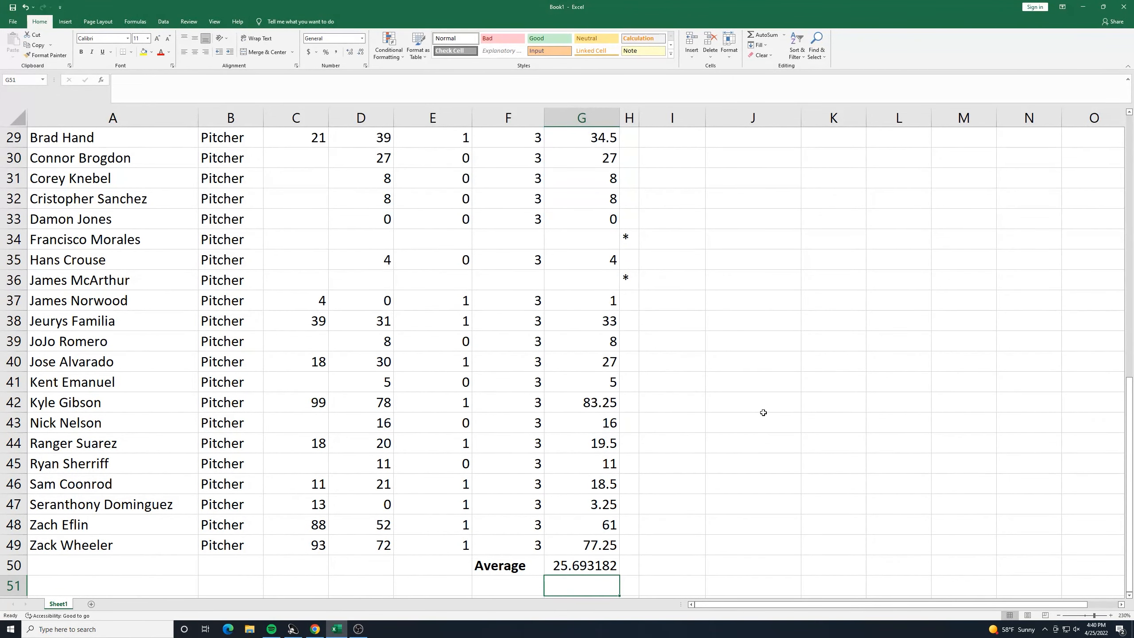
Step: Total the position players' 2022 projections under Total Projected Runs in I3 with a SUM formula over G3:G22
{"action": "scroll", "coordinate": [777, 331], "scroll_direction": "up", "scroll_amount": 8}
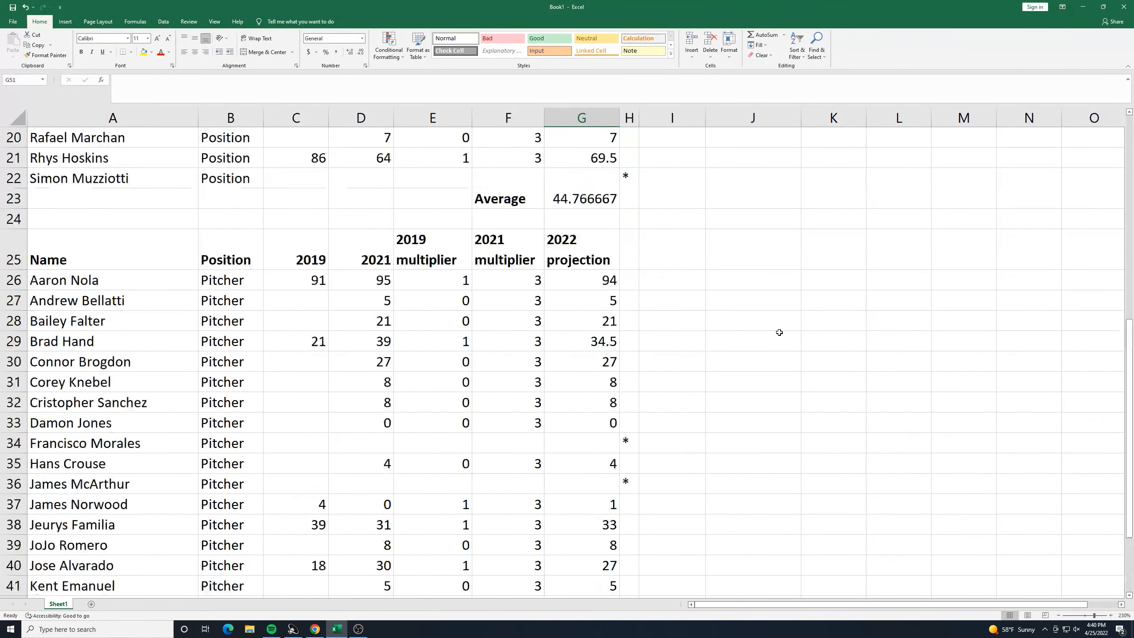
{"action": "scroll", "coordinate": [720, 317], "scroll_direction": "up", "scroll_amount": 2}
{"action": "left_click", "coordinate": [723, 305]}
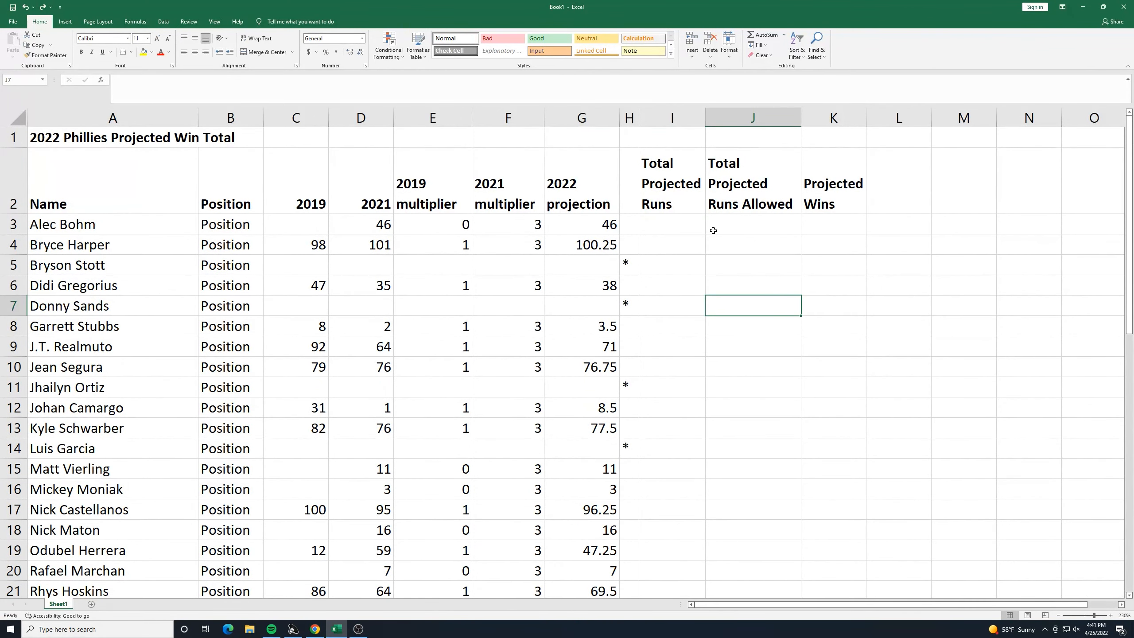
{"action": "left_click", "coordinate": [690, 224]}
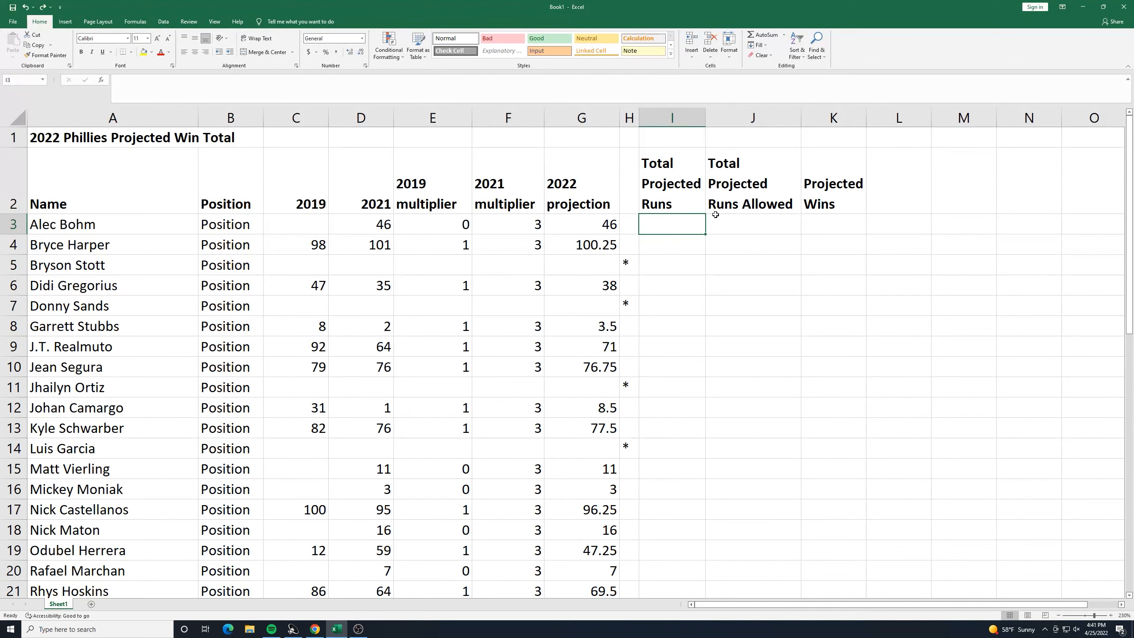
{"action": "type", "text": "=sum"}
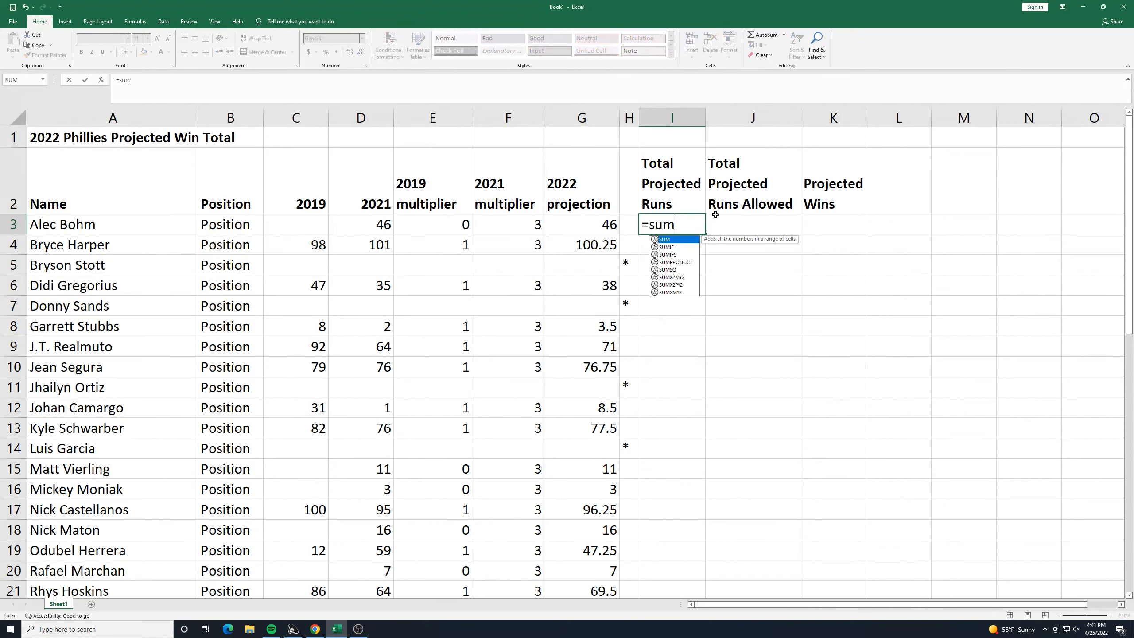
{"action": "double_click", "coordinate": [664, 241]}
{"action": "left_click_drag", "start_coordinate": [579, 223], "coordinate": [584, 526]}
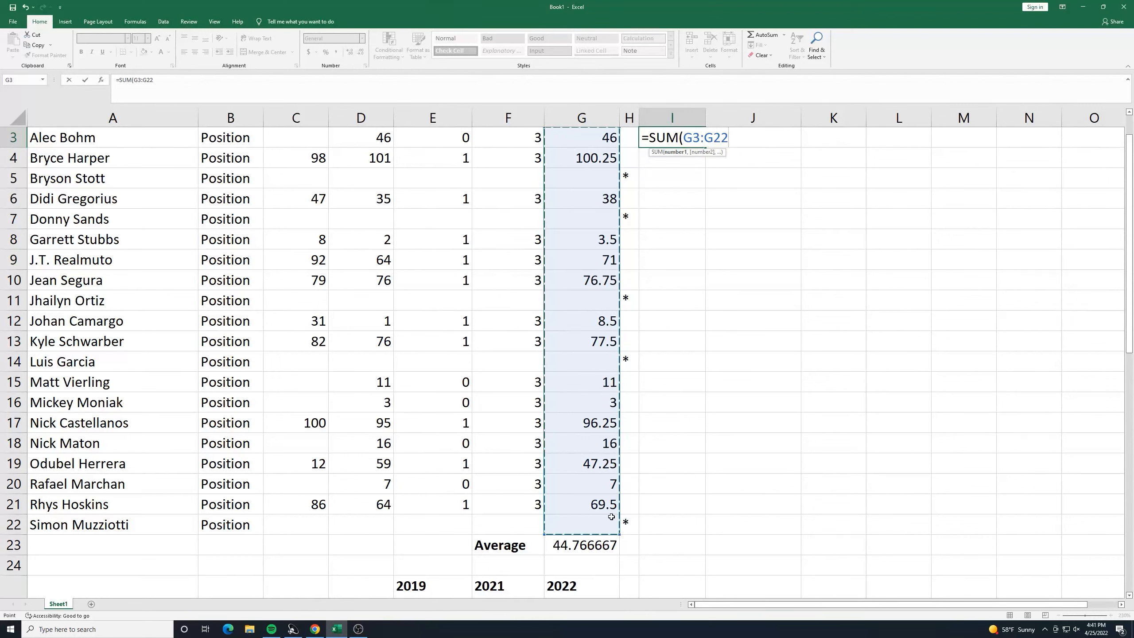
{"action": "key", "text": "Return"}
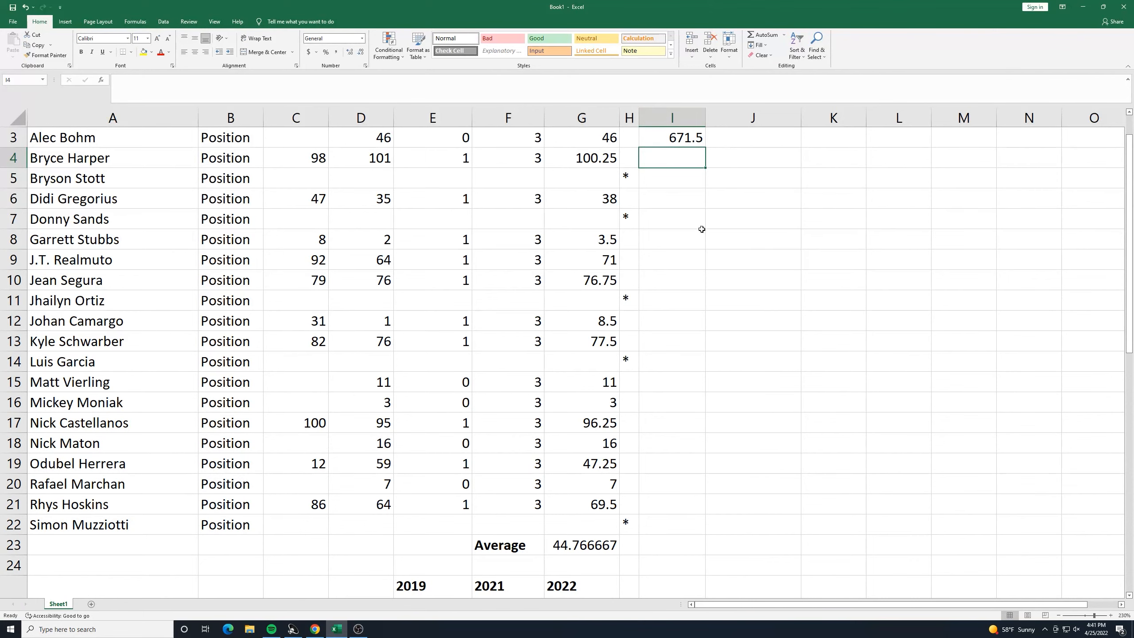
Step: Total the pitchers' 2022 projections under Total Projected Runs Allowed in J3 with a SUM formula over G26:G49
{"action": "scroll", "coordinate": [694, 231], "scroll_direction": "up", "scroll_amount": 1}
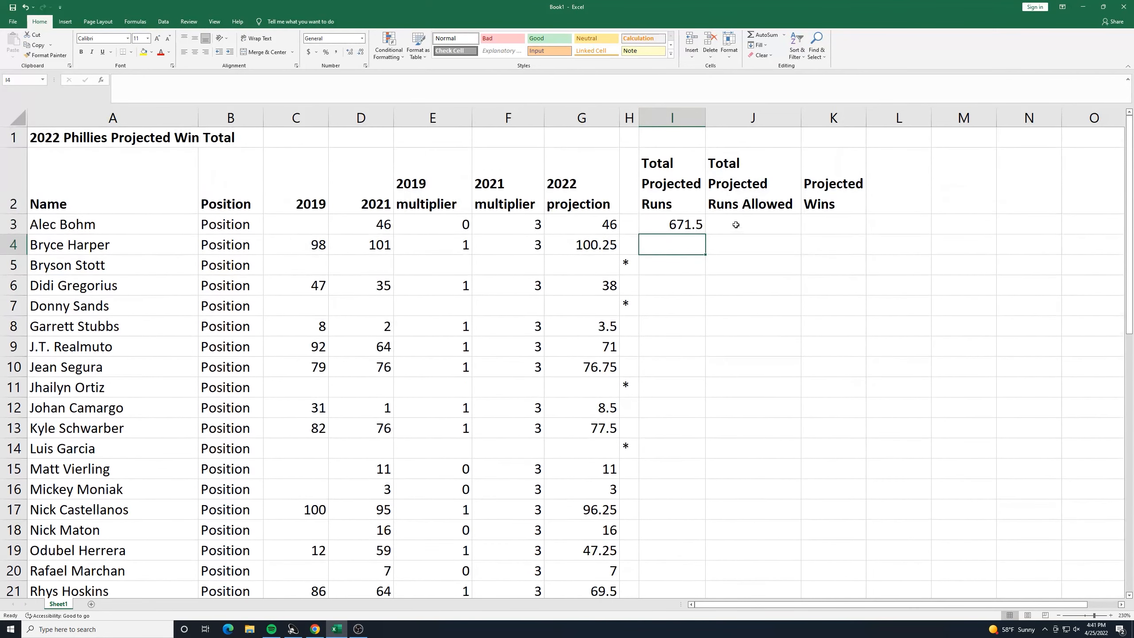
{"action": "left_click", "coordinate": [769, 227]}
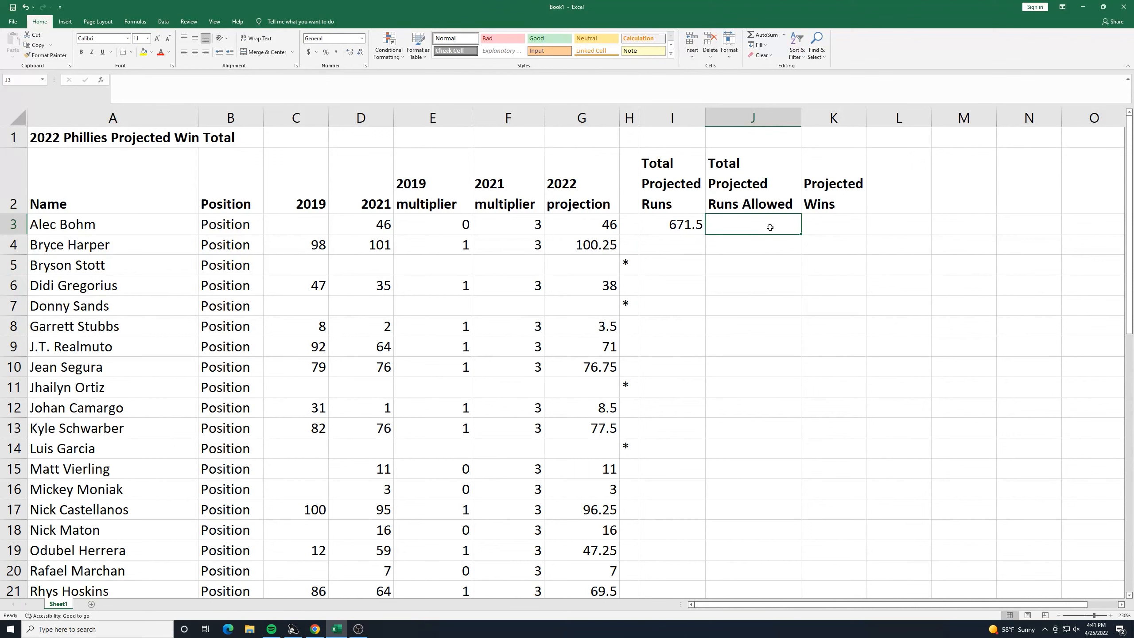
{"action": "type", "text": "=sum"}
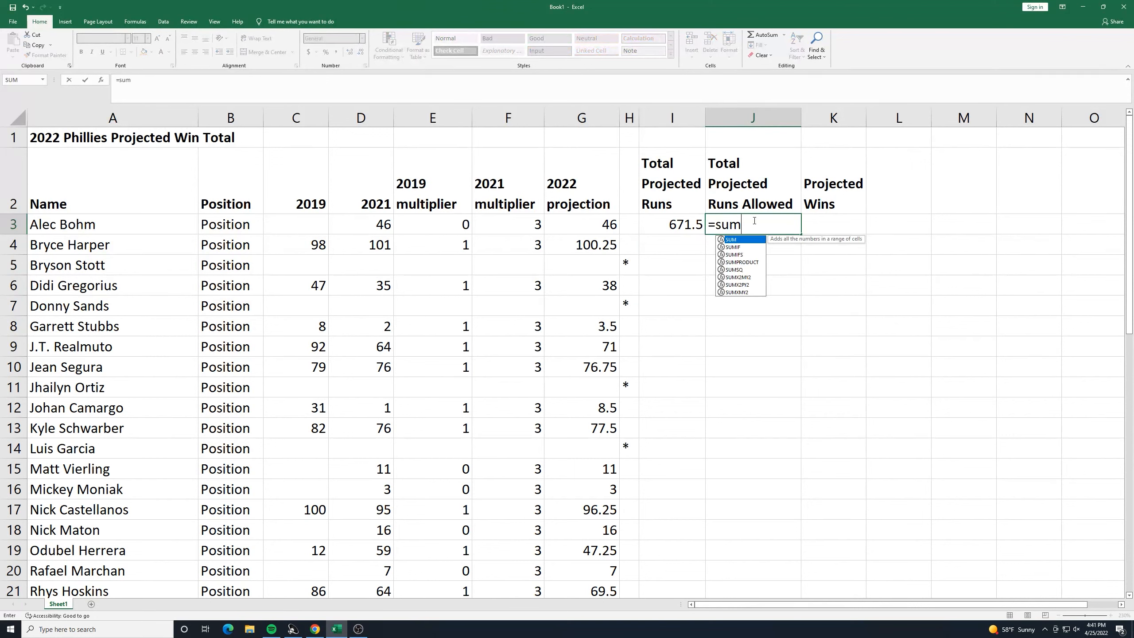
{"action": "double_click", "coordinate": [742, 242]}
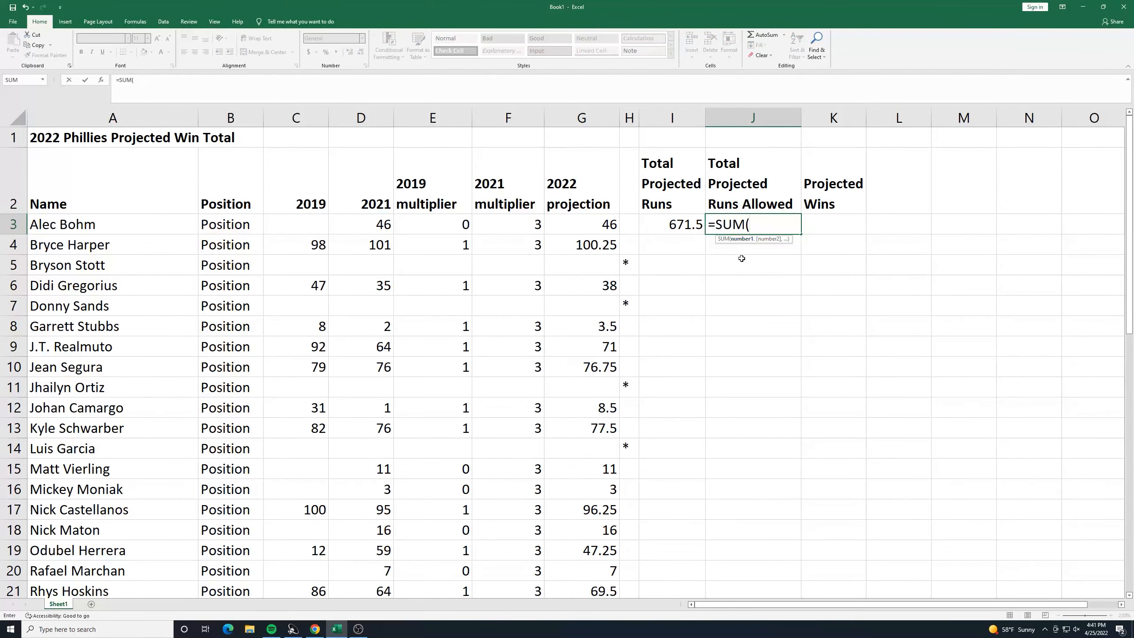
{"action": "scroll", "coordinate": [705, 395], "scroll_direction": "down", "scroll_amount": 7}
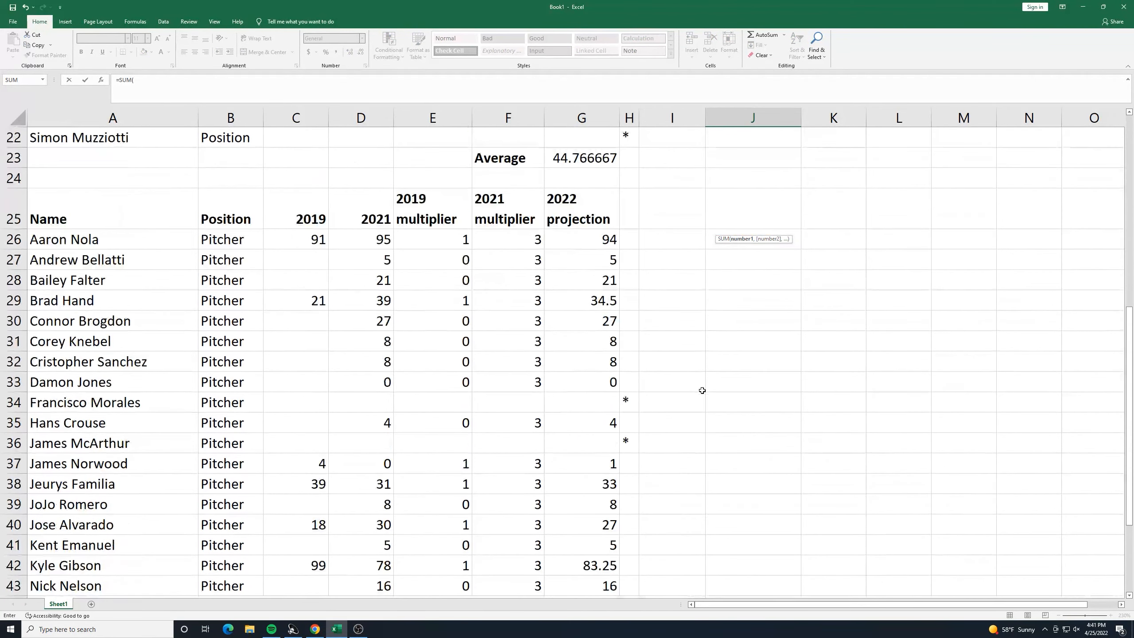
{"action": "scroll", "coordinate": [702, 390], "scroll_direction": "down", "scroll_amount": 1}
{"action": "left_click_drag", "start_coordinate": [577, 176], "coordinate": [574, 553]}
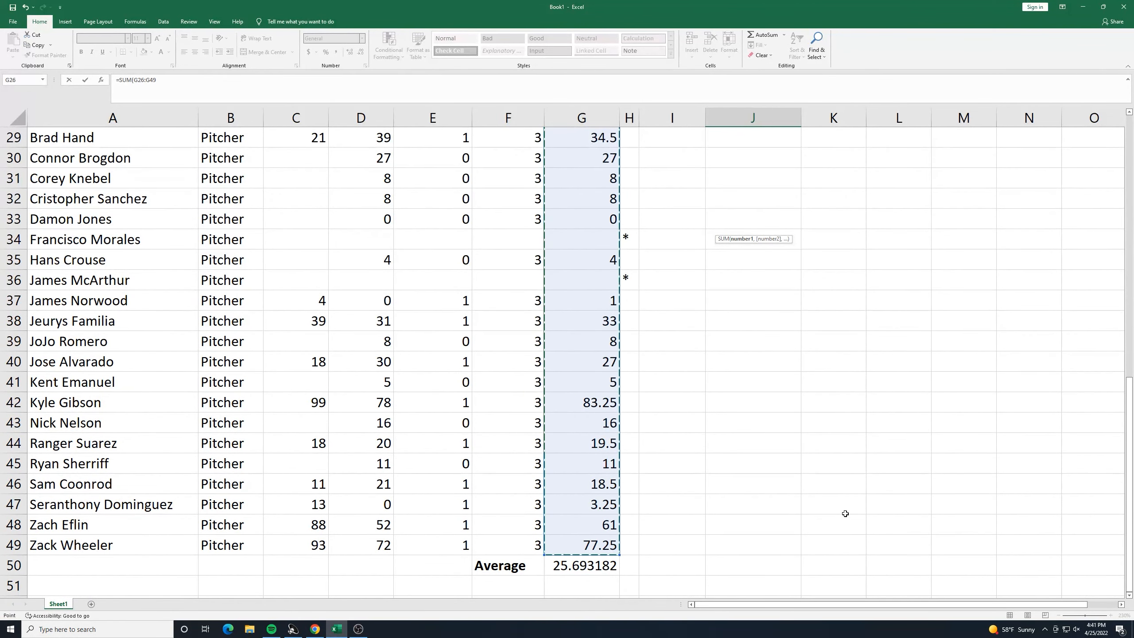
{"action": "key", "text": "Return"}
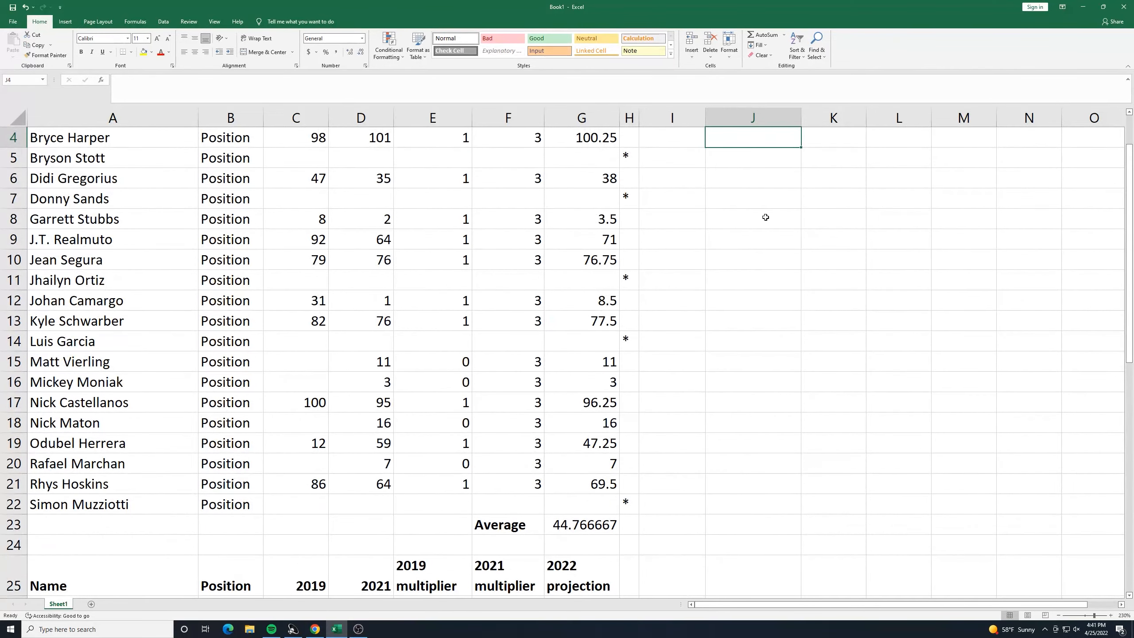
{"action": "scroll", "coordinate": [734, 367], "scroll_direction": "down", "scroll_amount": 10}
{"action": "scroll", "coordinate": [735, 416], "scroll_direction": "up", "scroll_amount": 5}
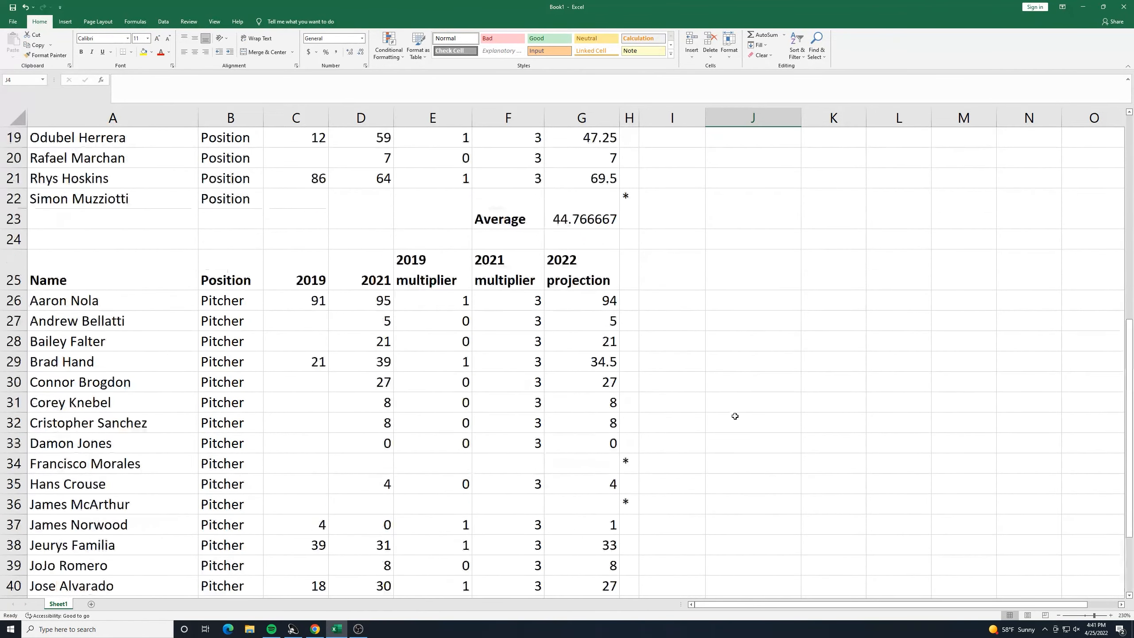
{"action": "scroll", "coordinate": [735, 416], "scroll_direction": "up", "scroll_amount": 6}
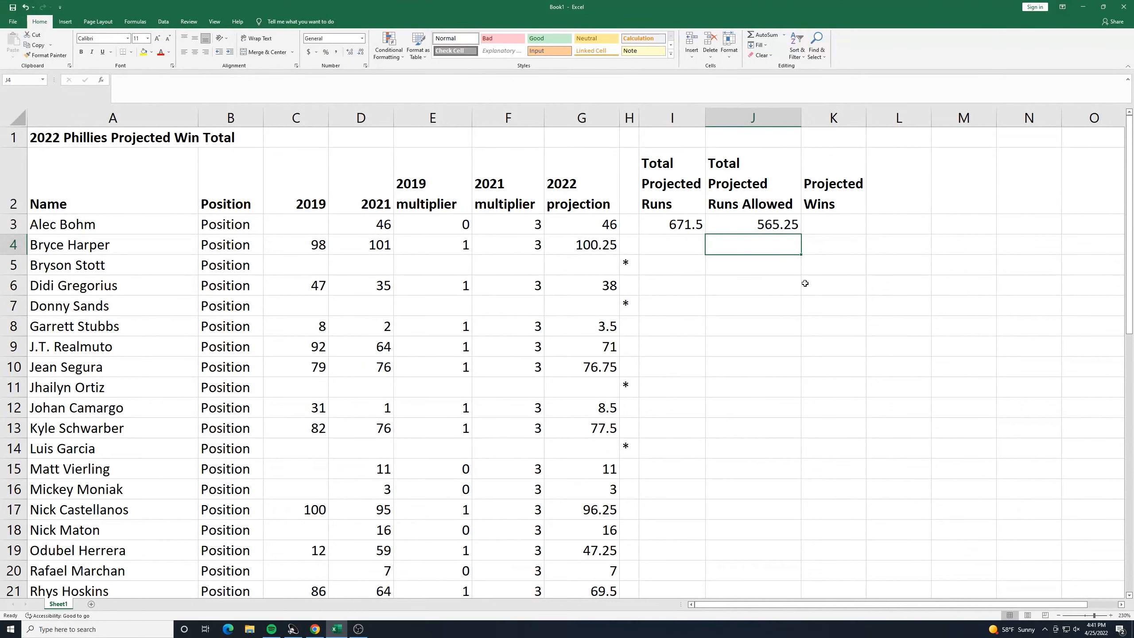
{"action": "left_click", "coordinate": [808, 280]}
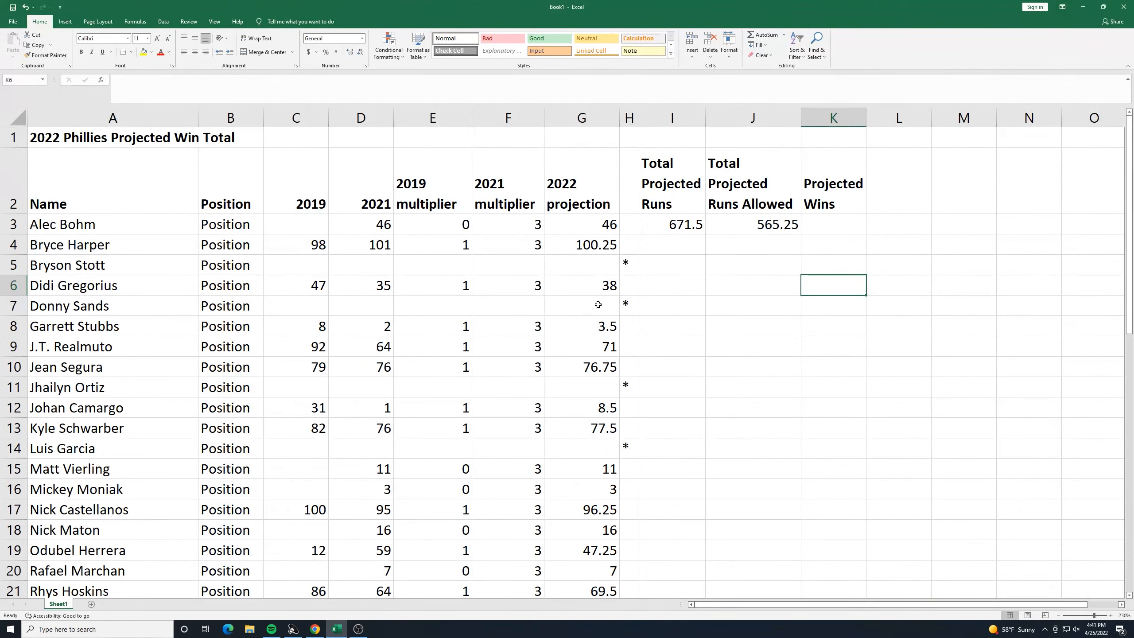
{"action": "left_click", "coordinate": [11, 8]}
{"action": "left_click", "coordinate": [10, 25]}
Step: Enter the Pythagorean win formula =(I3^2)/((I3^2)+(J3^2)) under Projected Wins in K3
{"action": "left_click", "coordinate": [846, 232]}
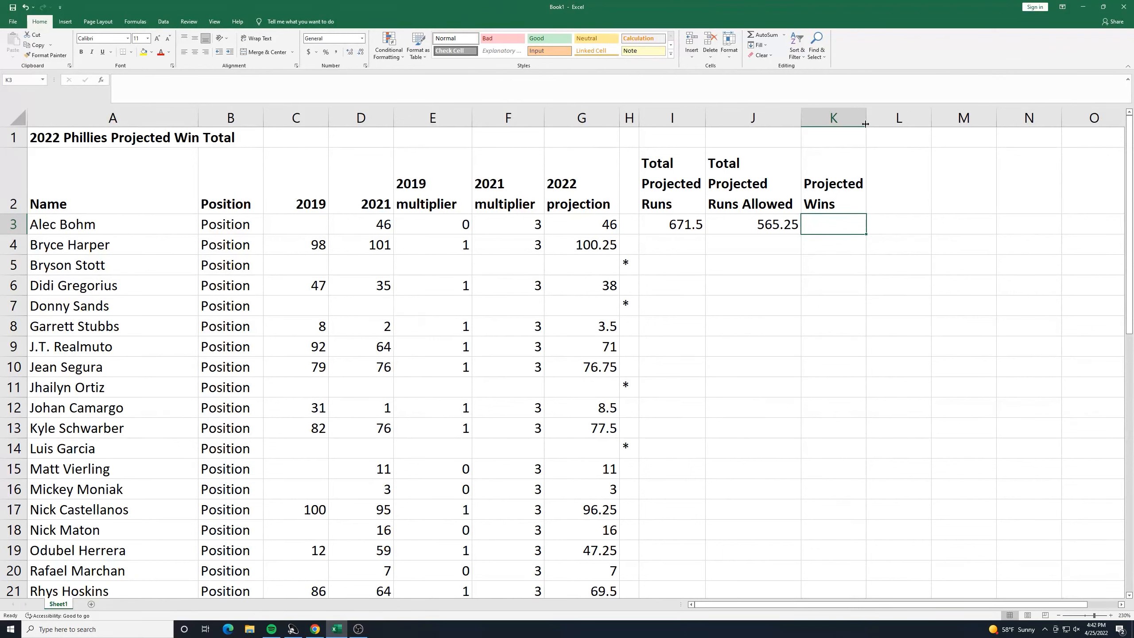
{"action": "left_click", "coordinate": [301, 76]}
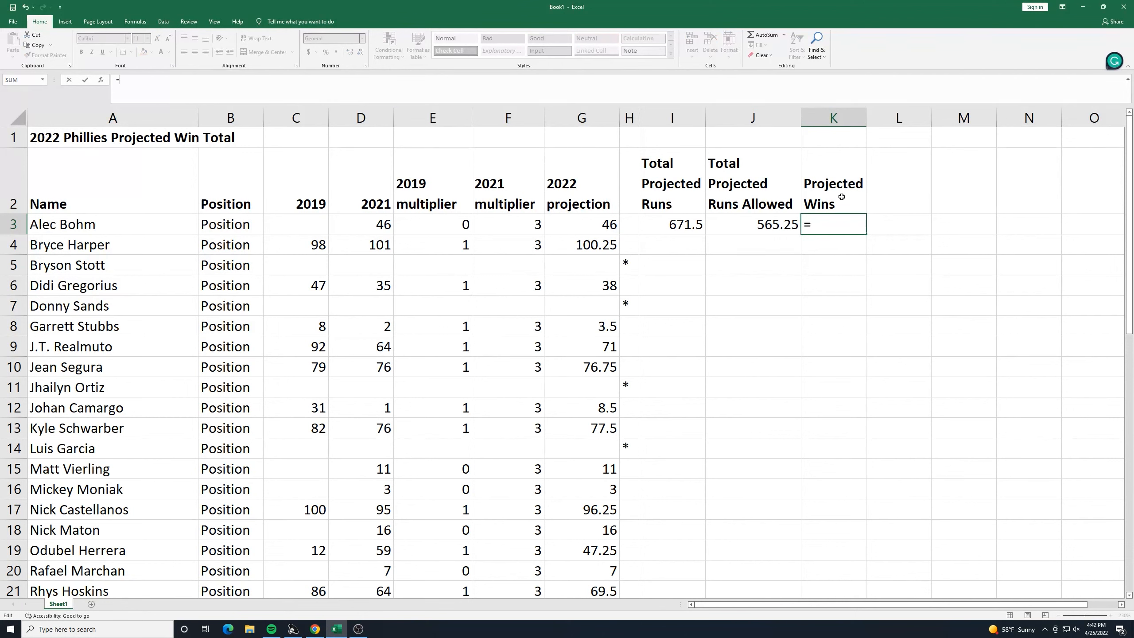
{"action": "type", "text": "=("}
{"action": "type", "text": "i3"}
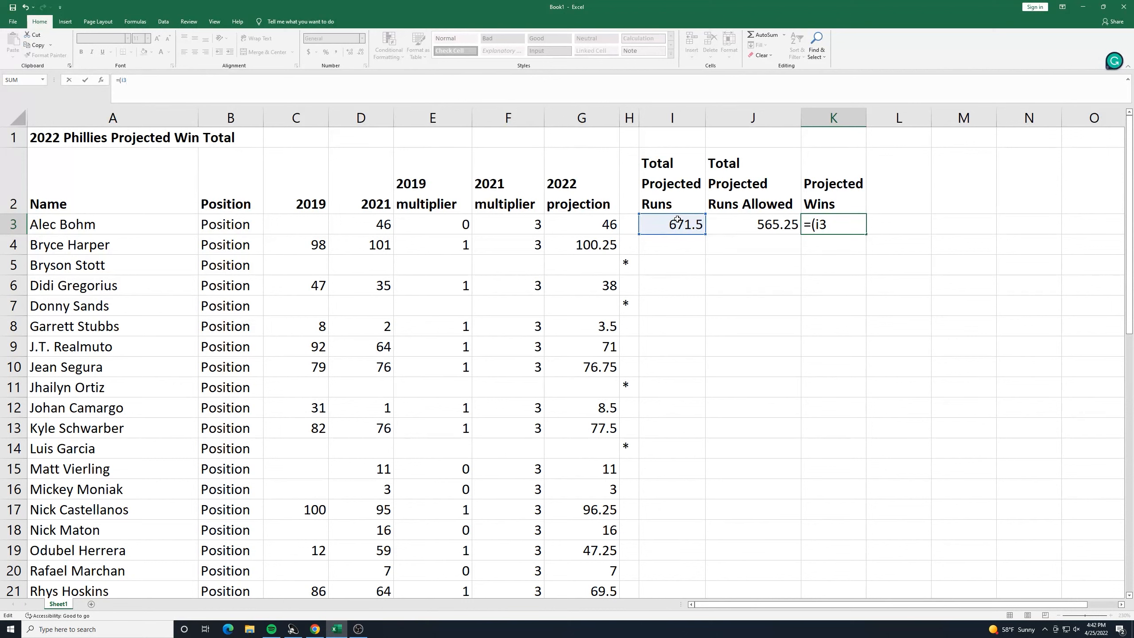
{"action": "type", "text": "^2)/"}
{"action": "type", "text": "((i"}
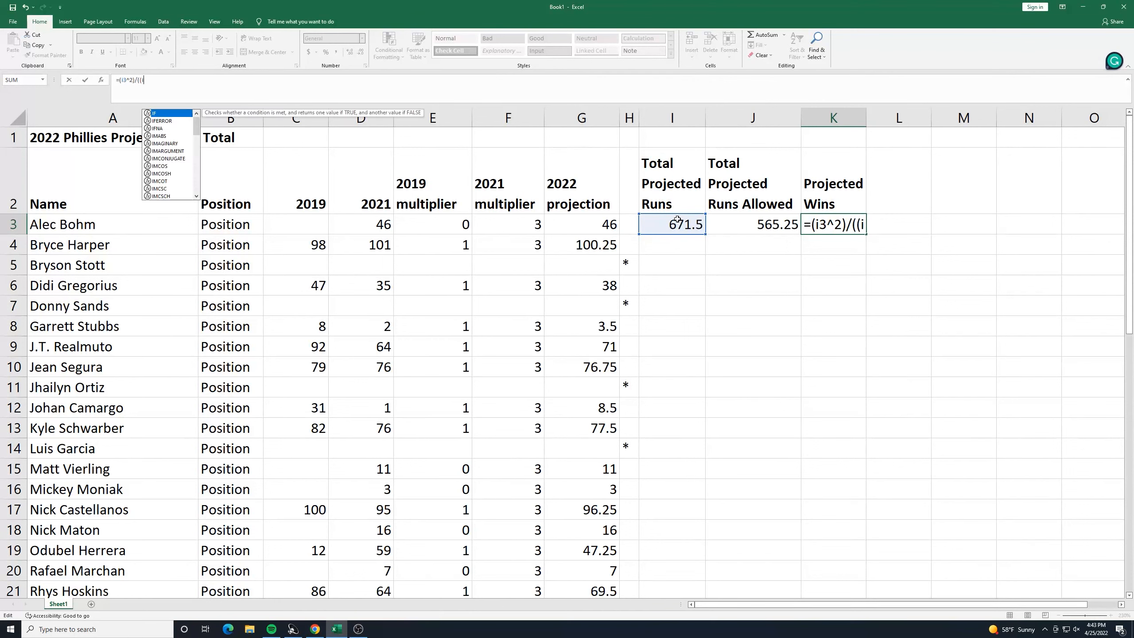
{"action": "type", "text": "3^"}
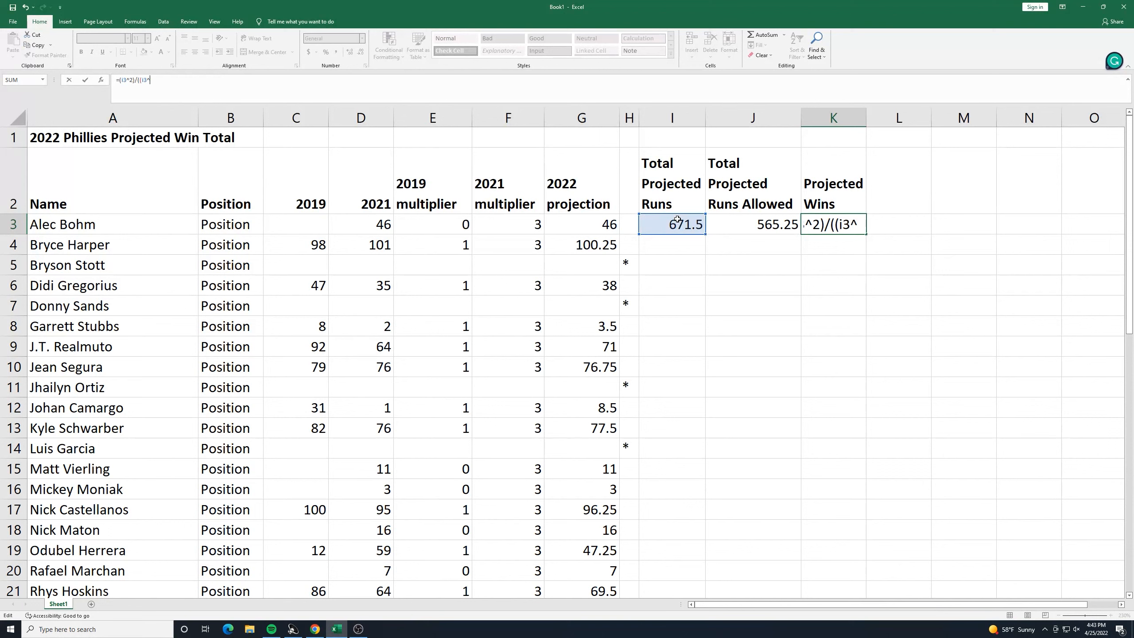
{"action": "type", "text": "2"}
{"action": "type", "text": ")+("}
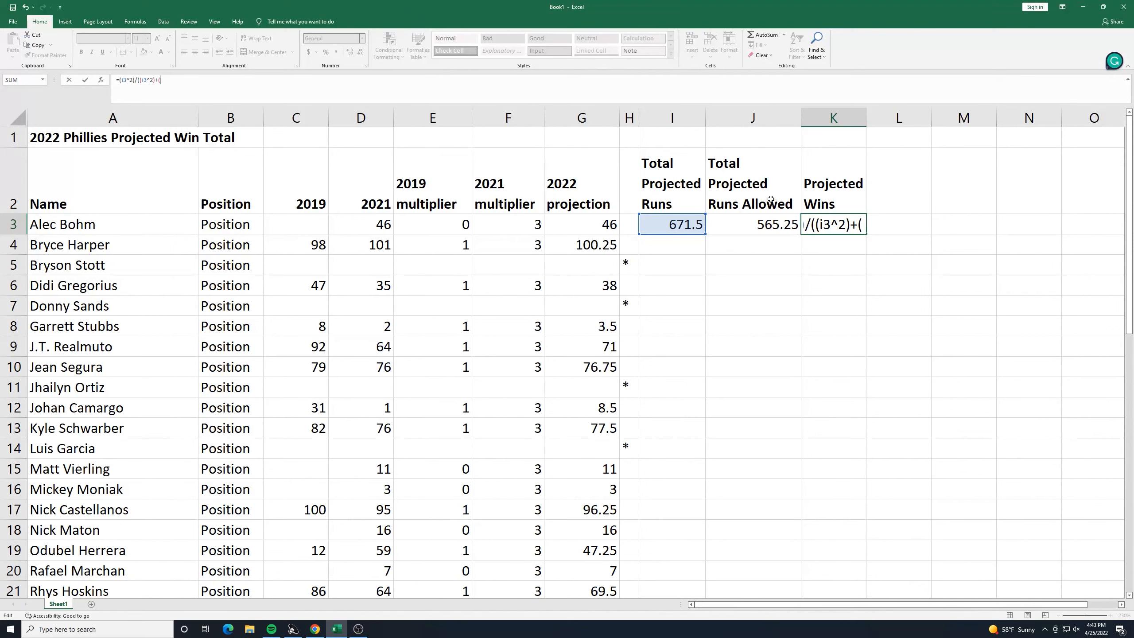
{"action": "type", "text": "j3^2"}
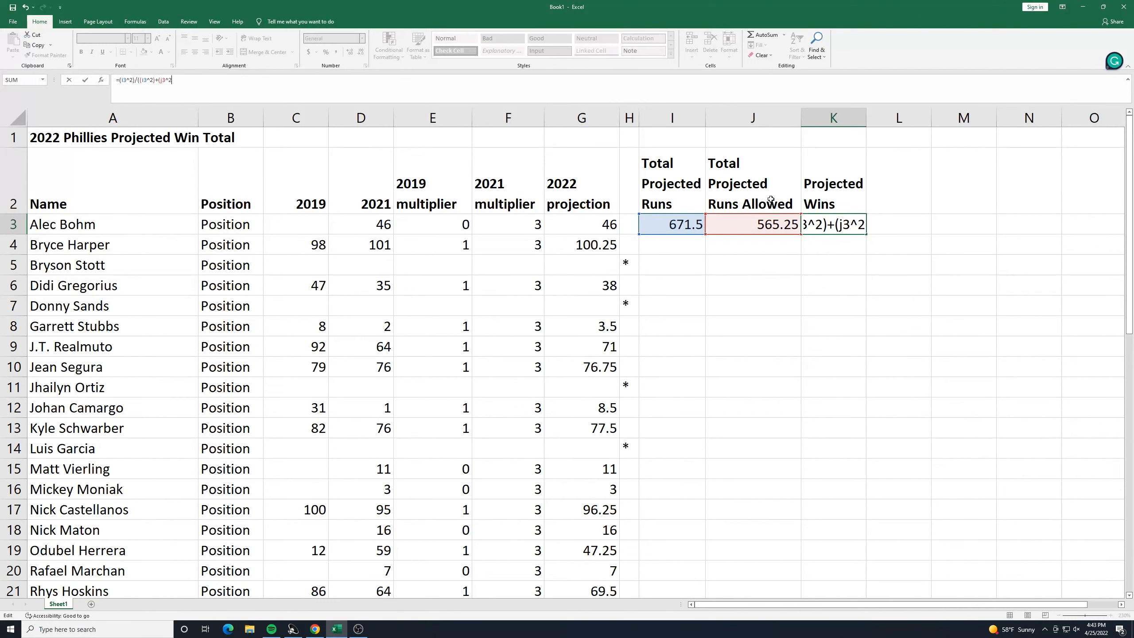
{"action": "type", "text": "))"}
{"action": "key", "text": "Return"}
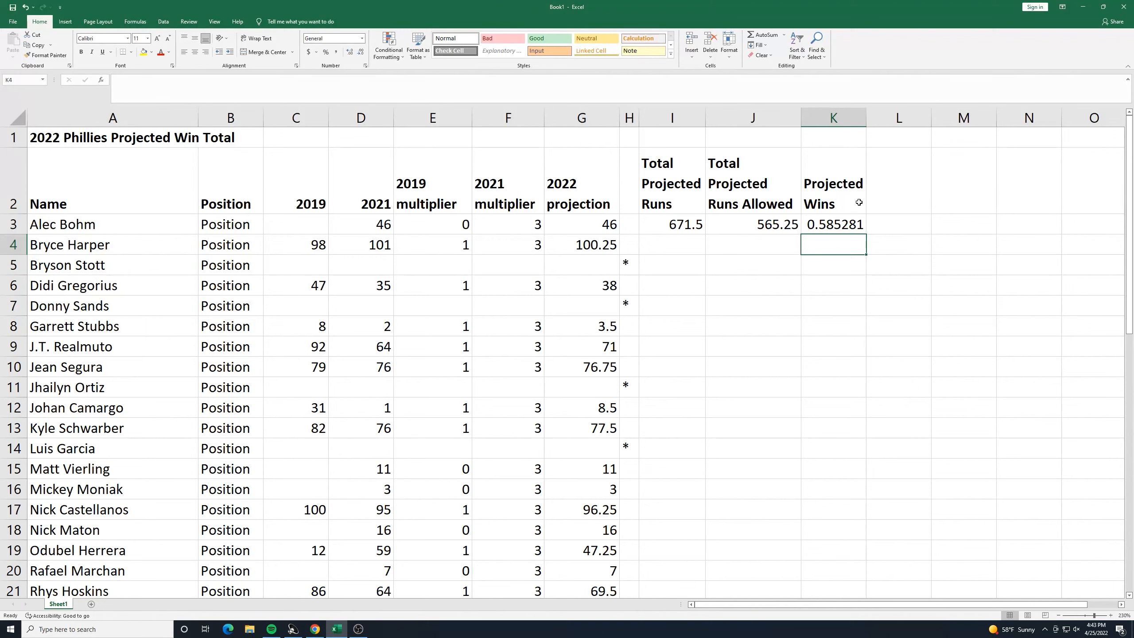
Step: Multiply the Projected Wins formula in K3 by 162 to convert the win percentage into season wins
{"action": "left_click", "coordinate": [844, 228]}
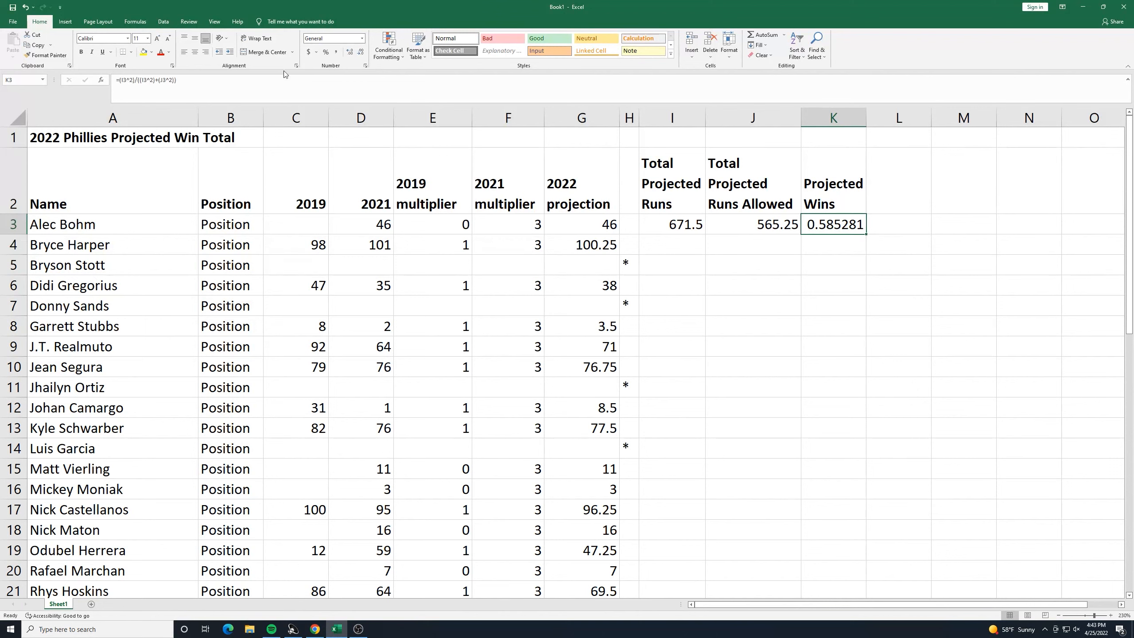
{"action": "left_click", "coordinate": [210, 78]}
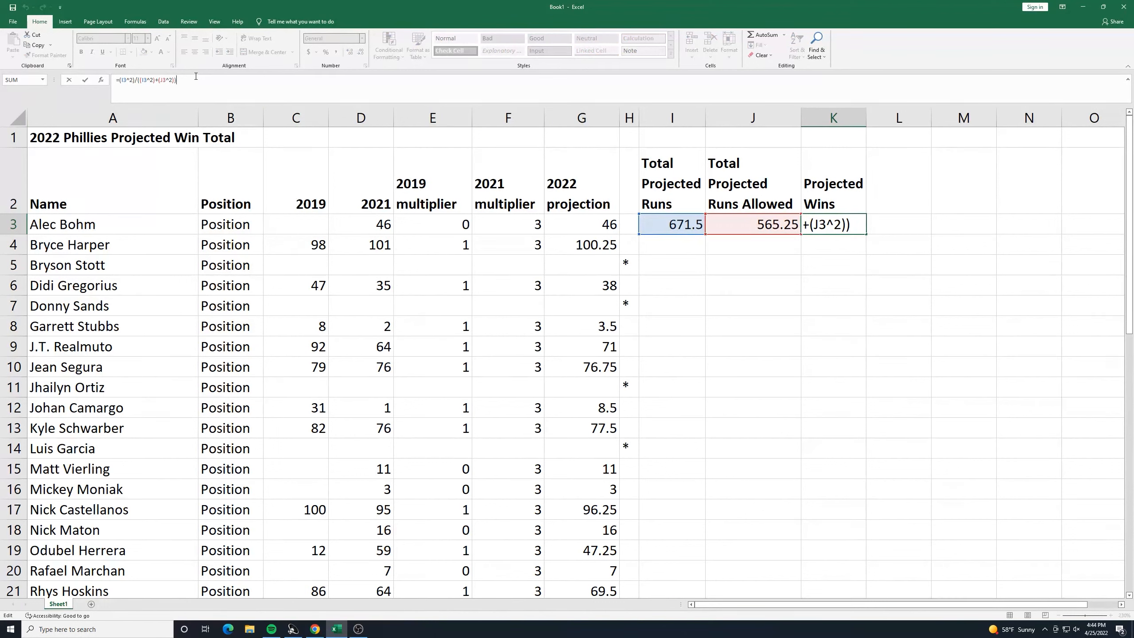
{"action": "type", "text": "*162"}
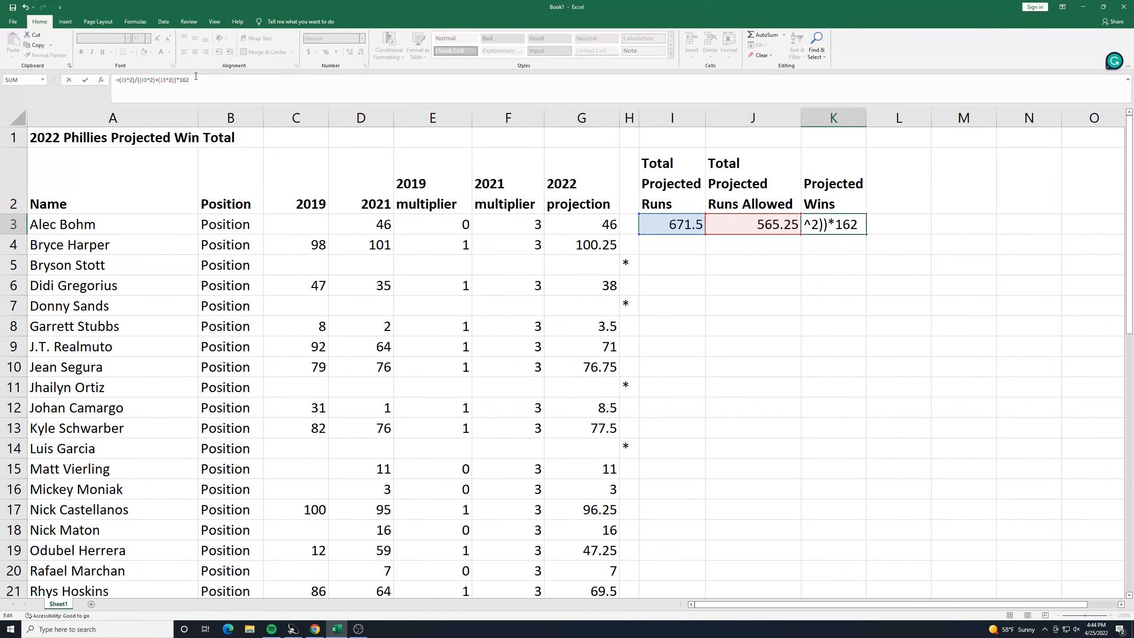
{"action": "key", "text": "Return"}
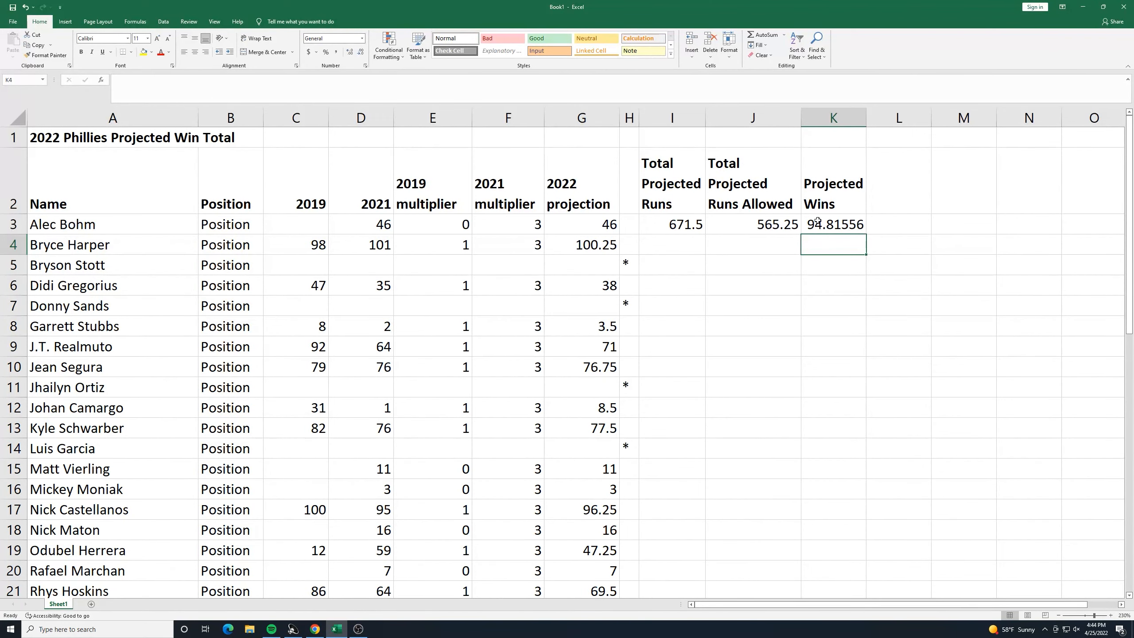
Step: Review the 2022 projections and averages of both player lists, checking the asterisked players without a projection
{"action": "scroll", "coordinate": [738, 286], "scroll_direction": "down", "scroll_amount": 6}
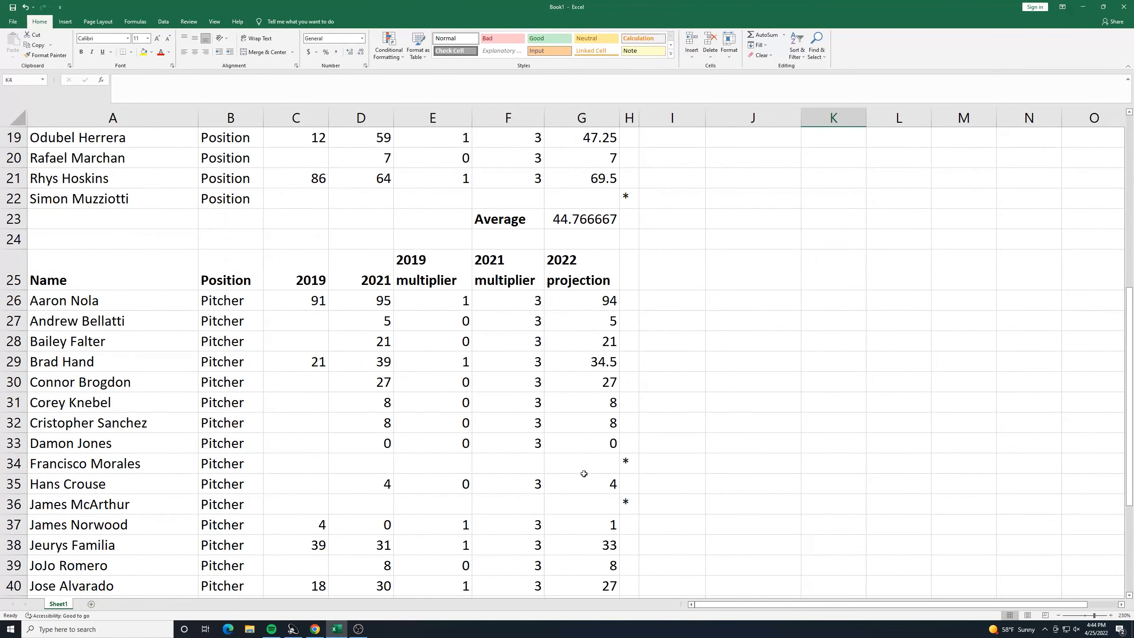
{"action": "scroll", "coordinate": [599, 436], "scroll_direction": "down", "scroll_amount": 2}
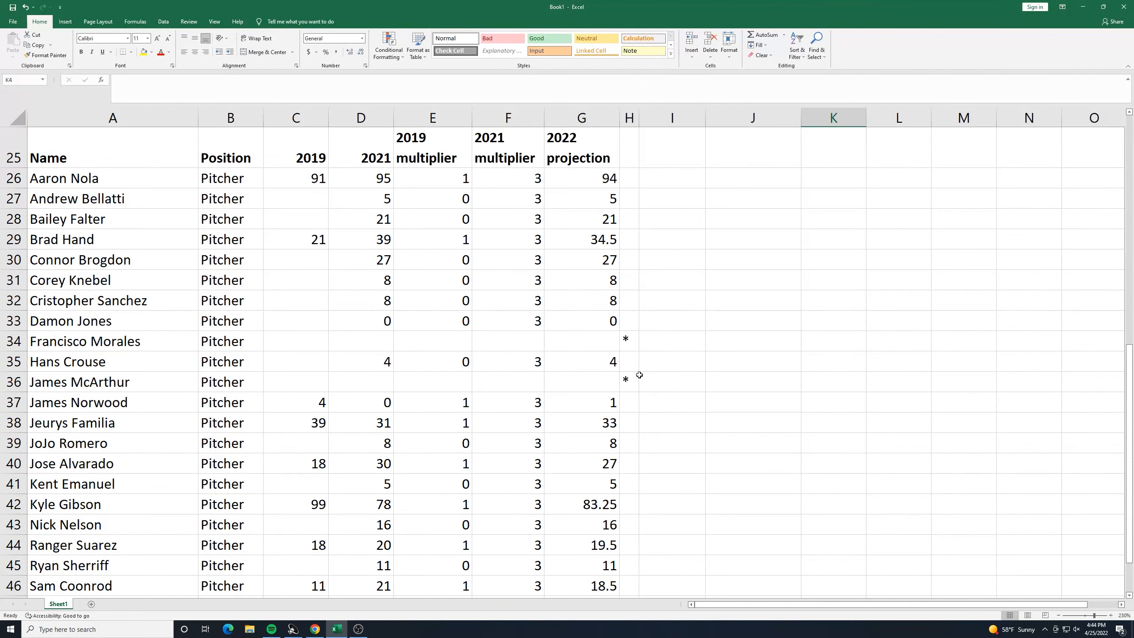
{"action": "scroll", "coordinate": [613, 356], "scroll_direction": "down", "scroll_amount": 2}
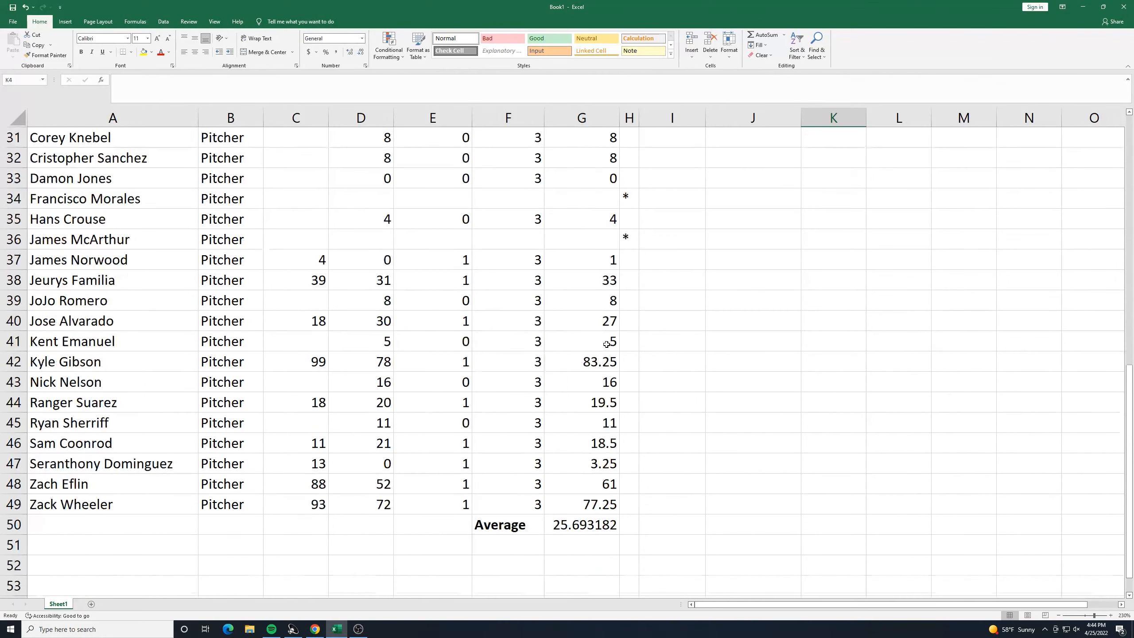
{"action": "scroll", "coordinate": [625, 297], "scroll_direction": "up", "scroll_amount": 2}
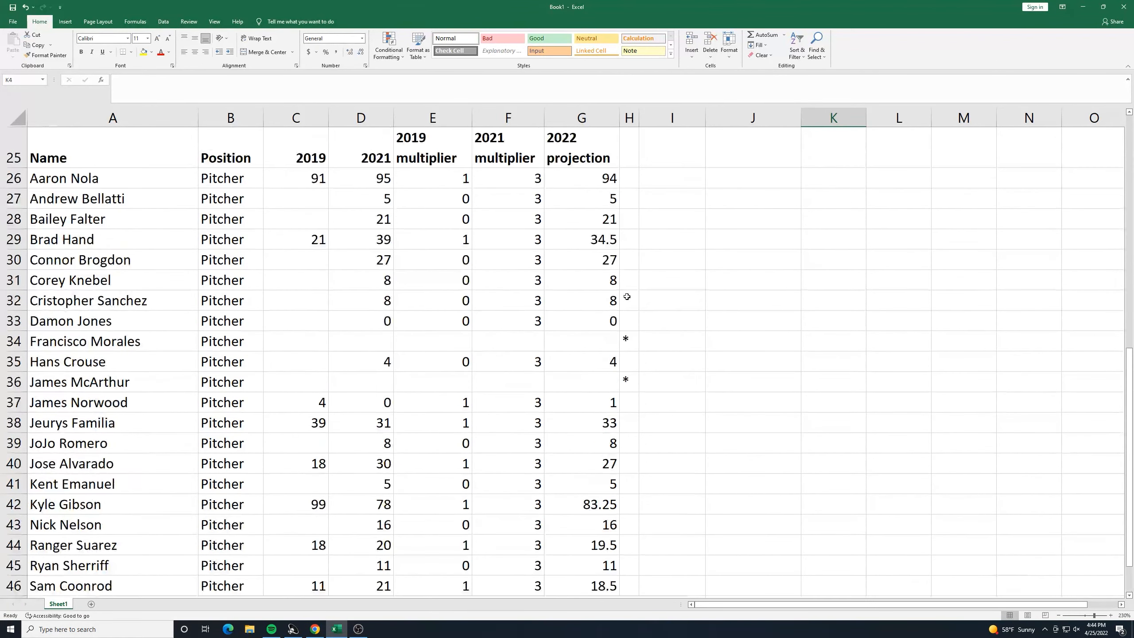
{"action": "scroll", "coordinate": [629, 303], "scroll_direction": "down", "scroll_amount": 2}
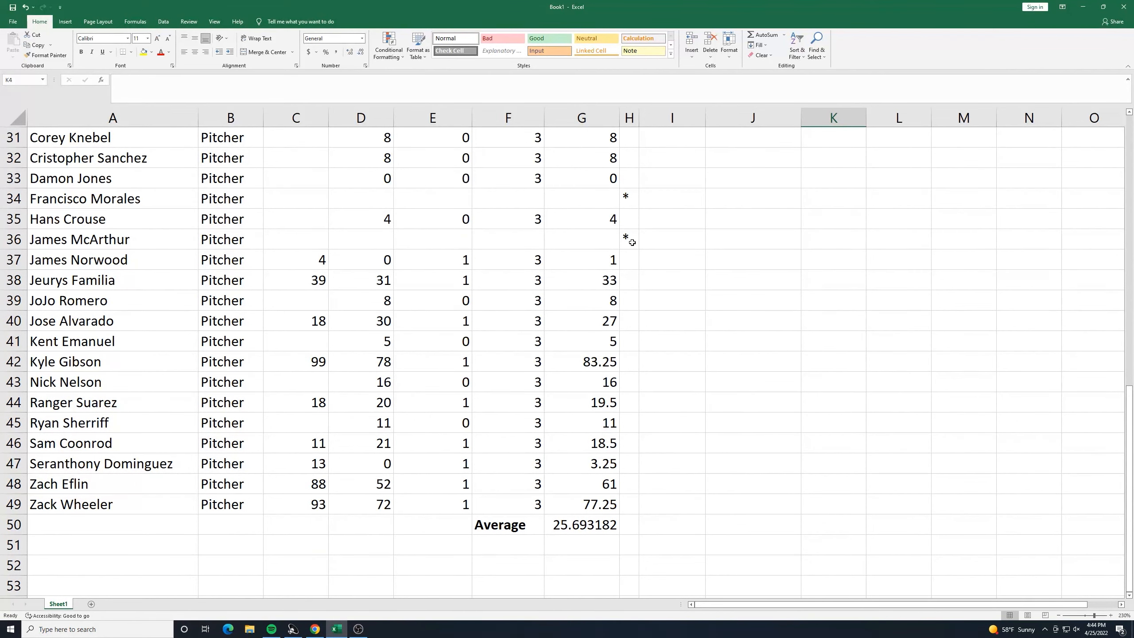
{"action": "scroll", "coordinate": [679, 267], "scroll_direction": "up", "scroll_amount": 4}
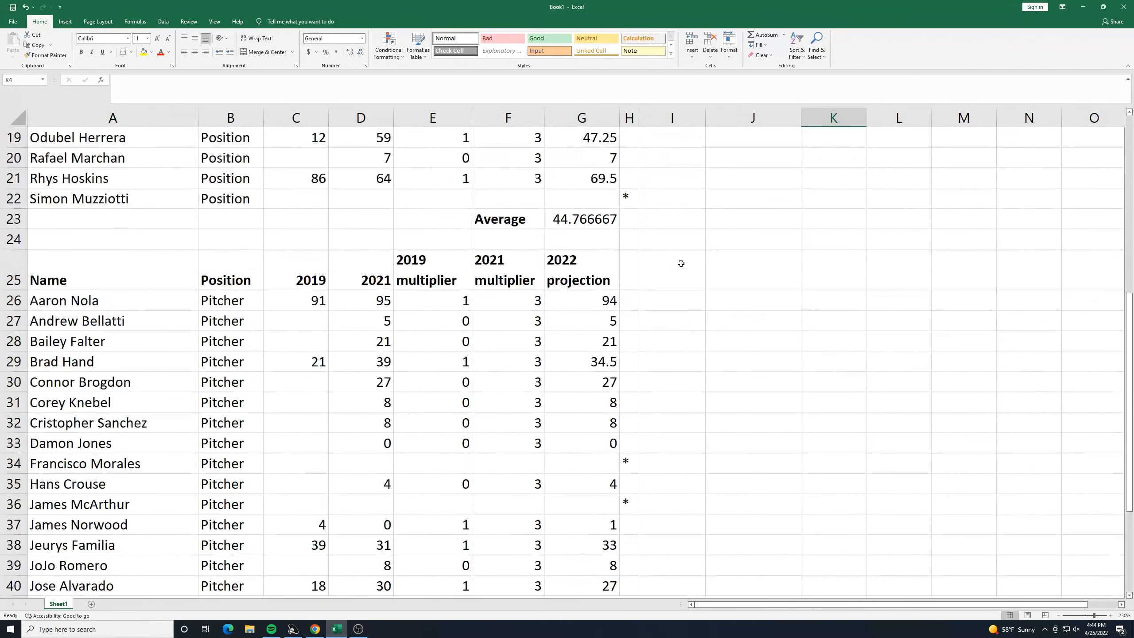
{"action": "scroll", "coordinate": [691, 268], "scroll_direction": "down", "scroll_amount": 3}
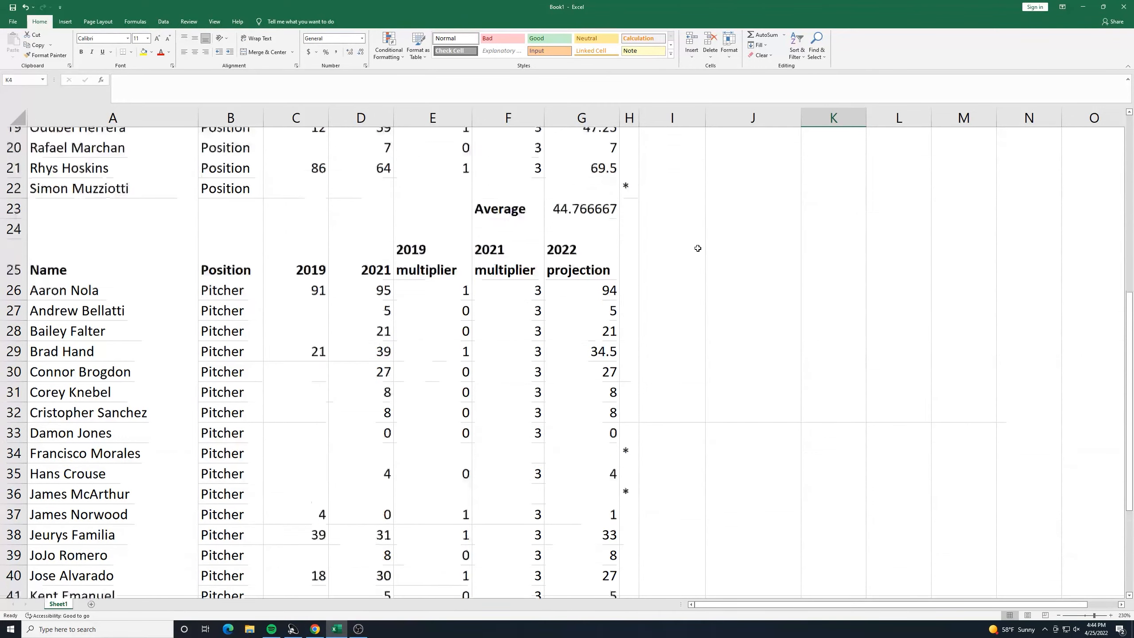
{"action": "scroll", "coordinate": [695, 248], "scroll_direction": "up", "scroll_amount": 8}
{"action": "scroll", "coordinate": [690, 264], "scroll_direction": "up", "scroll_amount": 1}
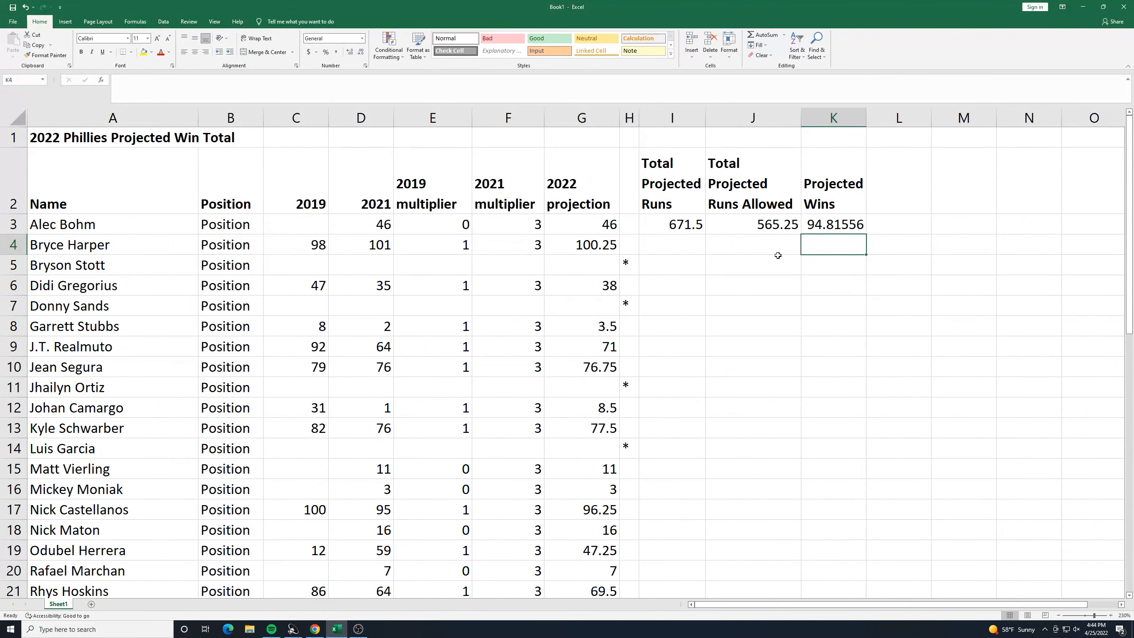
Step: Fill in 26, the rounded pitchers' average, as the 2022 projection of the two asterisked pitchers in G34 and G36
{"action": "scroll", "coordinate": [754, 297], "scroll_direction": "down", "scroll_amount": 1}
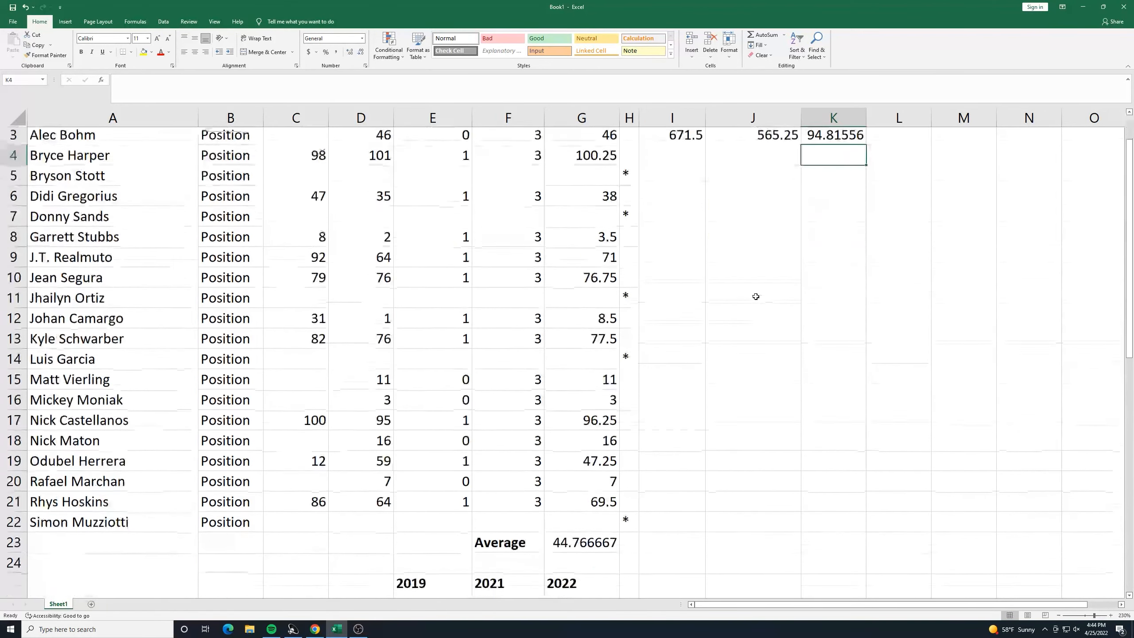
{"action": "scroll", "coordinate": [653, 235], "scroll_direction": "down", "scroll_amount": 5}
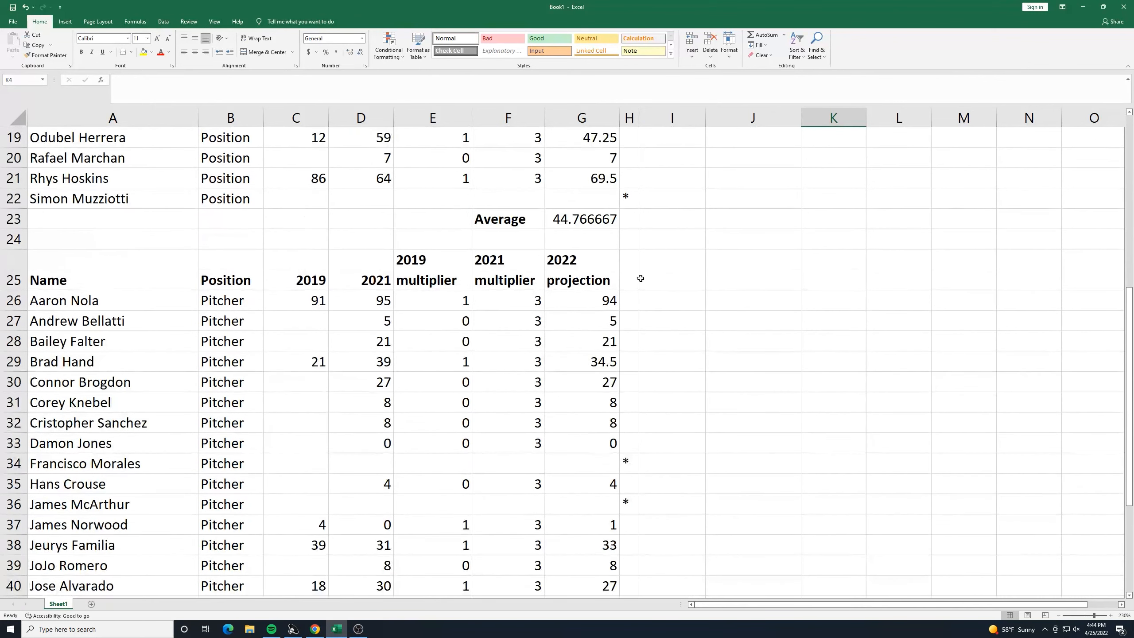
{"action": "scroll", "coordinate": [625, 446], "scroll_direction": "down", "scroll_amount": 4}
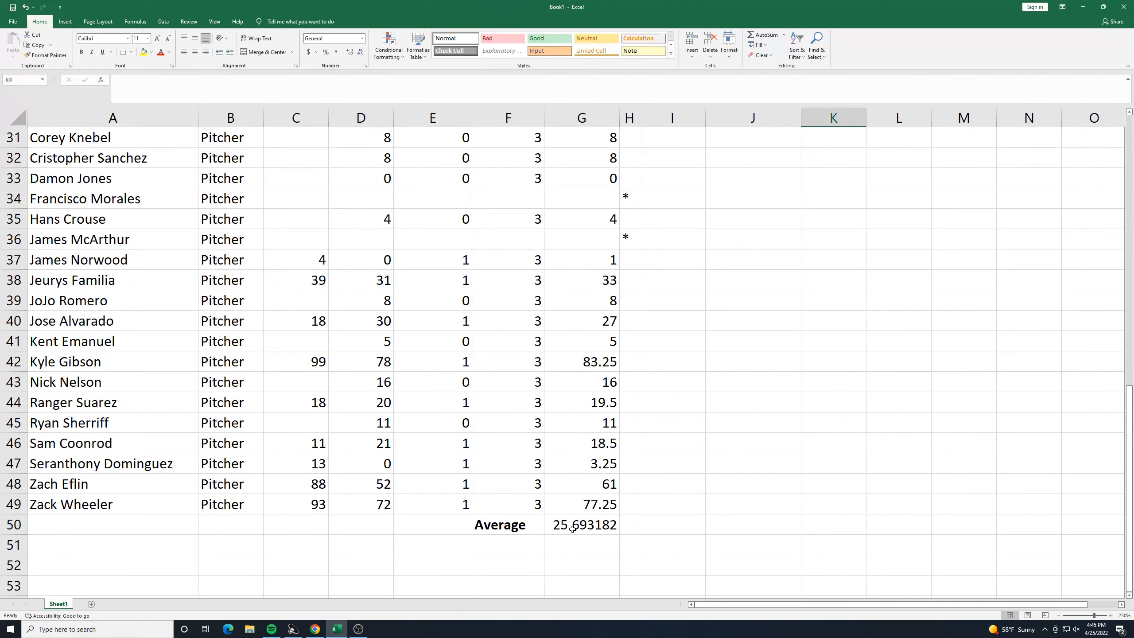
{"action": "scroll", "coordinate": [767, 460], "scroll_direction": "up", "scroll_amount": 1}
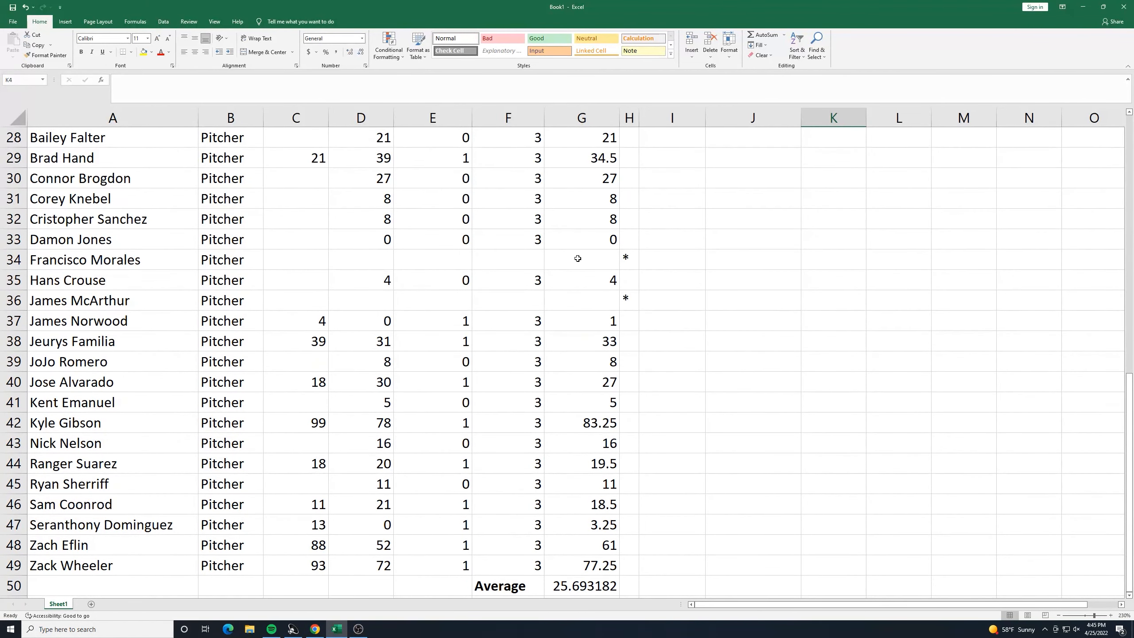
{"action": "left_click", "coordinate": [580, 264]}
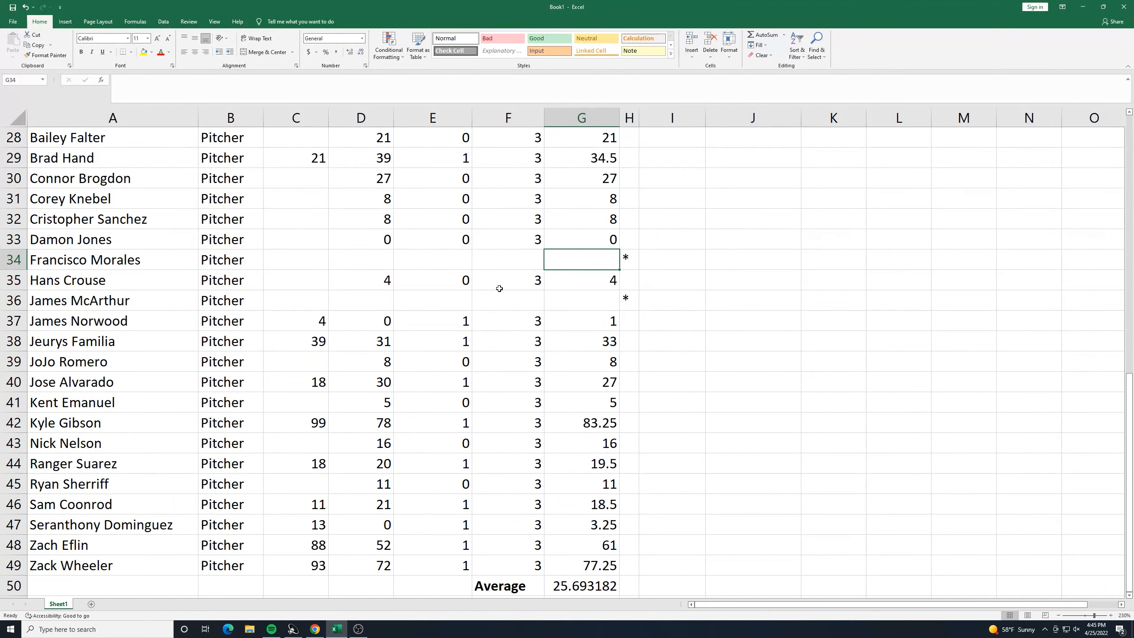
{"action": "type", "text": "26"}
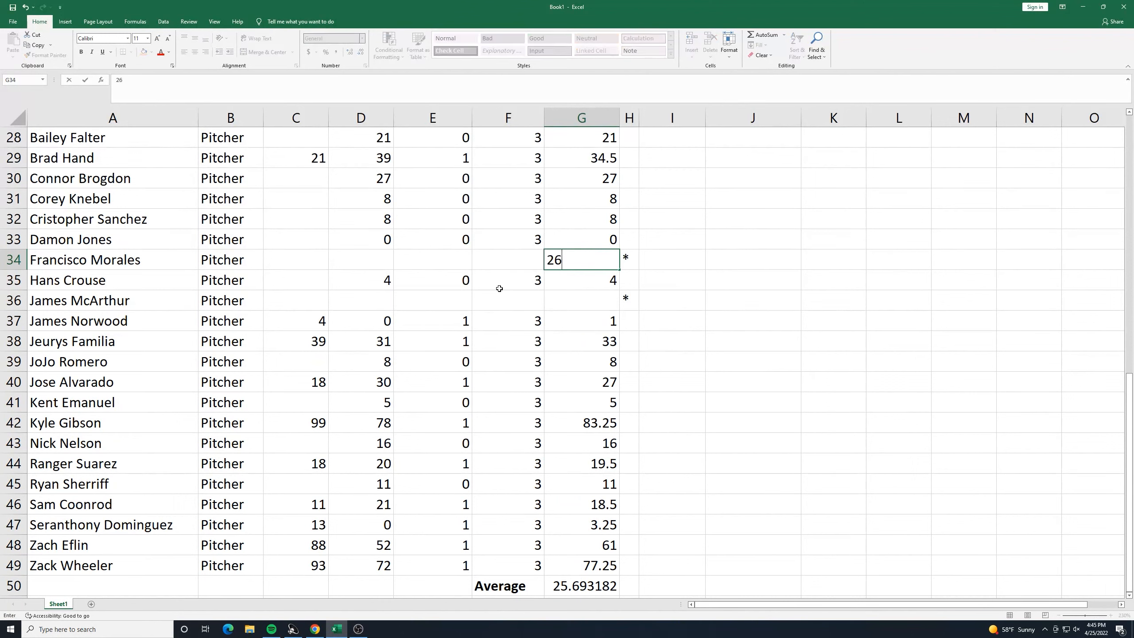
{"action": "key", "text": "Return"}
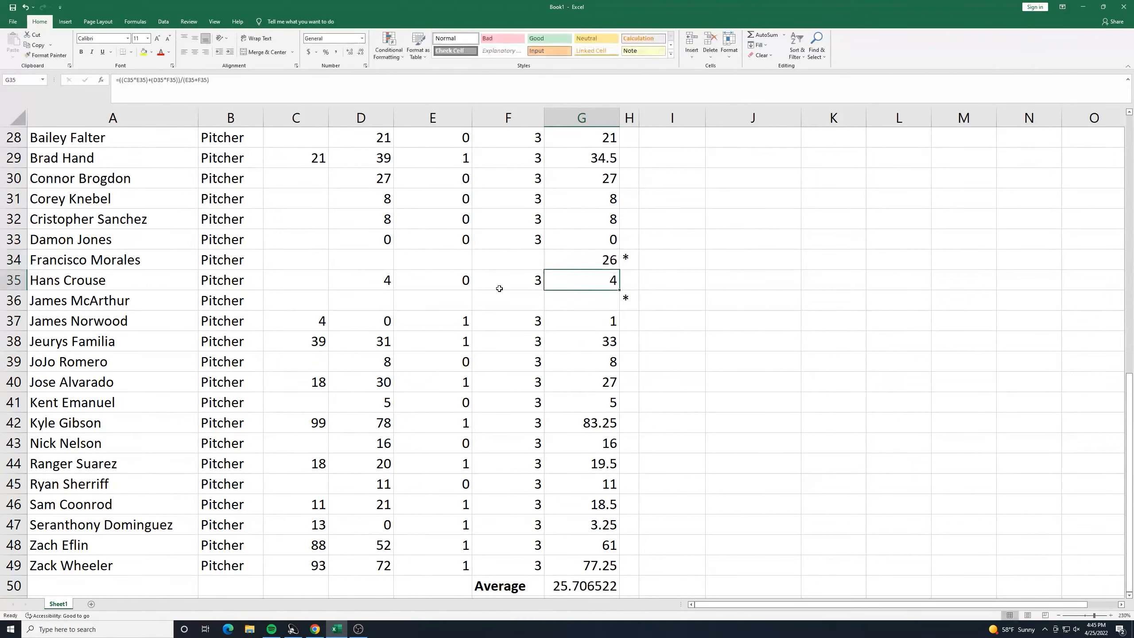
{"action": "left_click", "coordinate": [573, 303]}
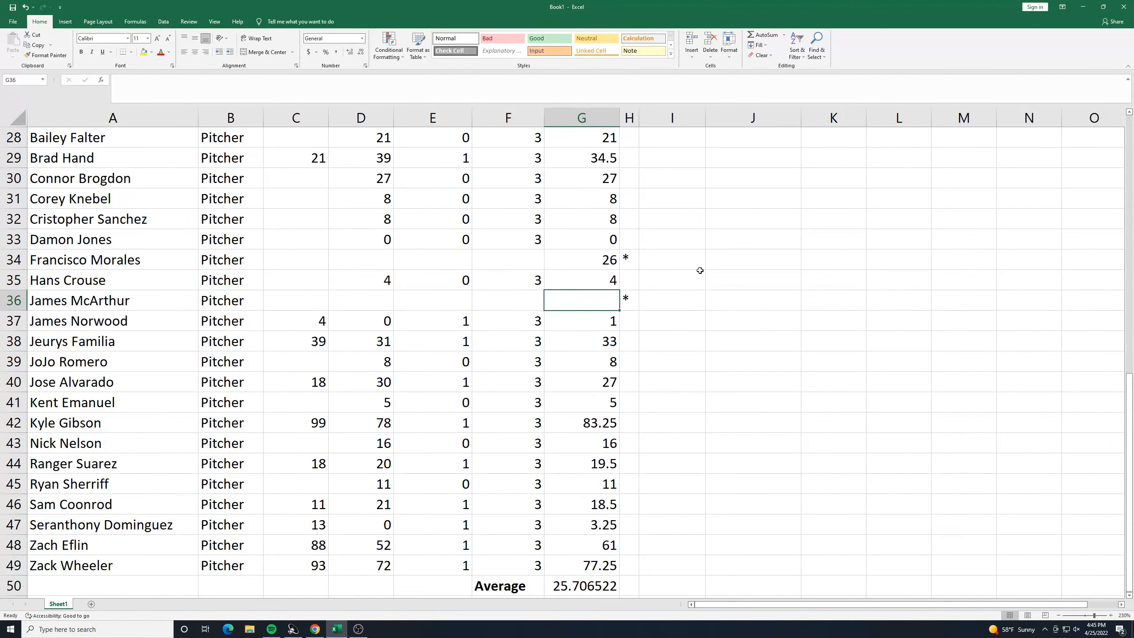
{"action": "type", "text": "26"}
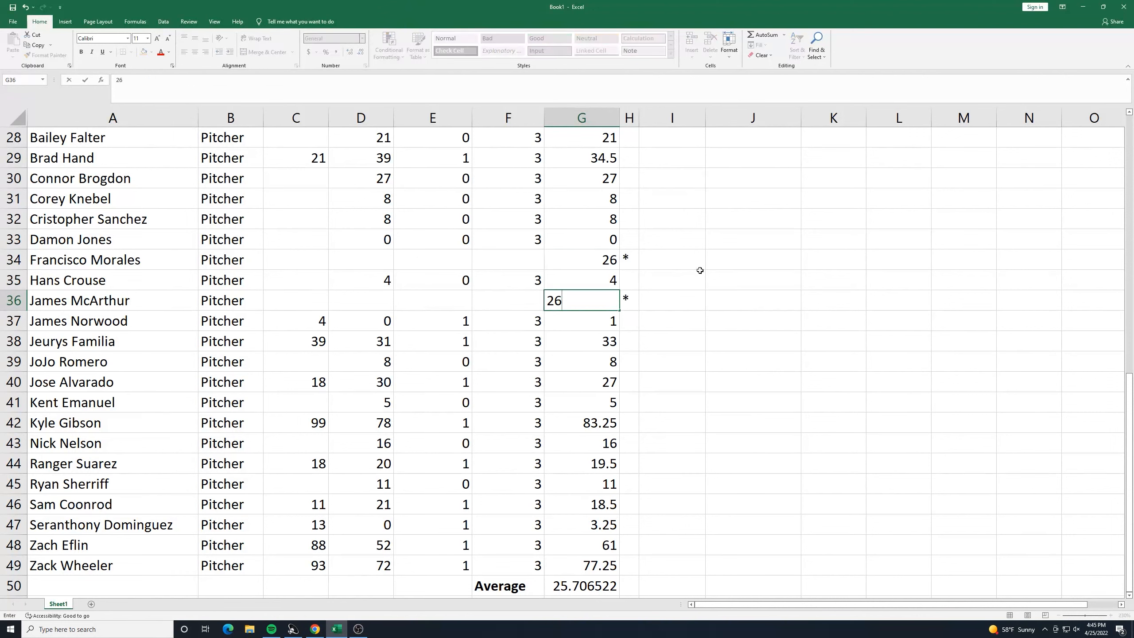
{"action": "key", "text": "Return"}
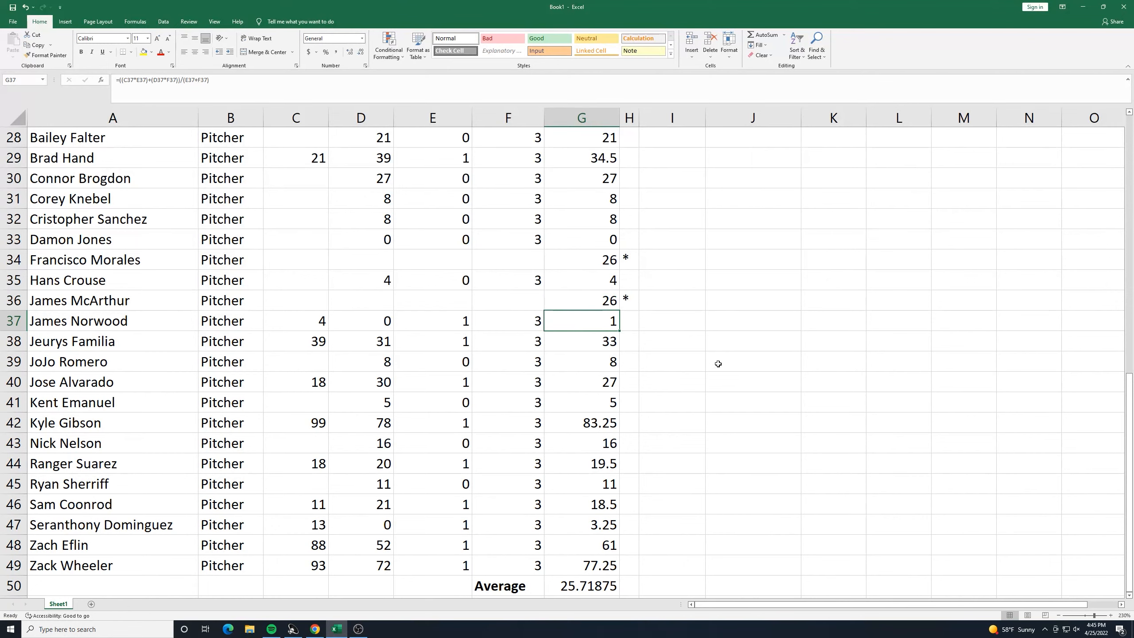
Step: Switch to Chrome and search Google in a new tab for "what is the phillies win projection for 2022"
{"action": "scroll", "coordinate": [775, 360], "scroll_direction": "up", "scroll_amount": 9}
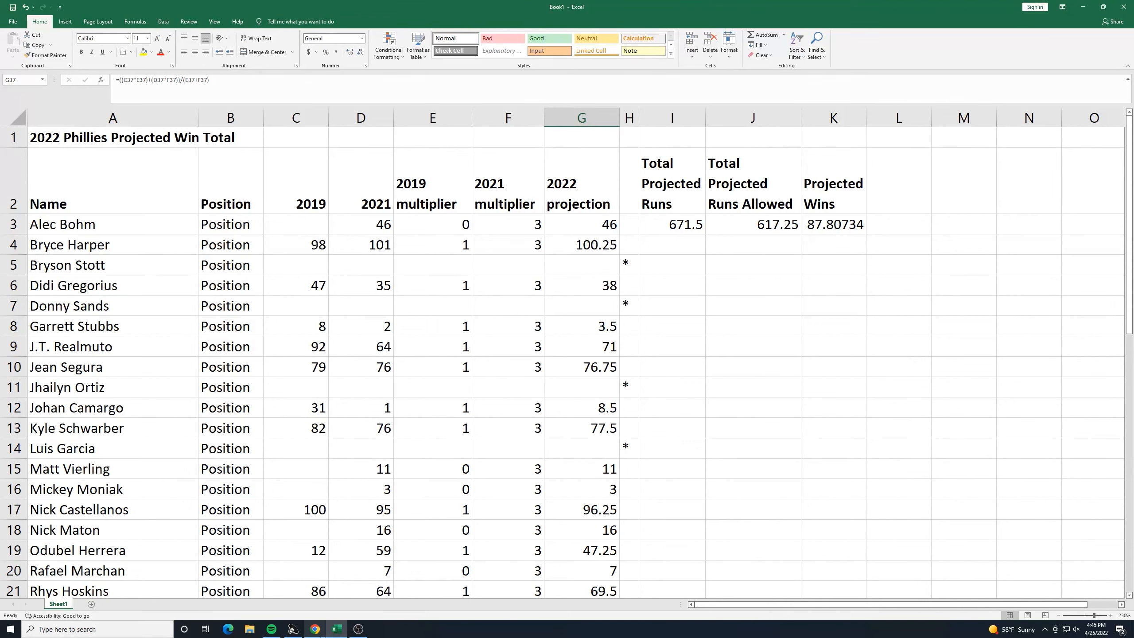
{"action": "left_click", "coordinate": [315, 629]}
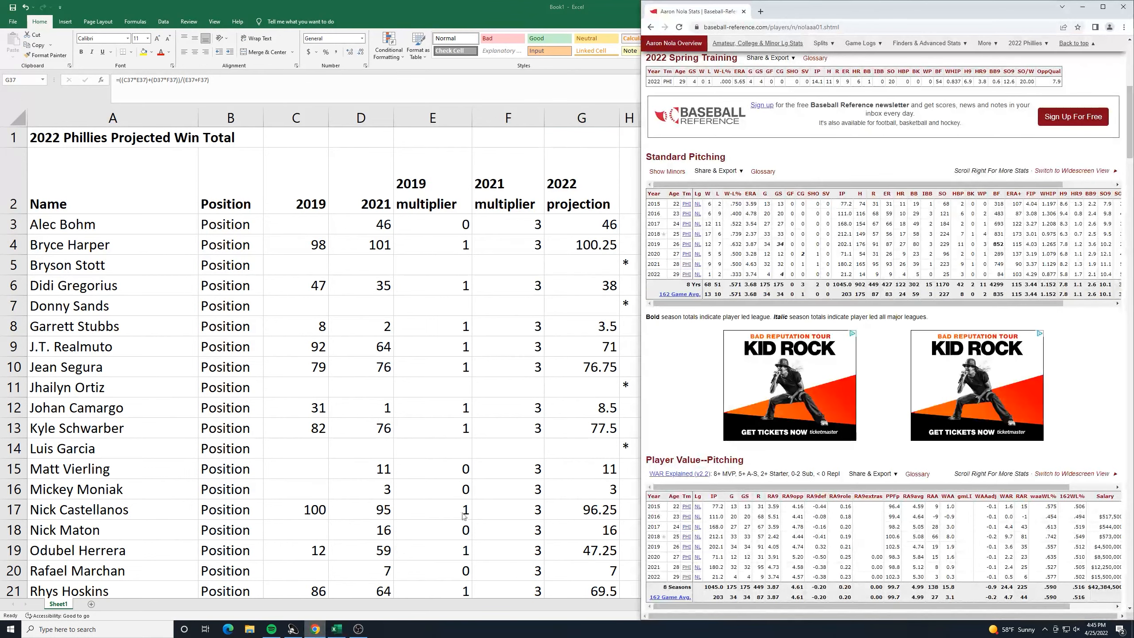
{"action": "left_click", "coordinate": [760, 12]}
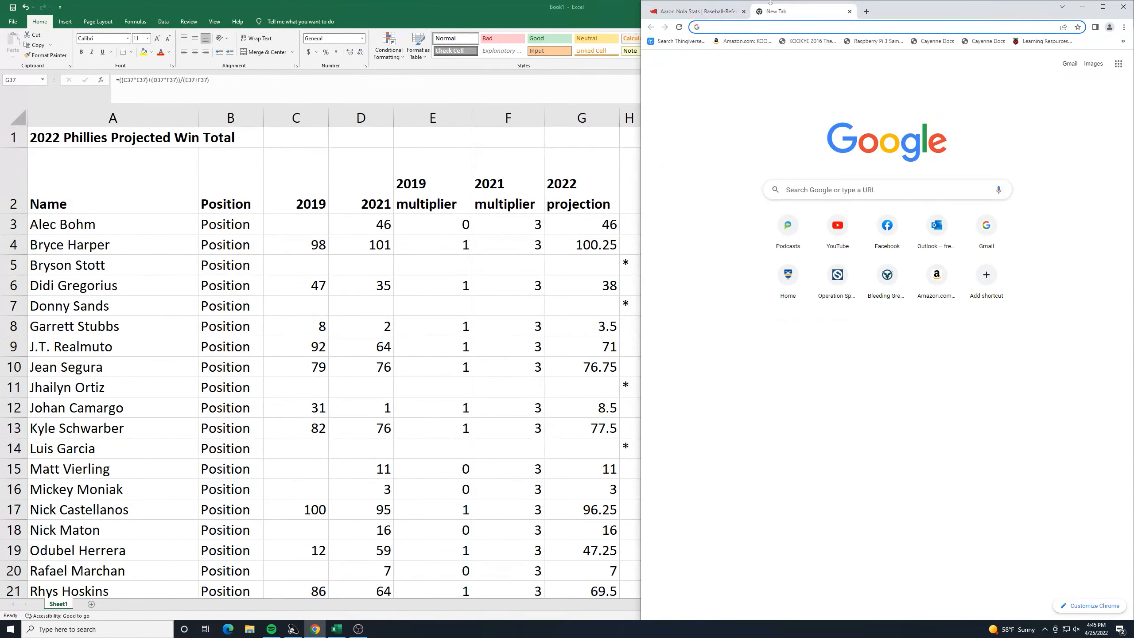
{"action": "type", "text": "what is"}
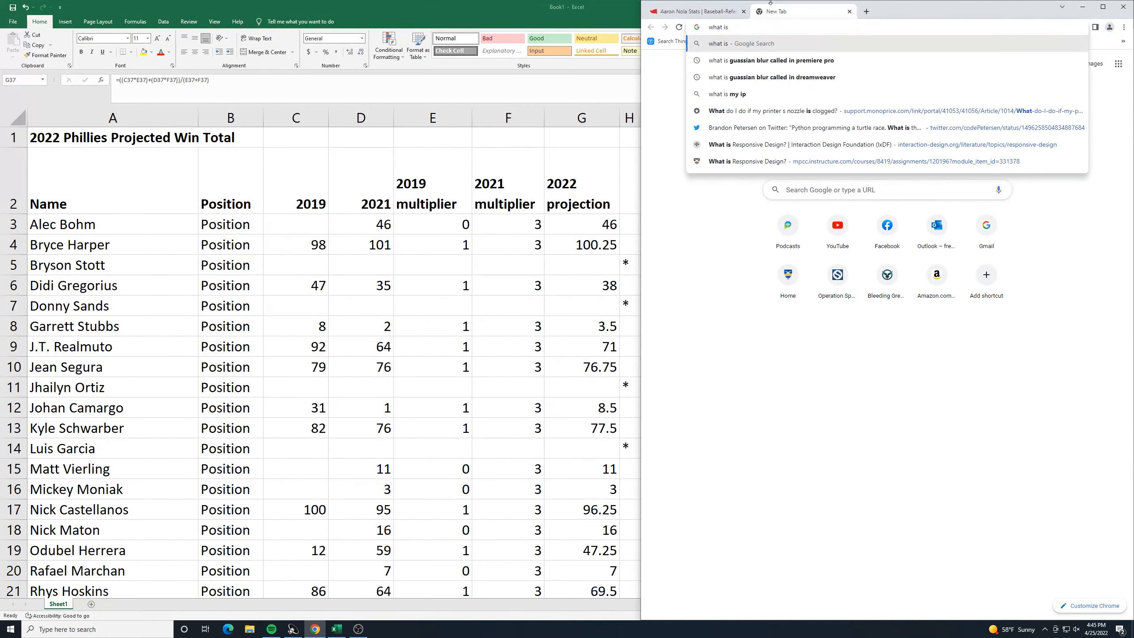
{"action": "type", "text": " the phillie"}
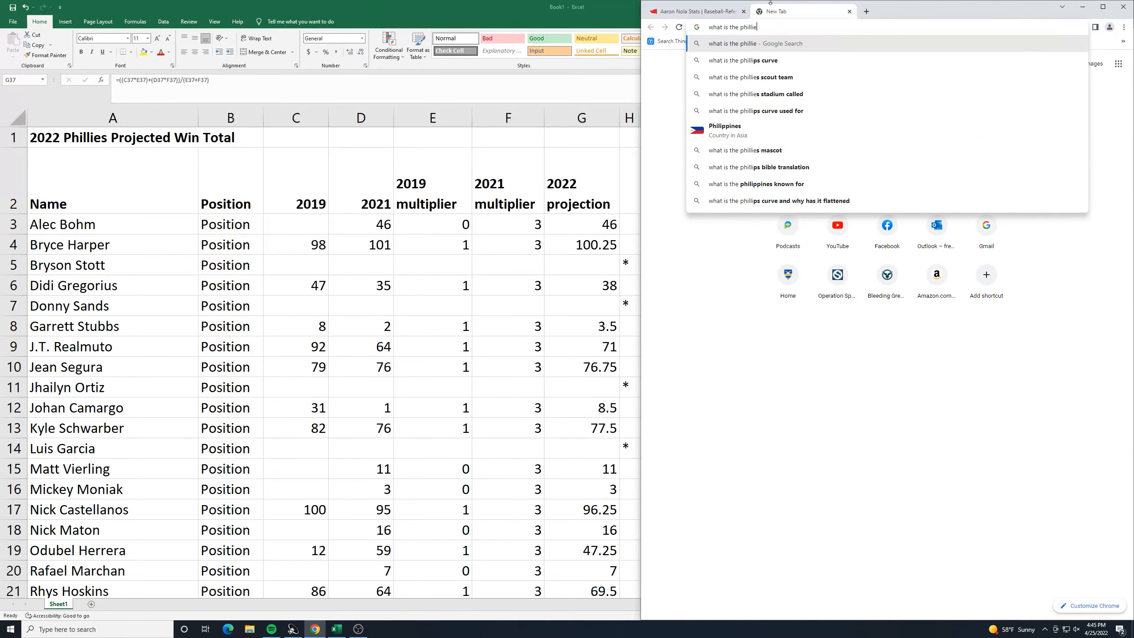
{"action": "type", "text": "s win projecti"}
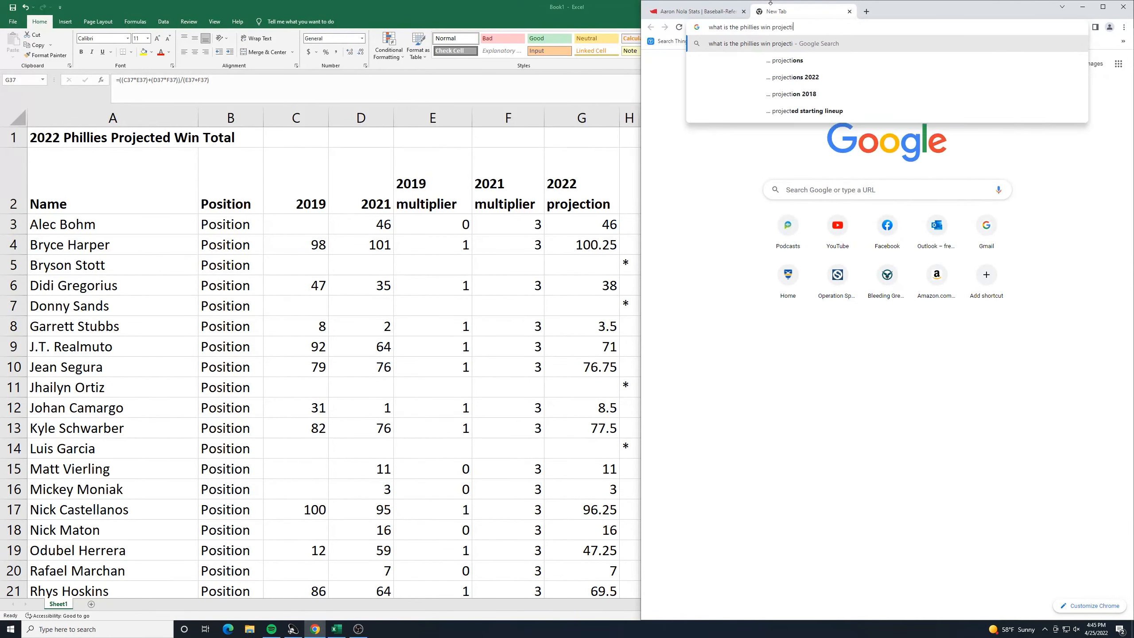
{"action": "type", "text": "on for 2022"}
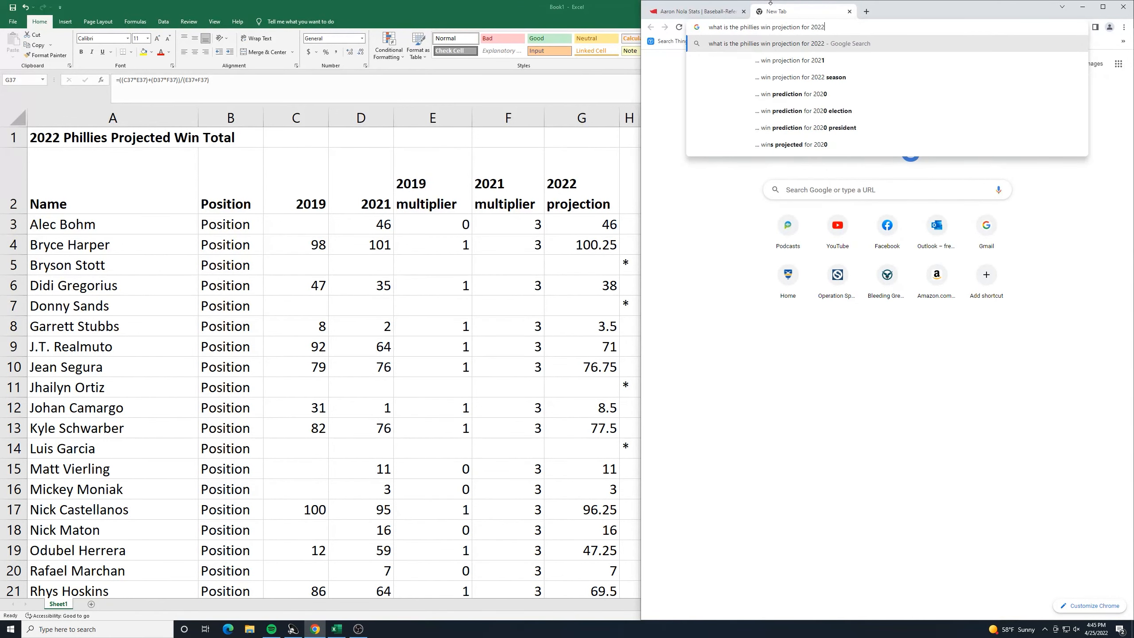
{"action": "key", "text": "Return"}
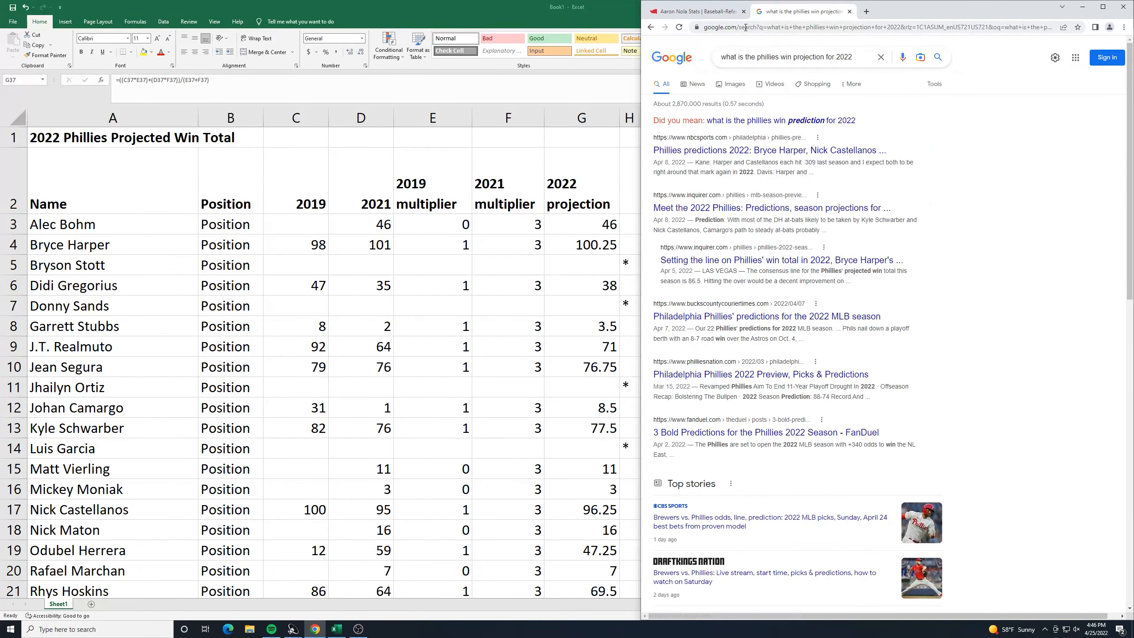
Step: Run the suggested search "what is the phillies win prediction for 2022" and skim its results for a win total
{"action": "left_click", "coordinate": [816, 121]}
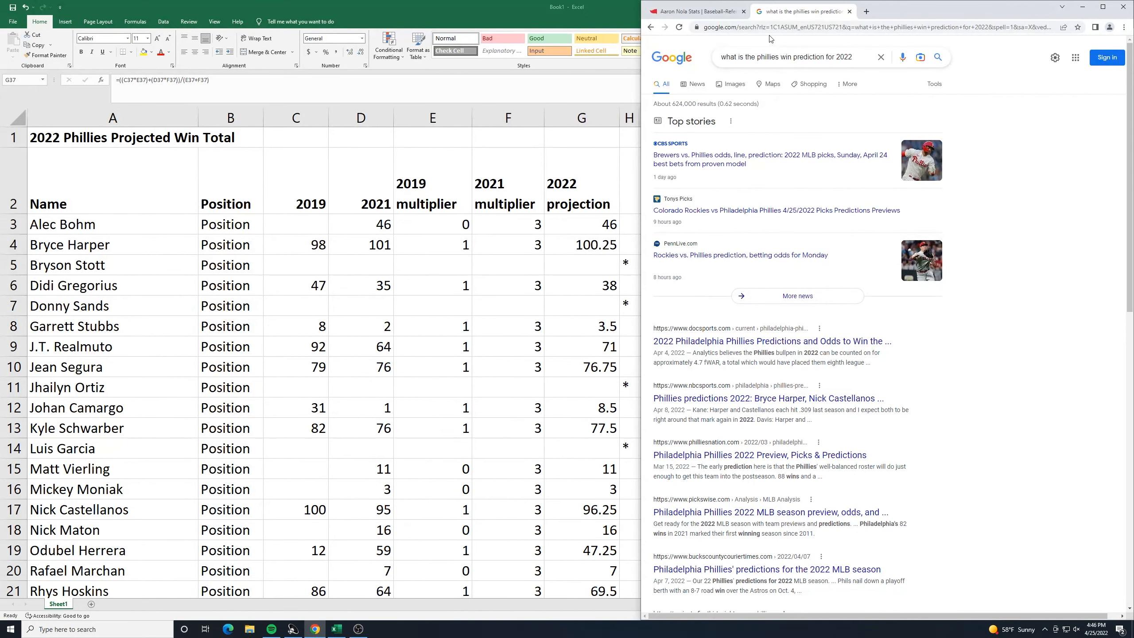
{"action": "scroll", "coordinate": [824, 244], "scroll_direction": "down", "scroll_amount": 2}
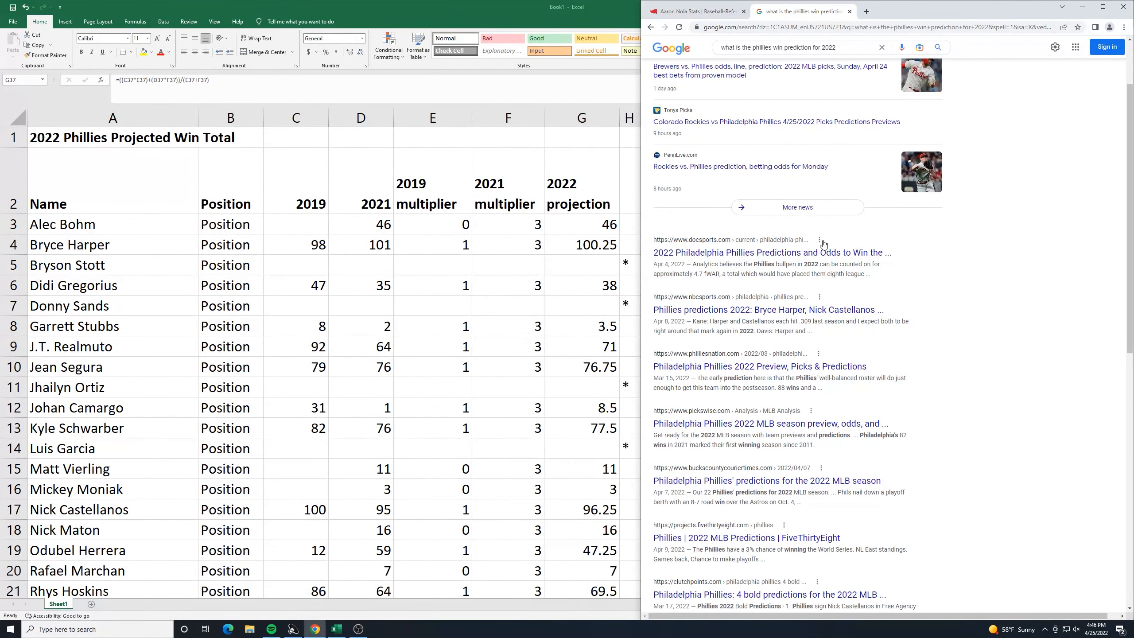
{"action": "scroll", "coordinate": [839, 179], "scroll_direction": "up", "scroll_amount": 2}
Step: Replace the search query with "projected win total phillies 2022" to find the published win line
{"action": "left_click_drag", "start_coordinate": [855, 62], "coordinate": [621, 40]}
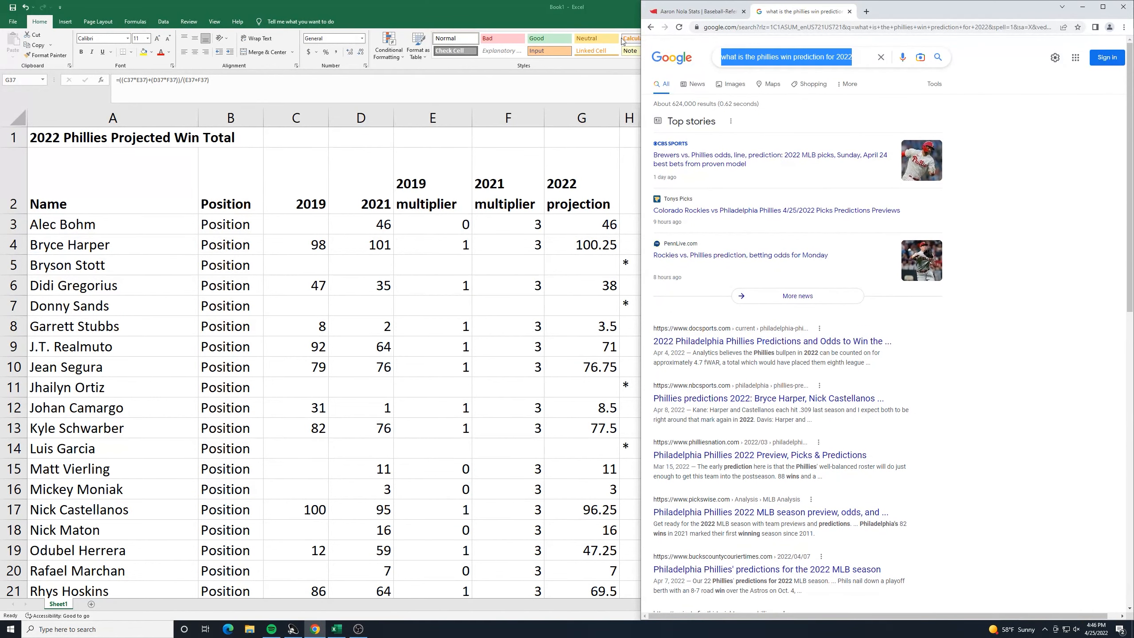
{"action": "type", "text": "projecte"}
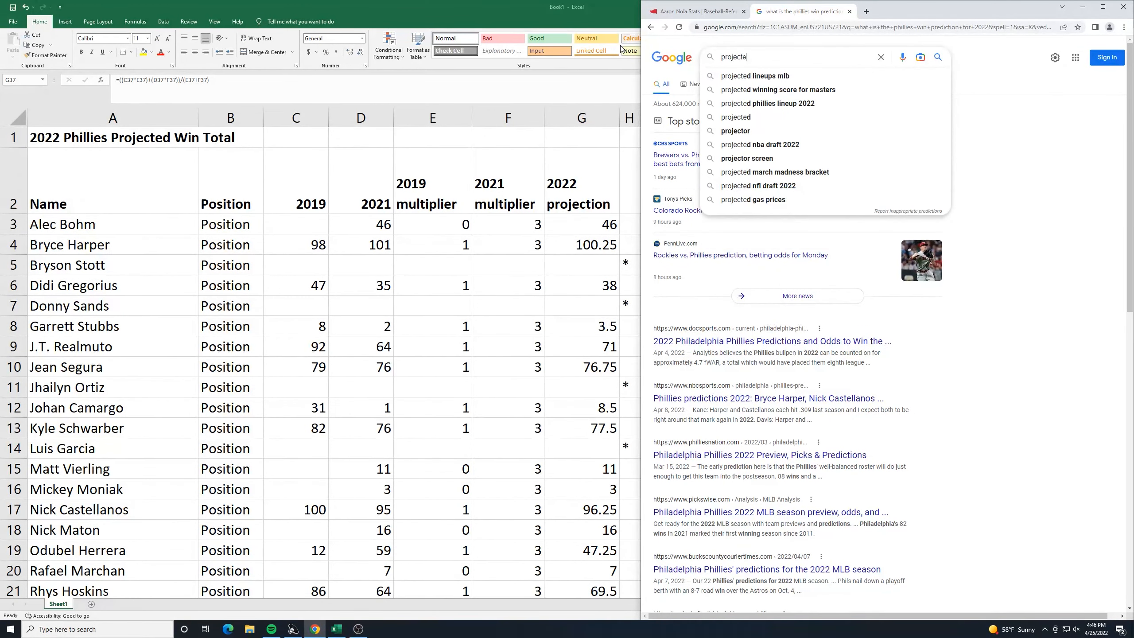
{"action": "type", "text": "d win total phillies"}
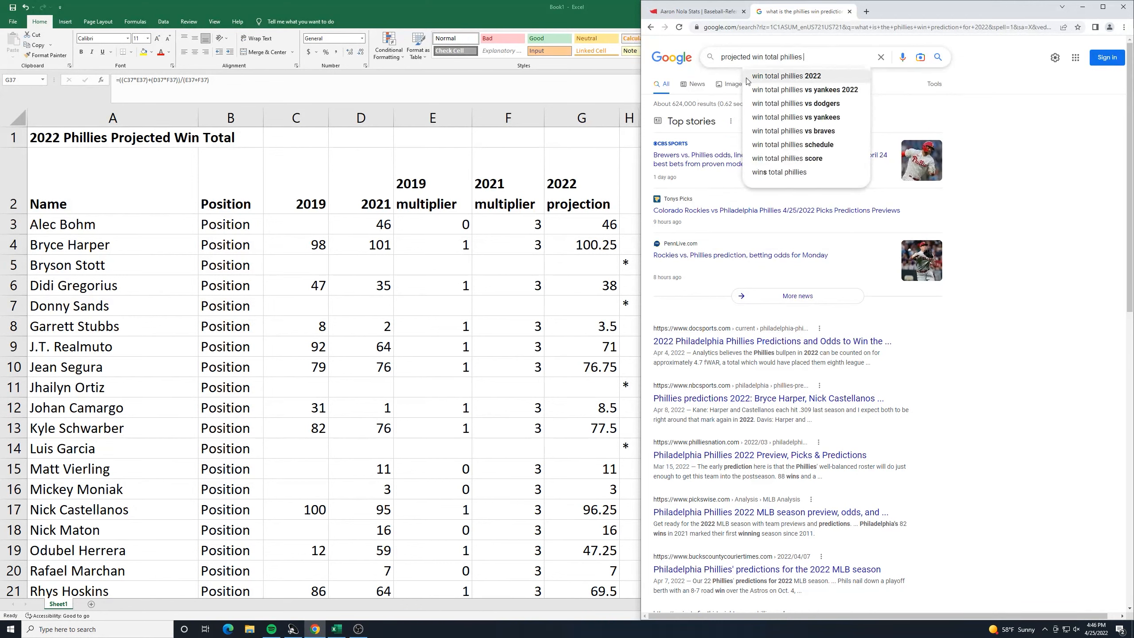
{"action": "left_click", "coordinate": [769, 80]}
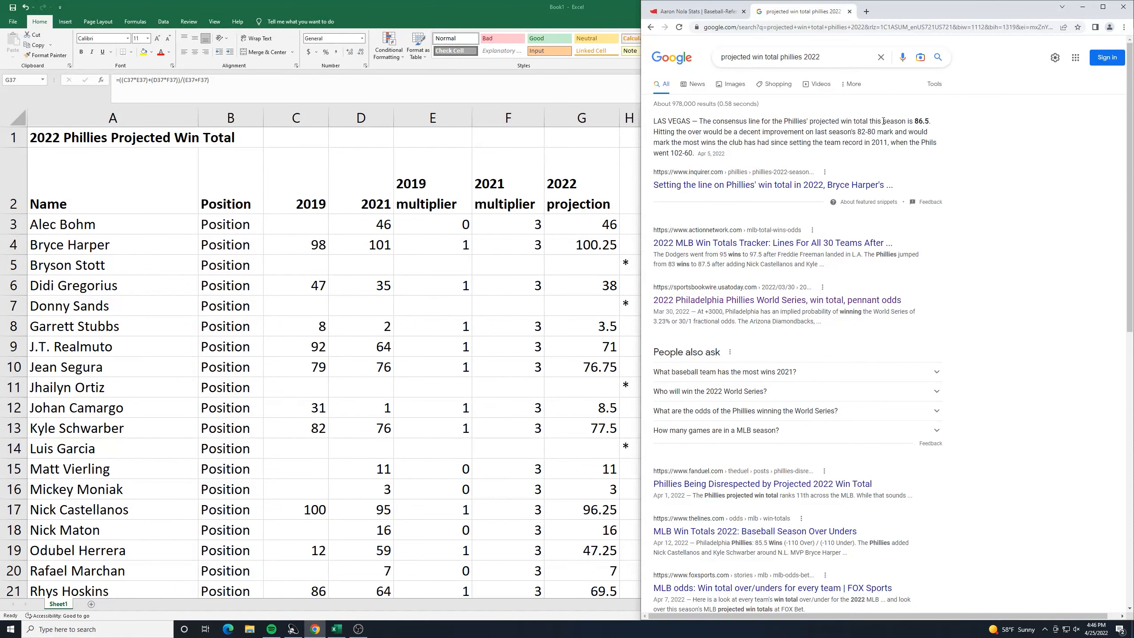
Step: Return to the Excel workbook and review both player lists' 2022 projections, averages and asterisked players against the projected wins
{"action": "double_click", "coordinate": [603, 11]}
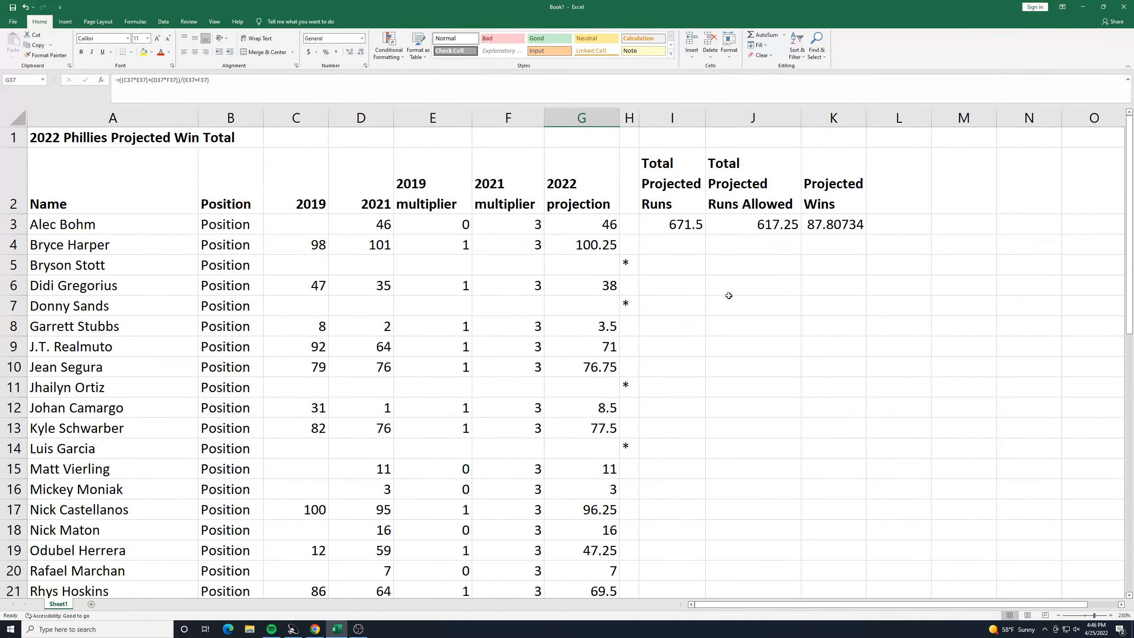
{"action": "scroll", "coordinate": [729, 296], "scroll_direction": "down", "scroll_amount": 2}
{"action": "scroll", "coordinate": [659, 272], "scroll_direction": "up", "scroll_amount": 2}
{"action": "scroll", "coordinate": [641, 317], "scroll_direction": "down", "scroll_amount": 1}
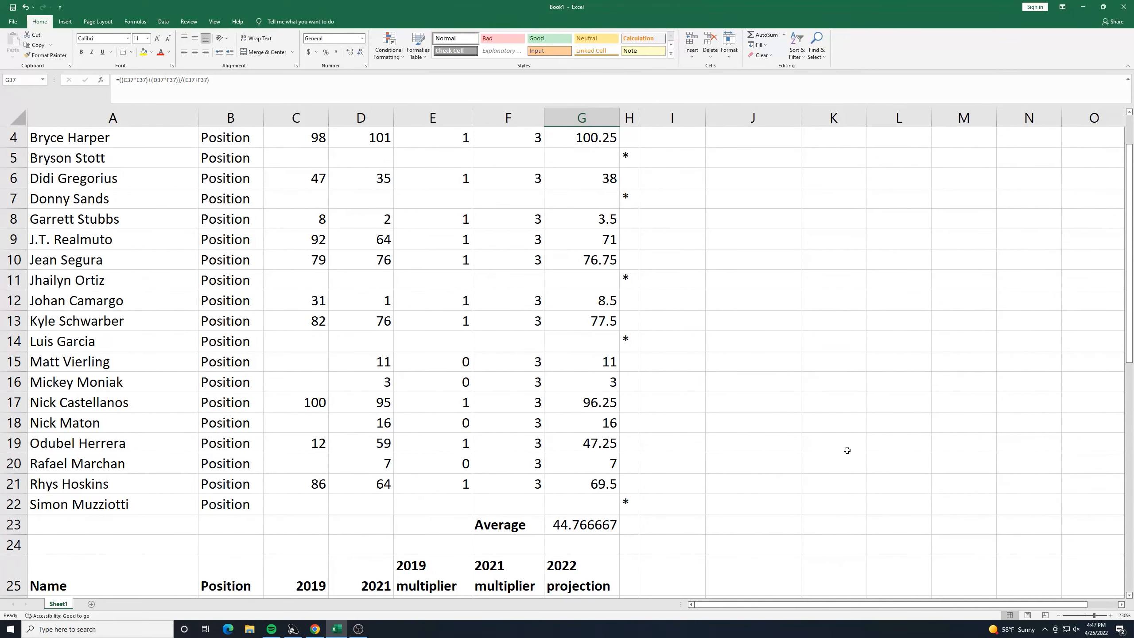
{"action": "scroll", "coordinate": [722, 295], "scroll_direction": "down", "scroll_amount": 7}
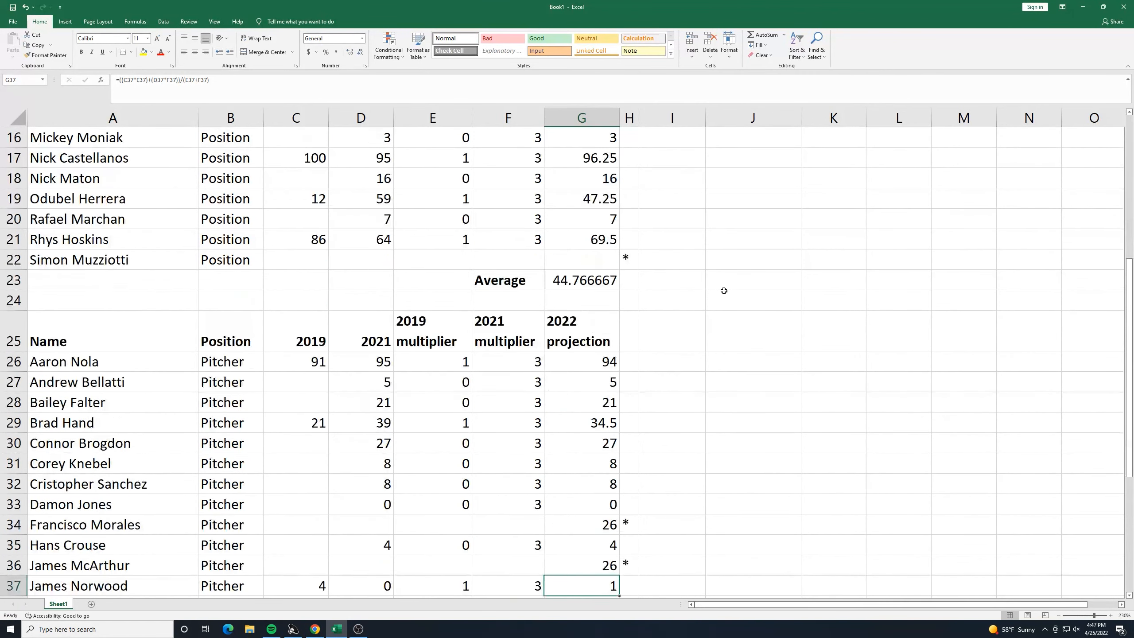
{"action": "scroll", "coordinate": [580, 360], "scroll_direction": "down", "scroll_amount": 2}
{"action": "scroll", "coordinate": [580, 361], "scroll_direction": "down", "scroll_amount": 2}
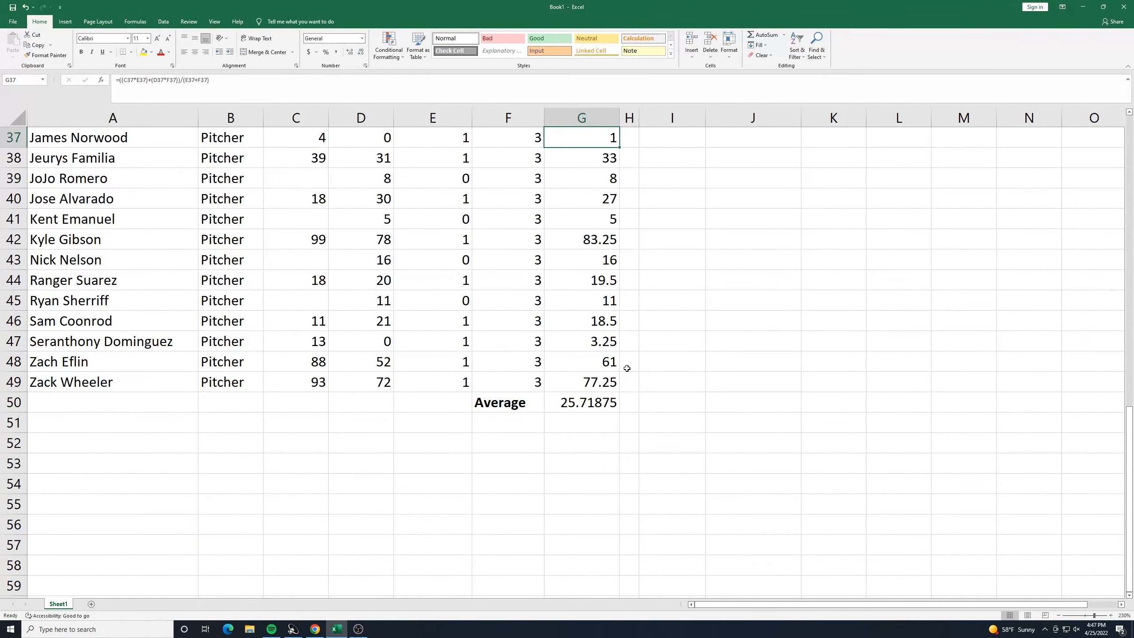
{"action": "scroll", "coordinate": [647, 362], "scroll_direction": "up", "scroll_amount": 3}
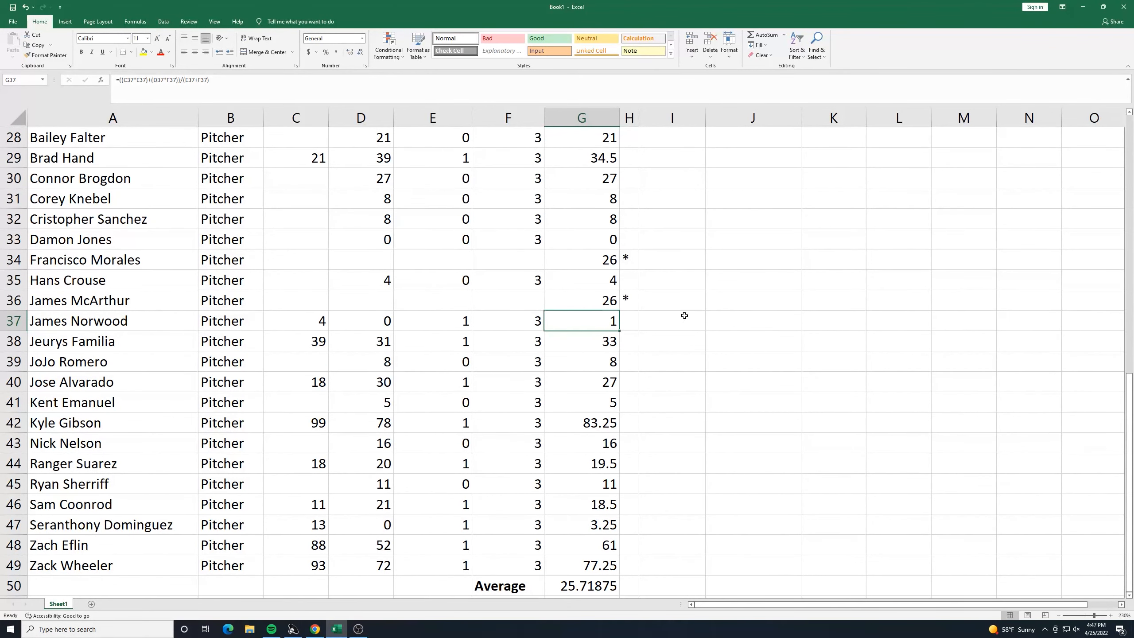
{"action": "scroll", "coordinate": [602, 295], "scroll_direction": "up", "scroll_amount": 6}
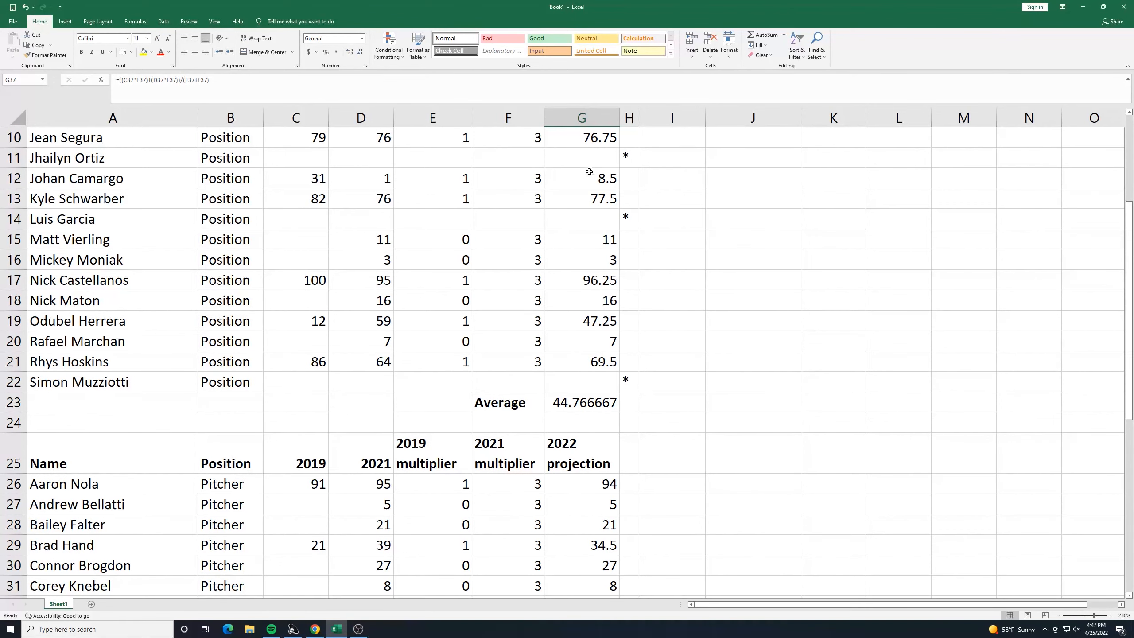
{"action": "scroll", "coordinate": [614, 197], "scroll_direction": "down", "scroll_amount": 4}
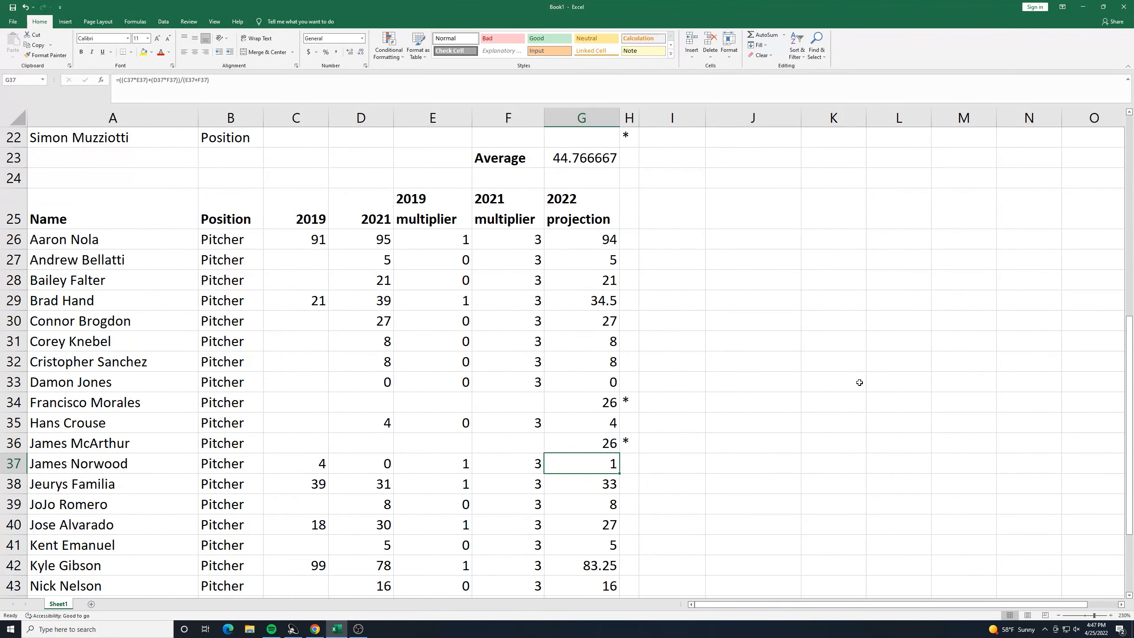
{"action": "scroll", "coordinate": [861, 380], "scroll_direction": "up", "scroll_amount": 7}
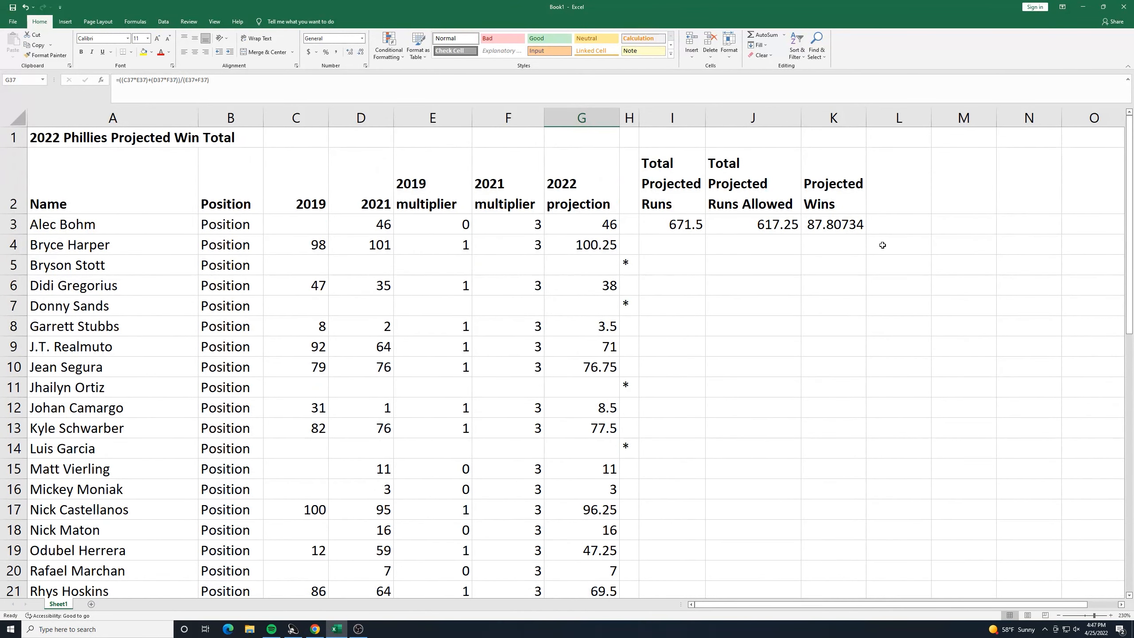